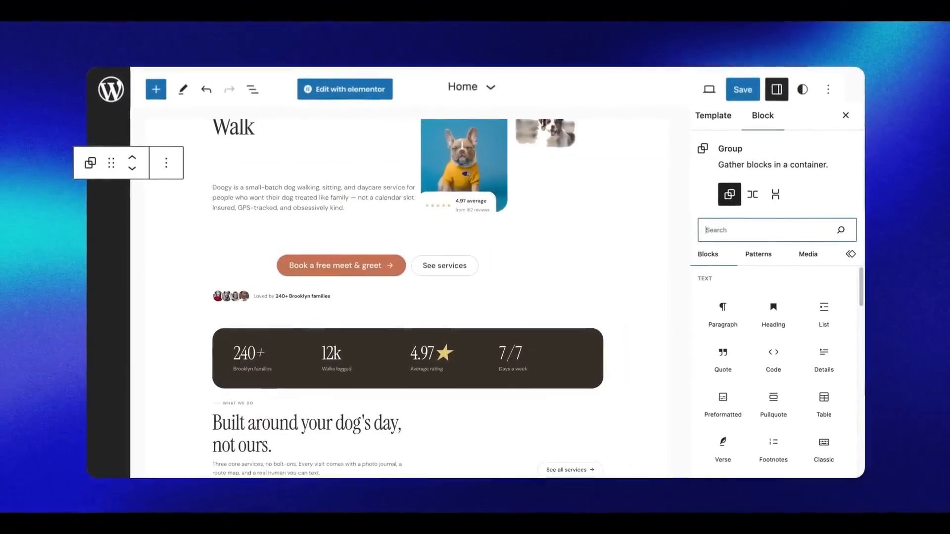
Open the Home page in Elementor, enlarge its heading and place the puppy picture on the canvas
left_click(349, 91)
left_click_drag(528, 251, 587, 256)
left_click_drag(188, 273, 723, 210)
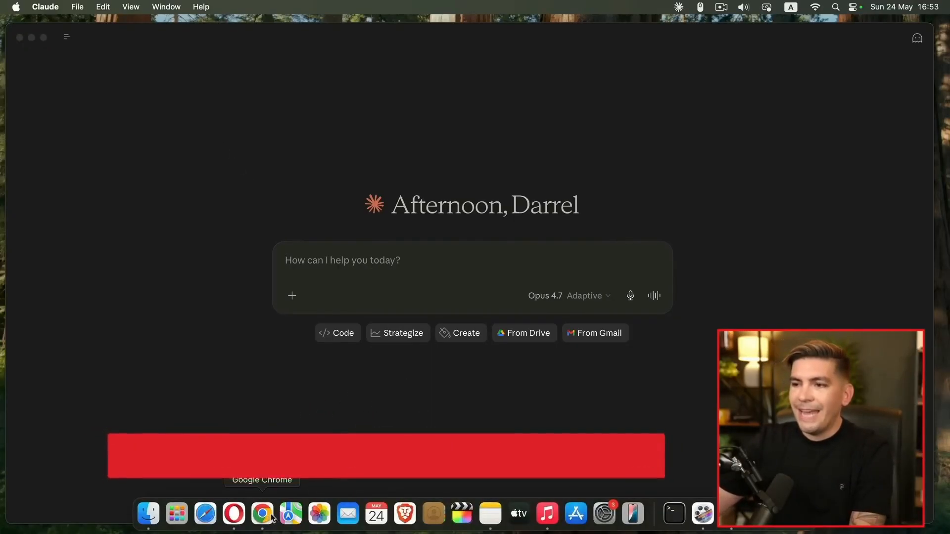
Switch to Chrome to view the Evernote prompting guide note
left_click(261, 515)
scroll(452, 369, "down", 3)
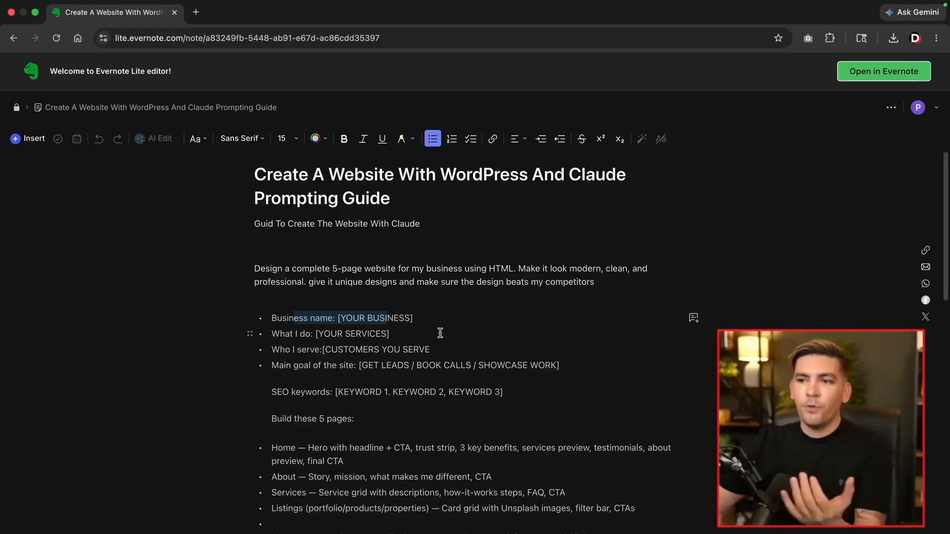
Highlight the prompt's opening words and the business name and What I do placeholder lines
left_click_drag(256, 270, 343, 271)
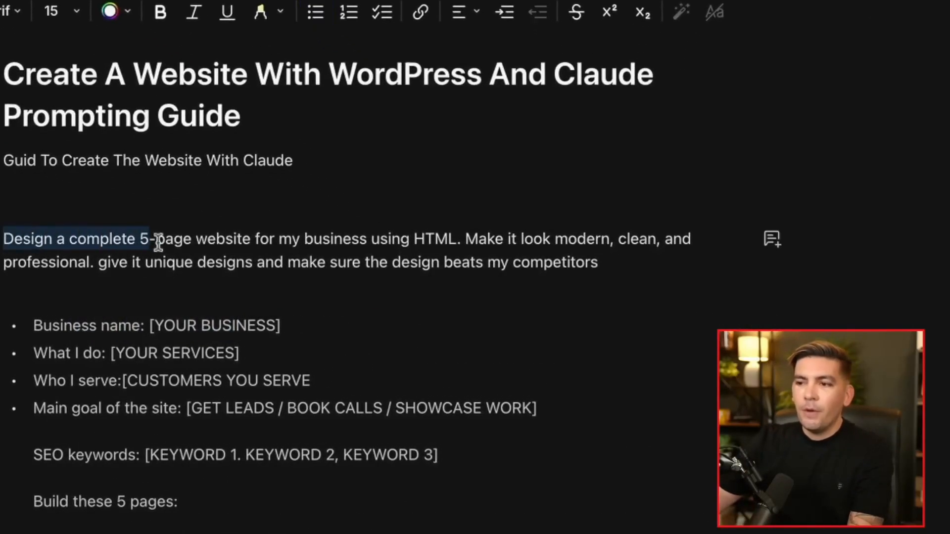
left_click_drag(158, 242, 365, 244)
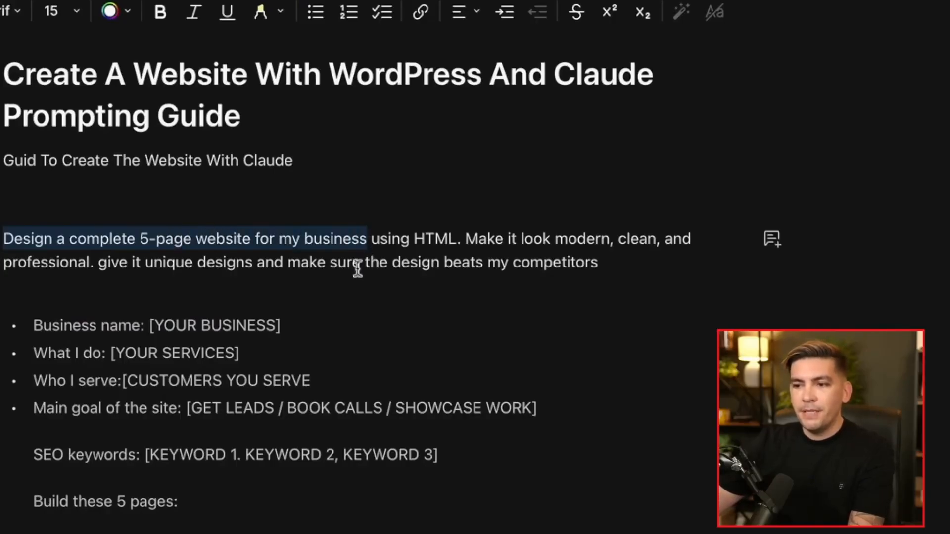
left_click_drag(51, 329, 255, 330)
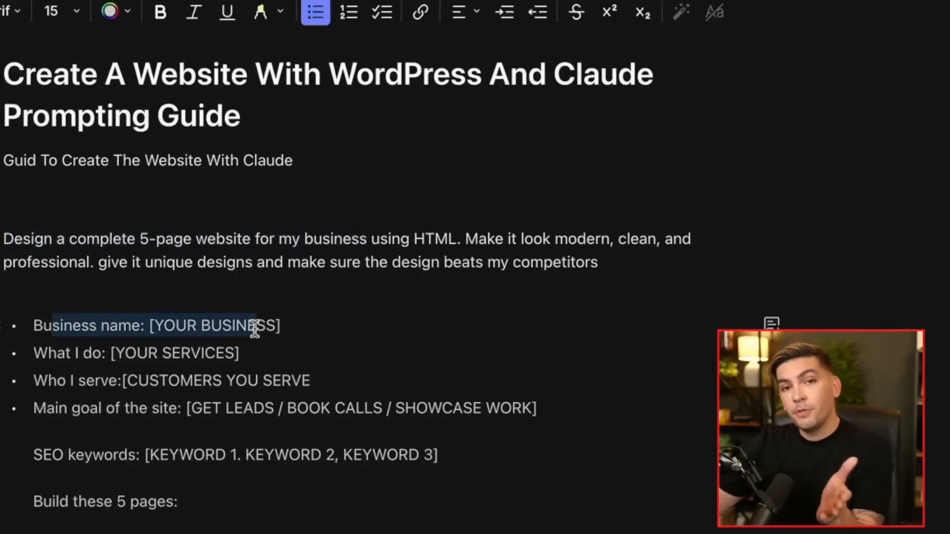
left_click_drag(51, 356, 220, 356)
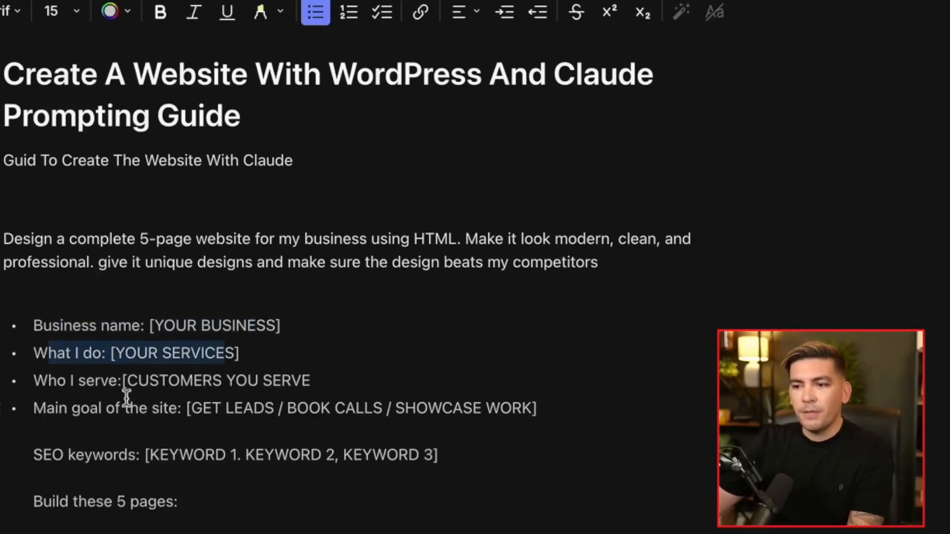
Select the entire website-design prompt in the note and copy it
scroll(61, 406, "down", 5)
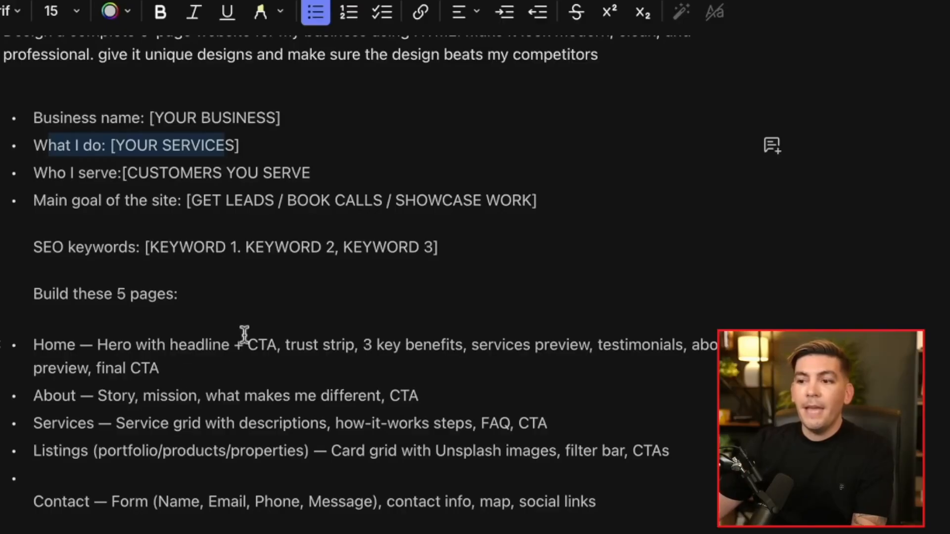
scroll(244, 334, "down", 4)
scroll(269, 332, "down", 12)
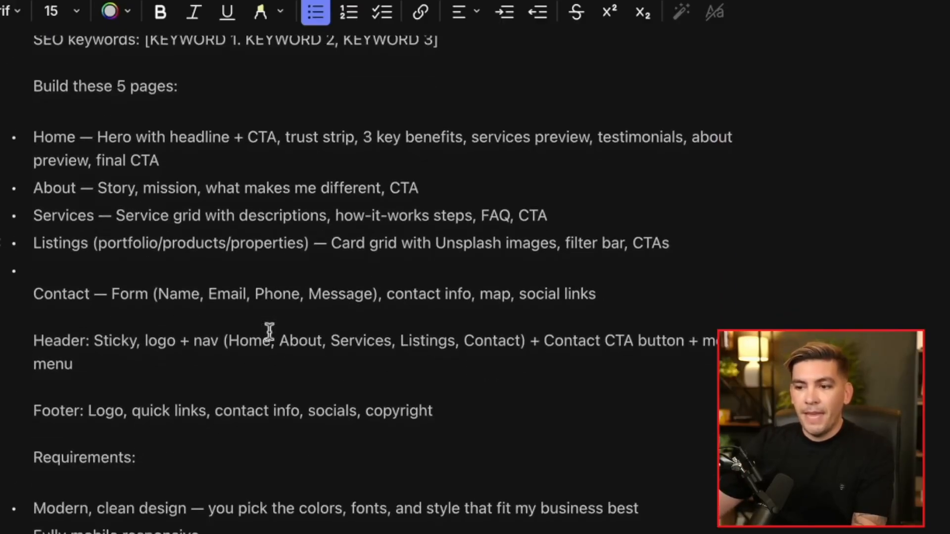
scroll(269, 331, "up", 12)
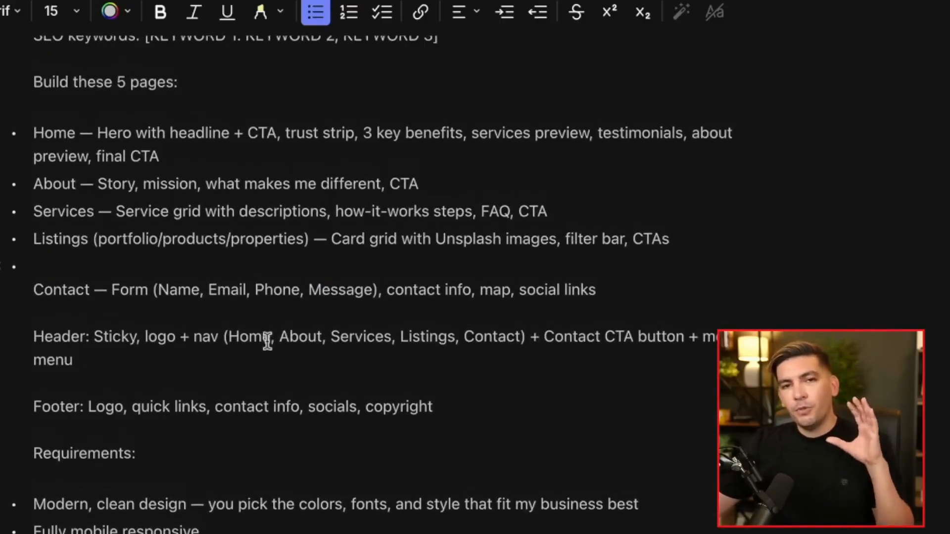
scroll(270, 353, "up", 4)
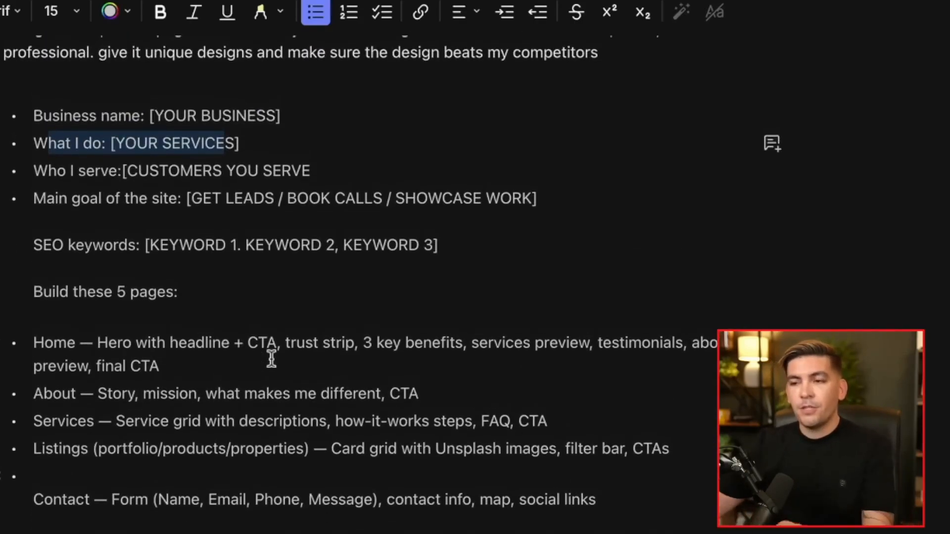
scroll(201, 388, "up", 12)
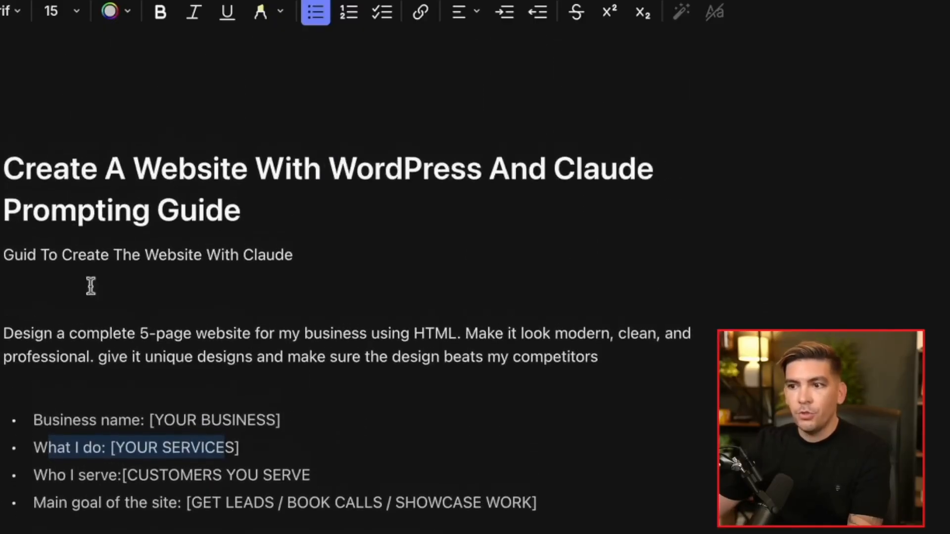
left_click_drag(4, 341, 715, 418)
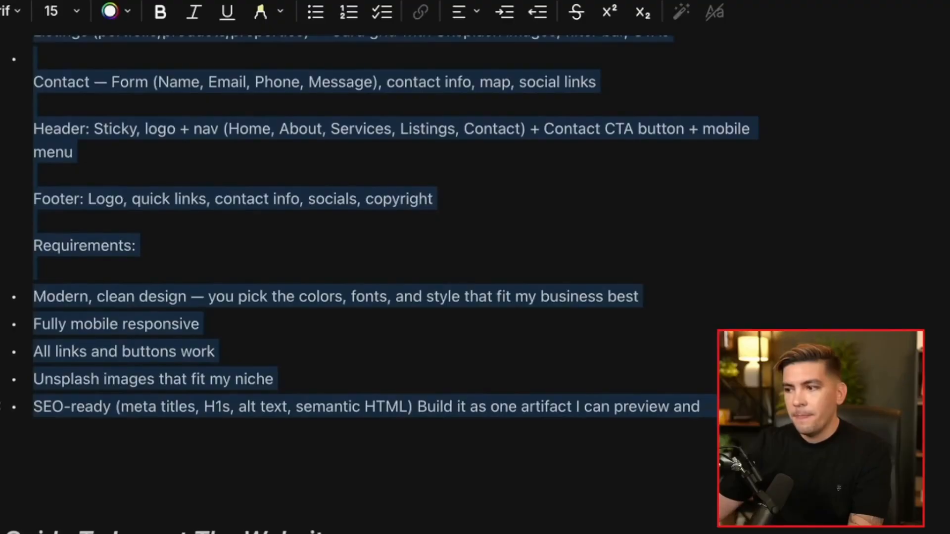
right_click(341, 296)
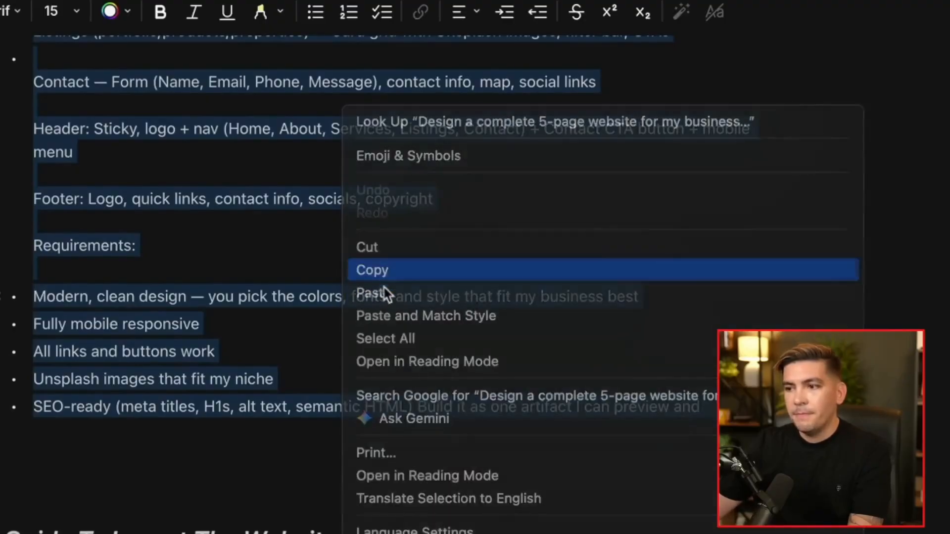
left_click(382, 277)
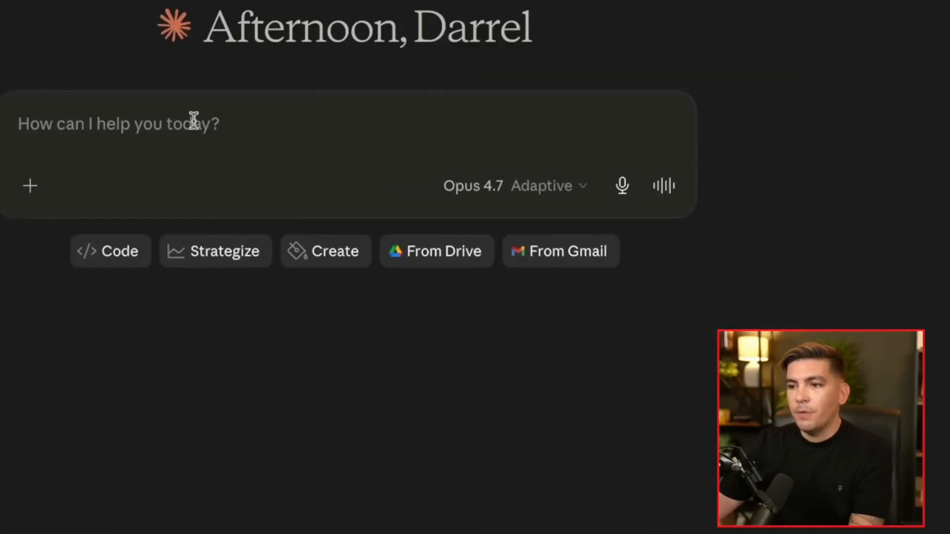
Paste the copied website prompt into Claude's new-chat message box
right_click(110, 121)
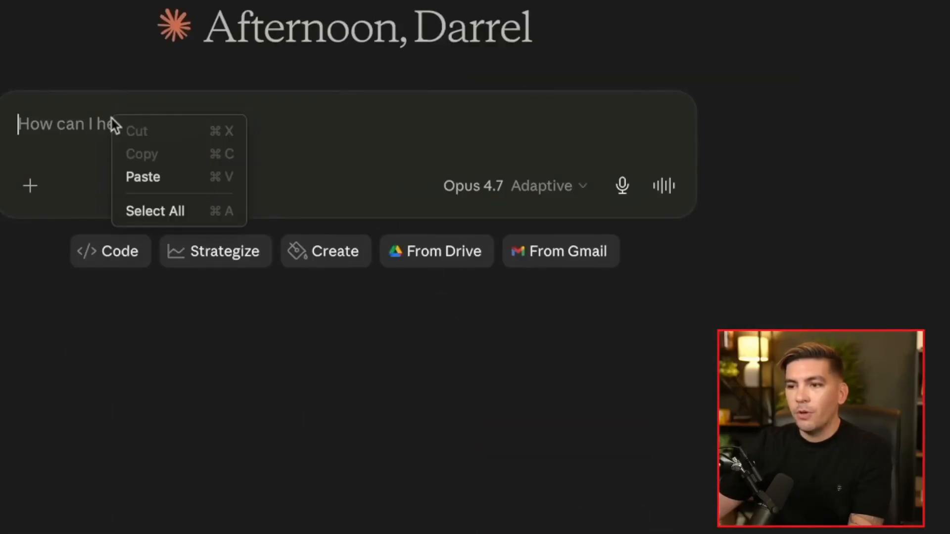
left_click(136, 176)
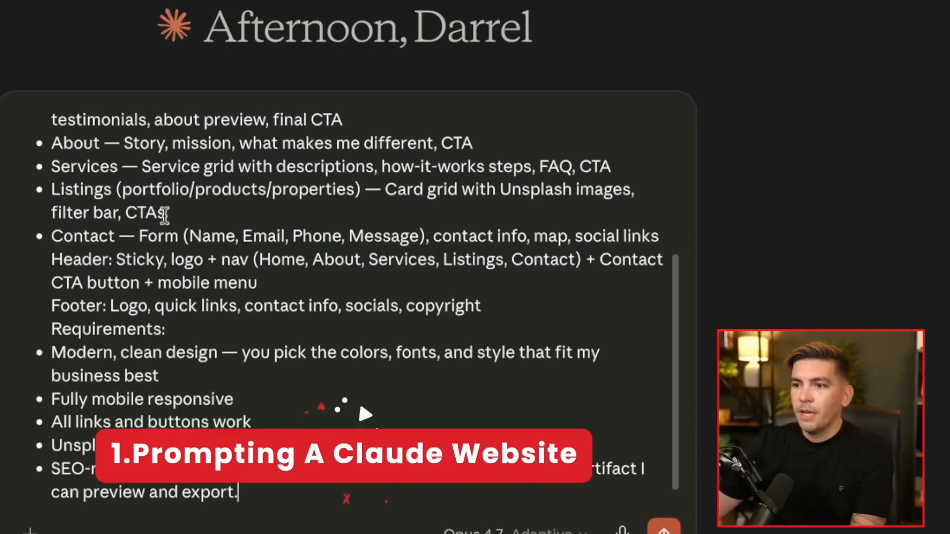
scroll(165, 213, "up", 5)
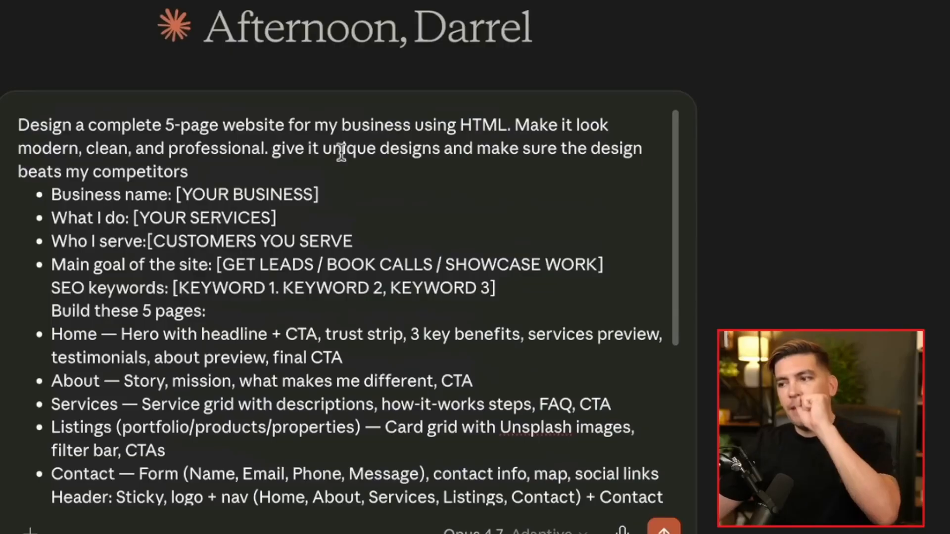
Add a blank line after the opening paragraph and select the YOUR BUSINESS placeholder
left_click(263, 173)
key("shift+Return")
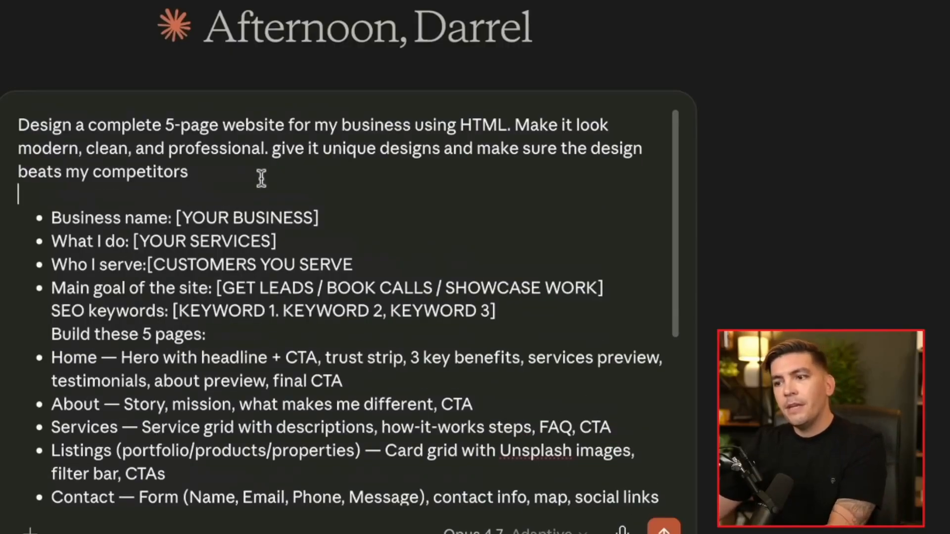
left_click(238, 171)
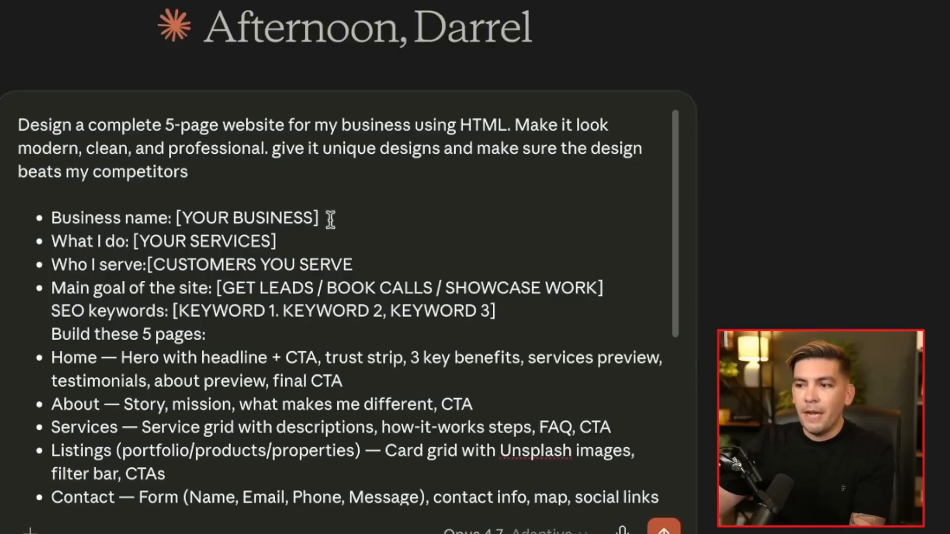
left_click_drag(321, 217, 183, 217)
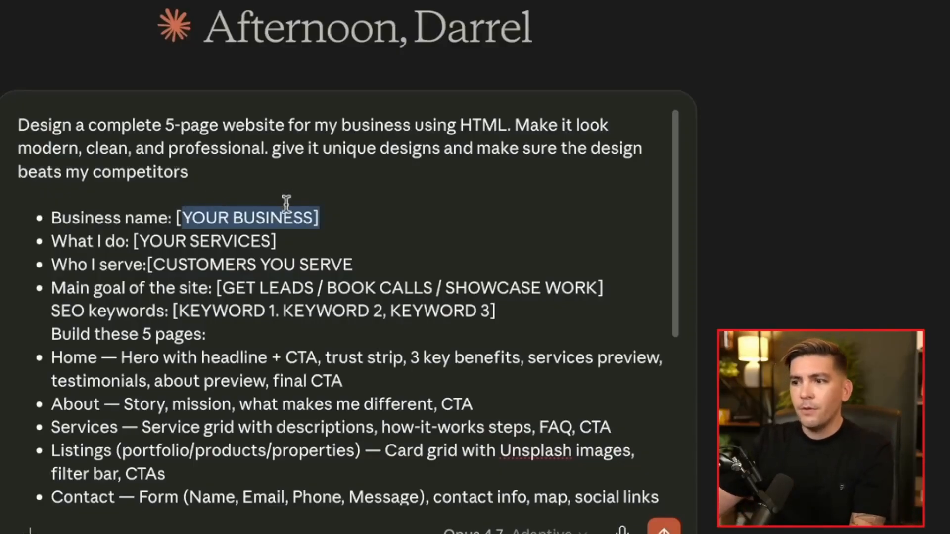
Replace the business placeholder with 'Wilson Estate' and paste real SEO keywords over the keyword placeholder
key("BackSpace")
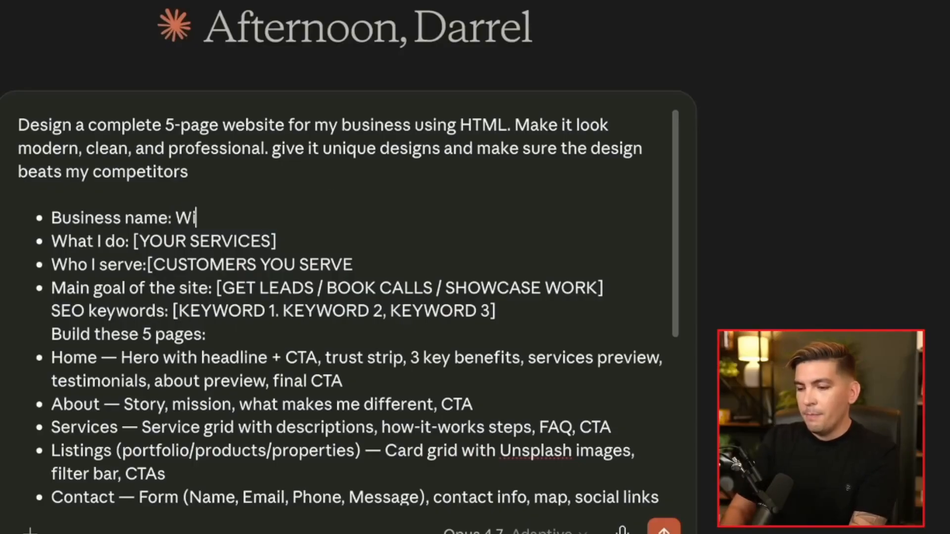
type("Wilson Estate")
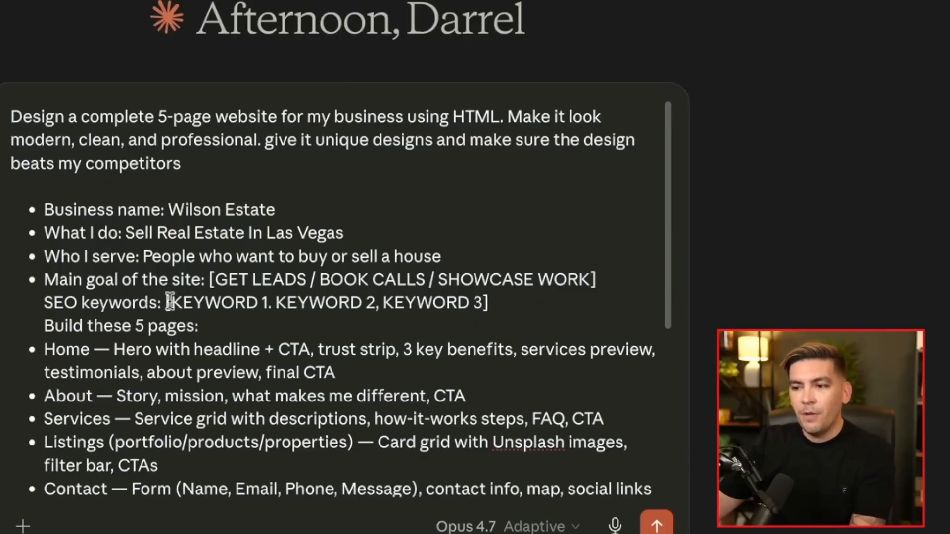
left_click(506, 303)
left_click_drag(507, 303, 166, 303)
type("Real Estate Services Las Vegas, Las vegas realtor, Las Vegas real estate")
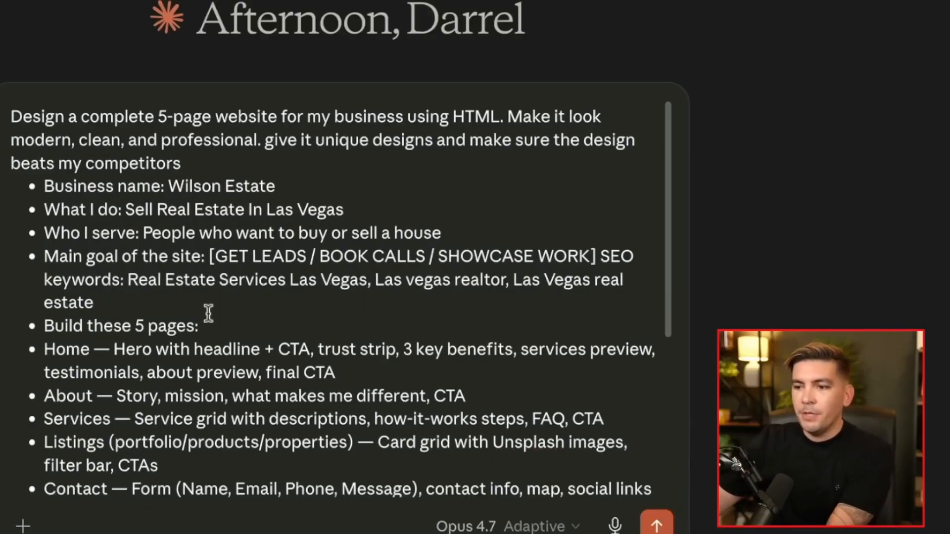
key("Return")
scroll(245, 312, "down", 5)
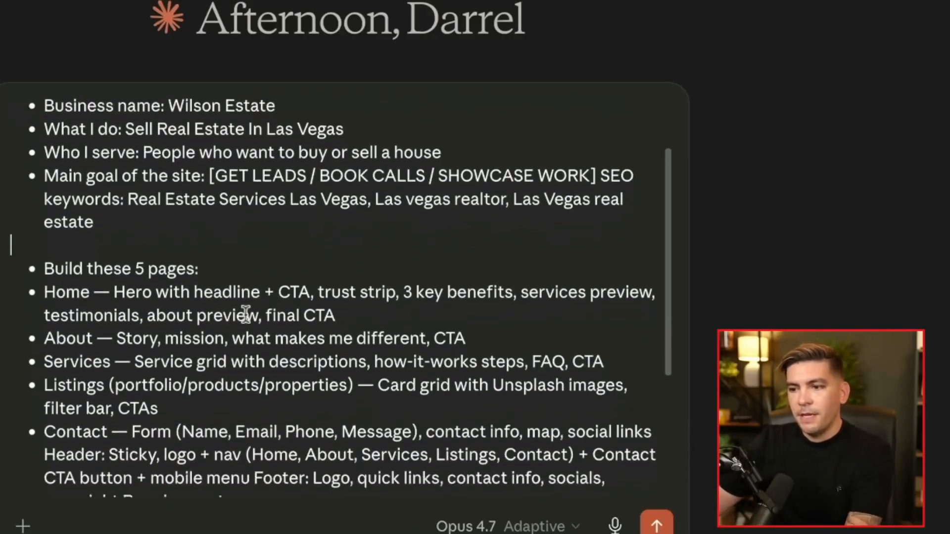
scroll(223, 269, "up", 1)
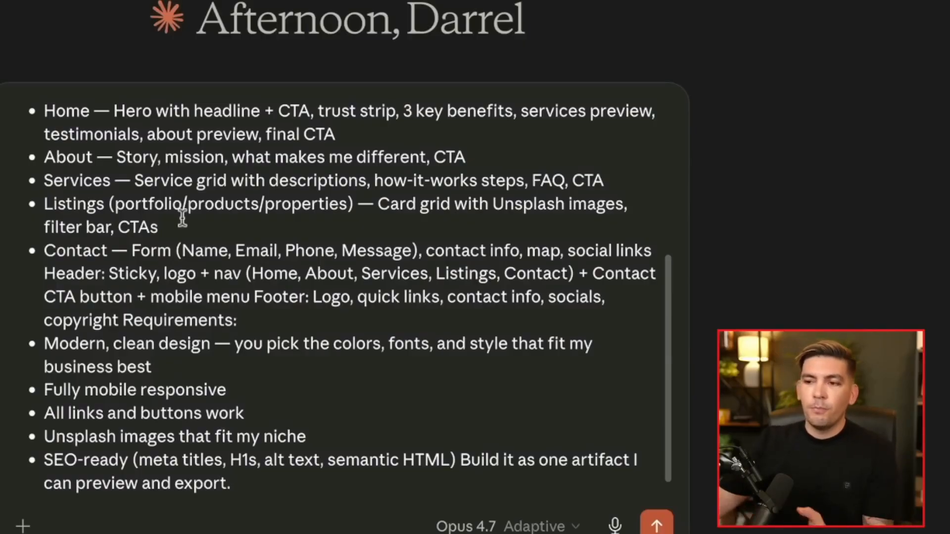
scroll(250, 234, "down", 1)
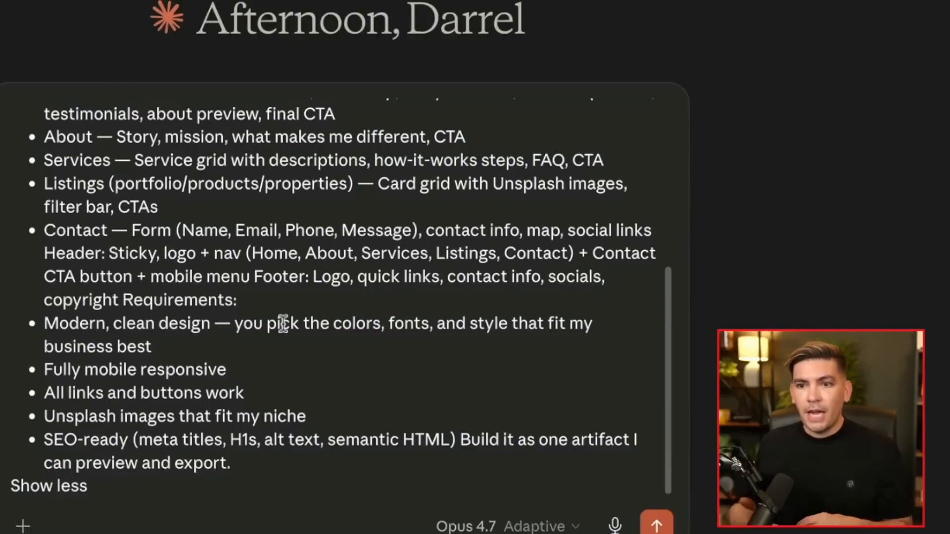
left_click(255, 346)
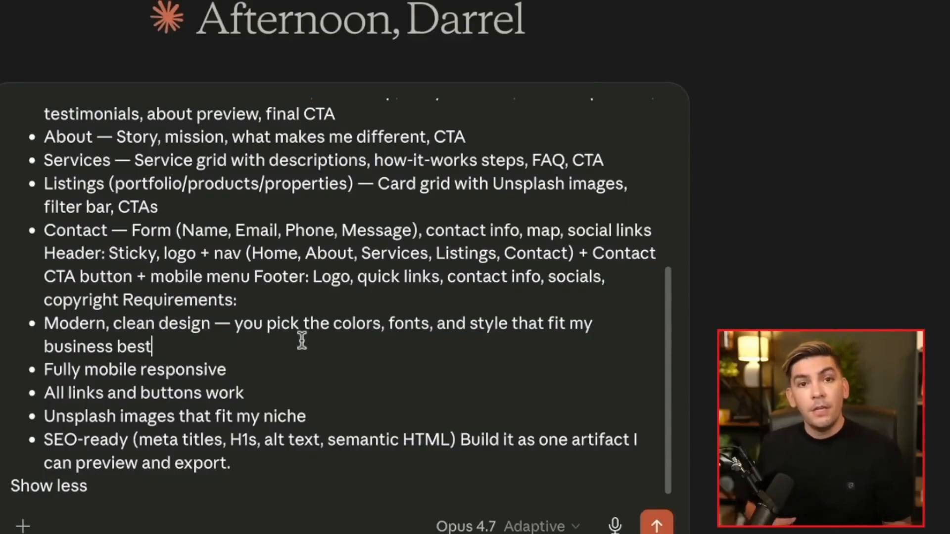
left_click(234, 323, "shift")
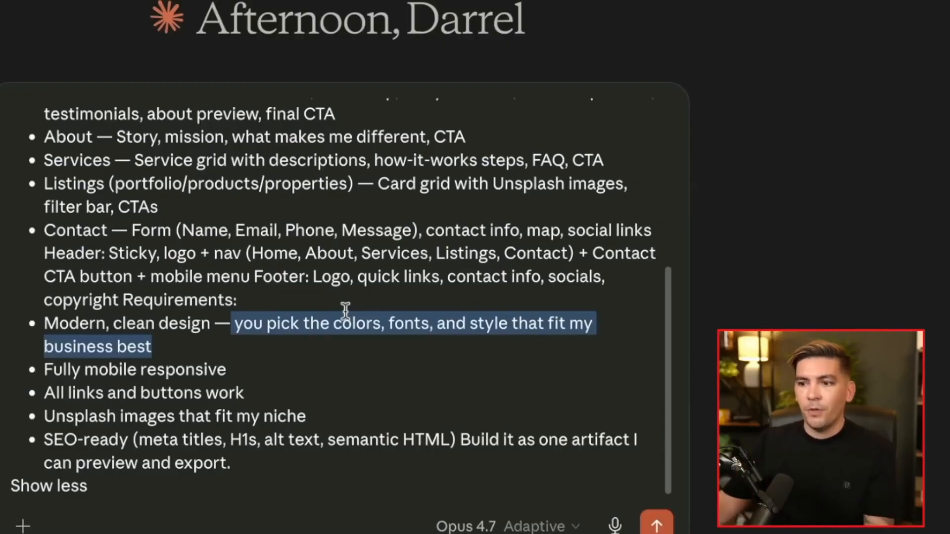
triple_click(259, 369)
left_click_drag(253, 391, 151, 393)
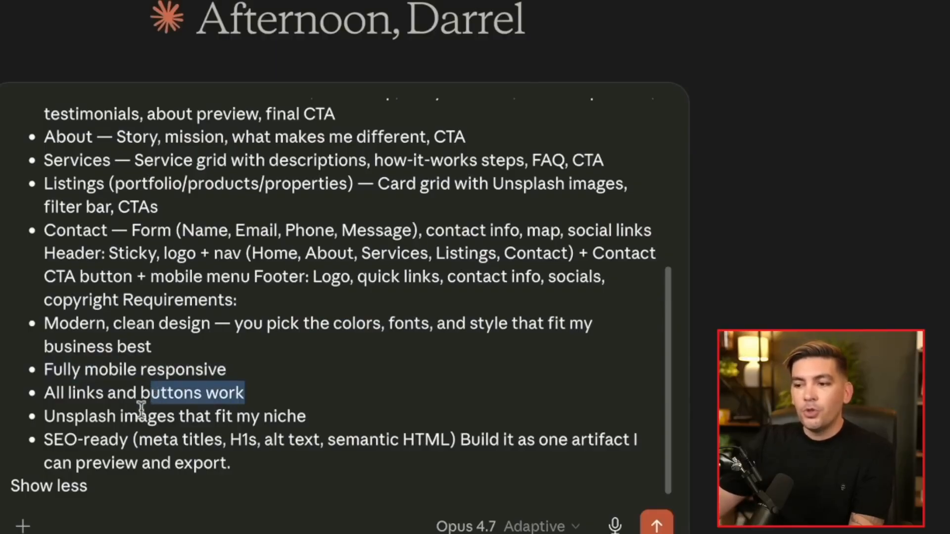
left_click_drag(269, 468, 54, 439)
scroll(201, 401, "up", 5)
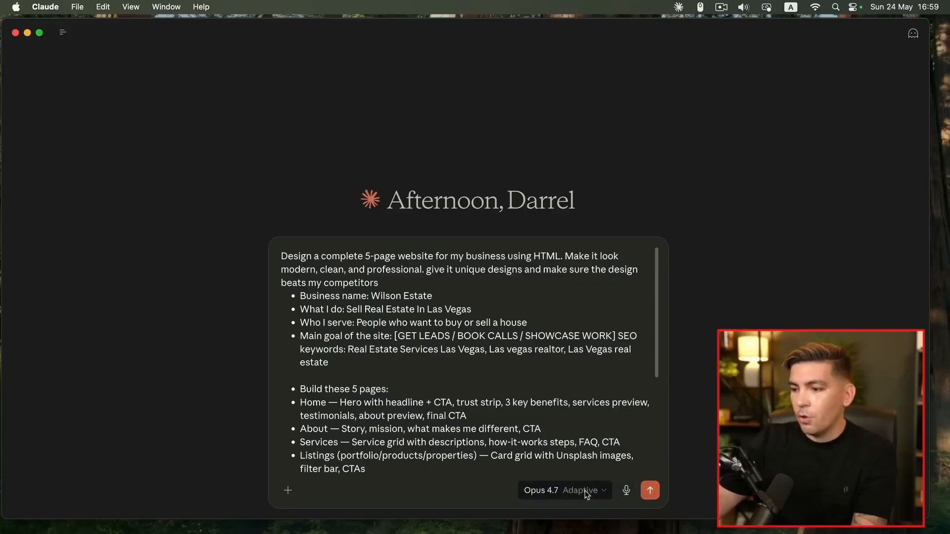
Keep the model on Opus 4.7 Adaptive and send the Wilson Estate website prompt
left_click(596, 494)
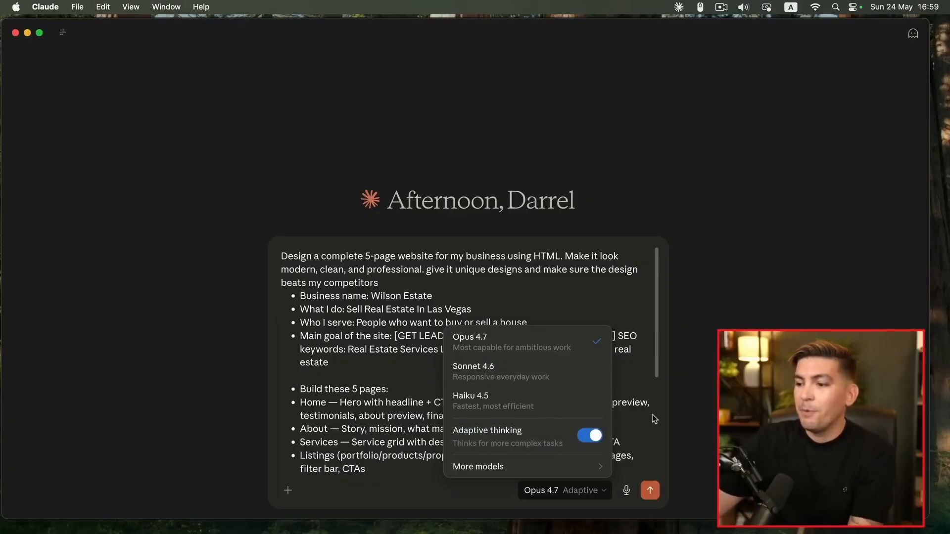
left_click(667, 438)
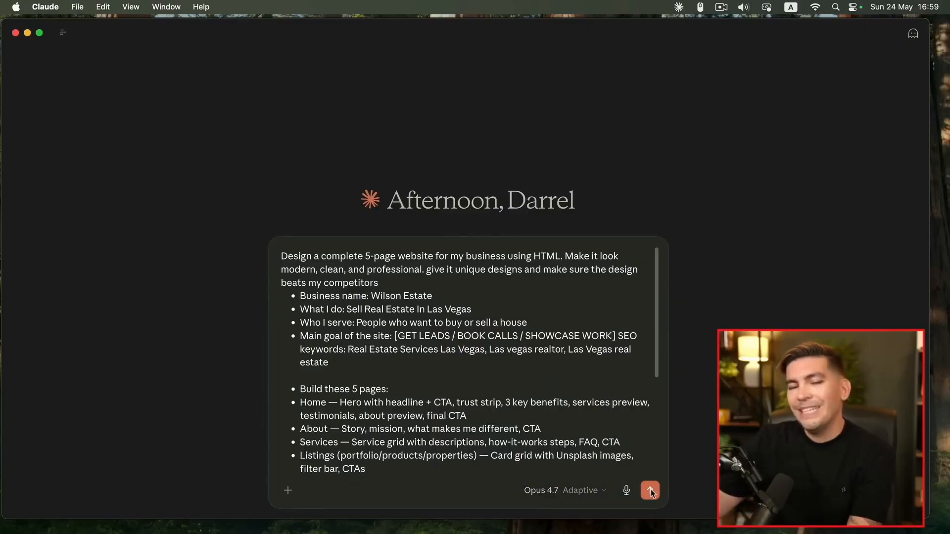
left_click(650, 491)
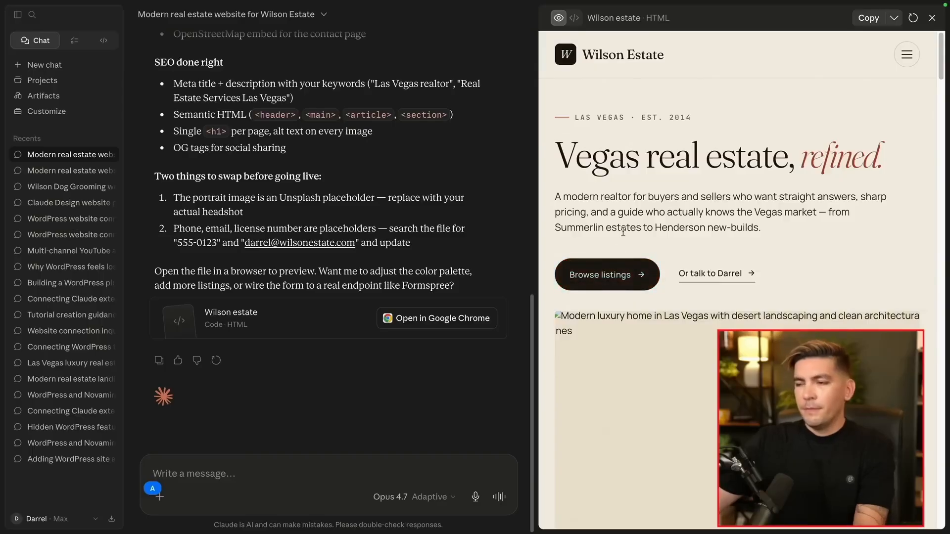
Scroll through the Wilson Estate preview, return to the top and open it in Google Chrome
scroll(654, 279, "down", 15)
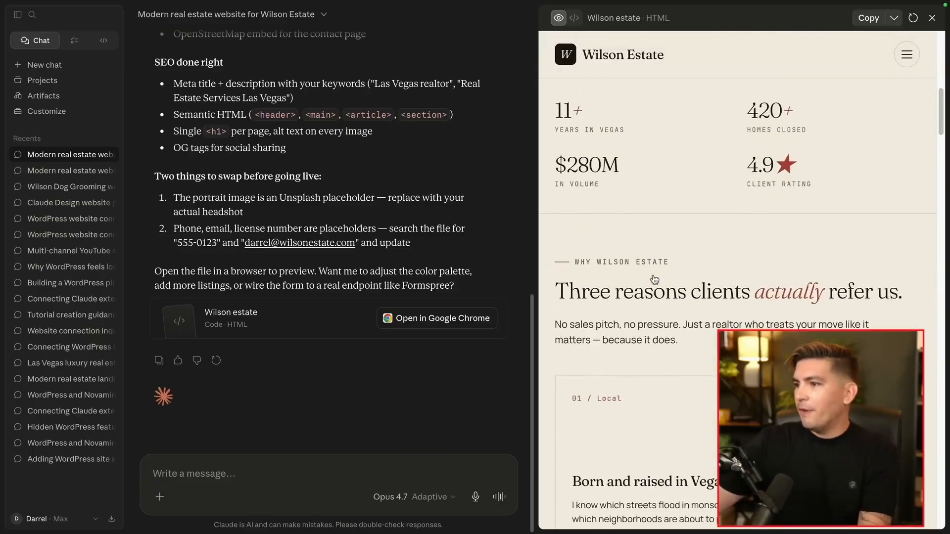
scroll(654, 279, "down", 15)
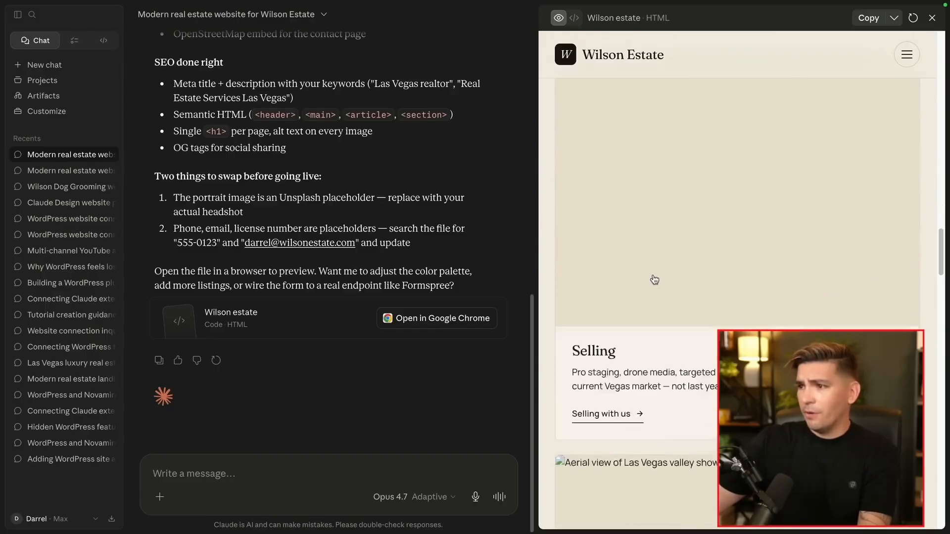
scroll(654, 279, "down", 8)
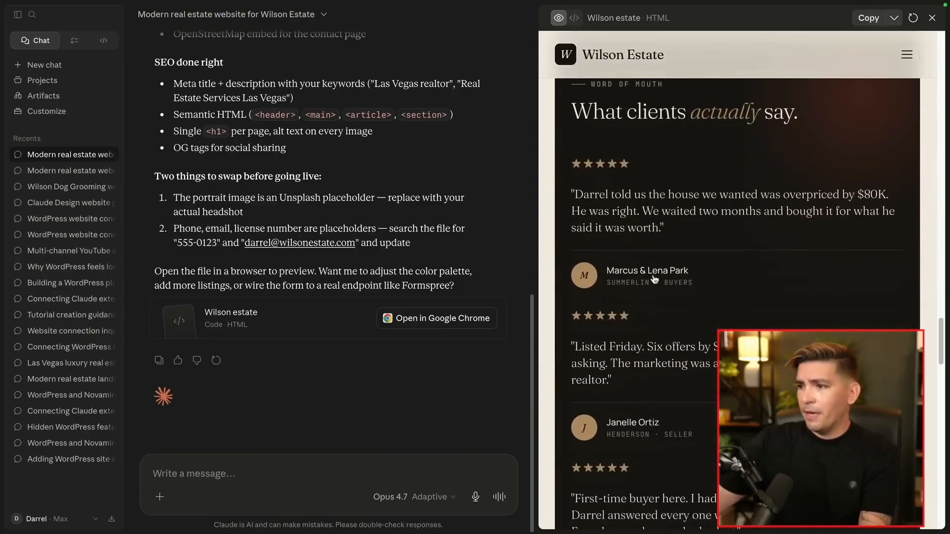
scroll(655, 280, "down", 10)
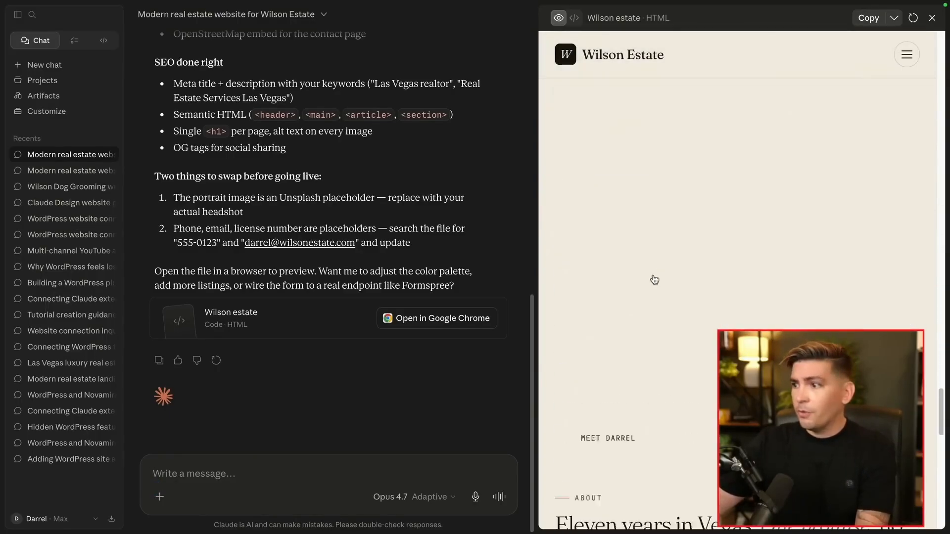
left_click_drag(941, 430, 940, 35)
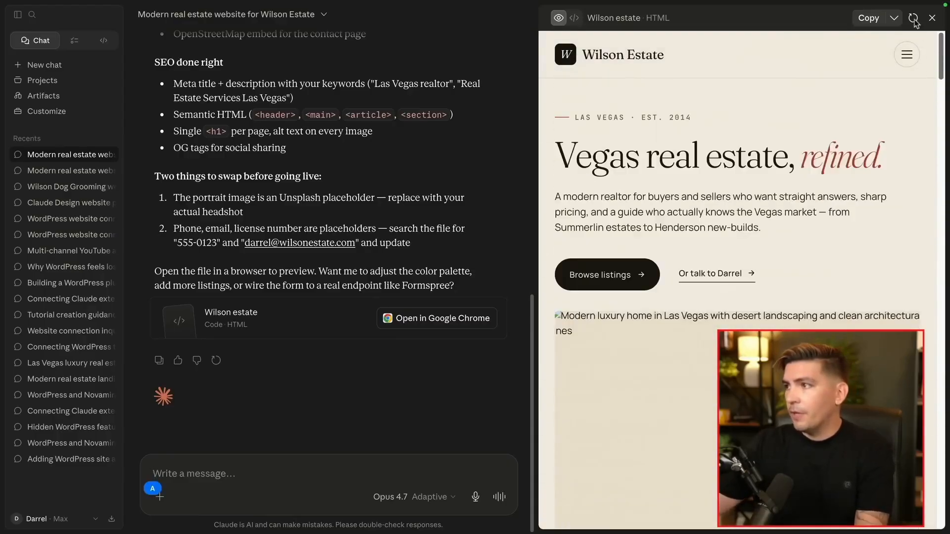
left_click(438, 322)
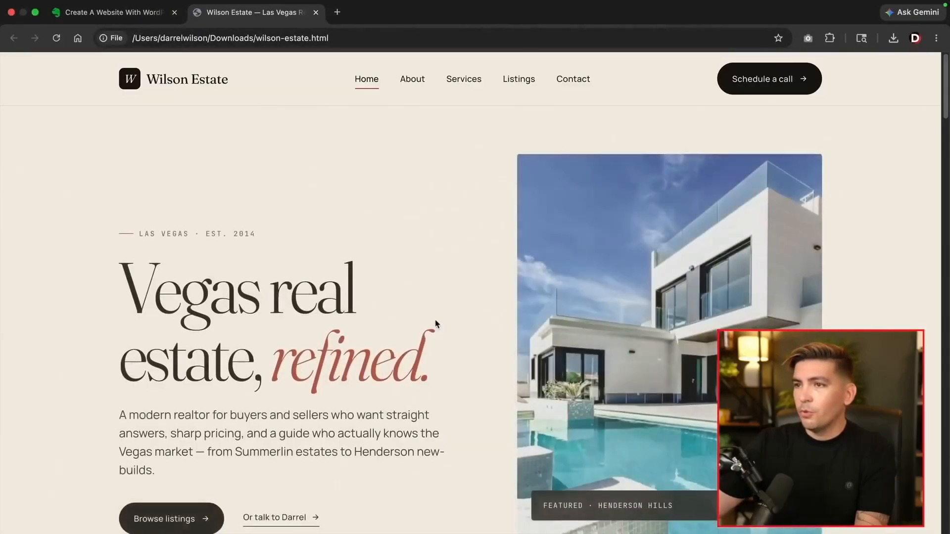
Scroll through the generated Wilson Estate homepage in Chrome
scroll(445, 289, "down", 3)
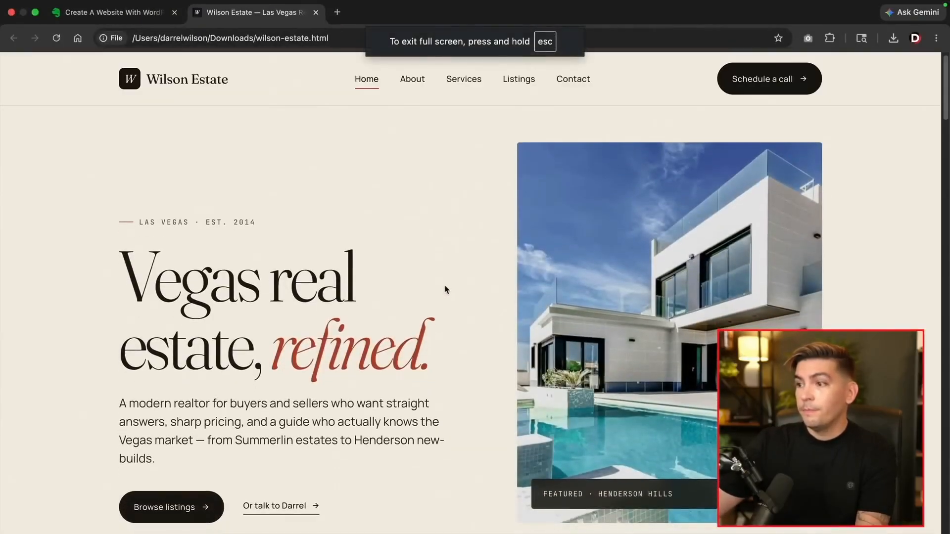
scroll(447, 290, "down", 10)
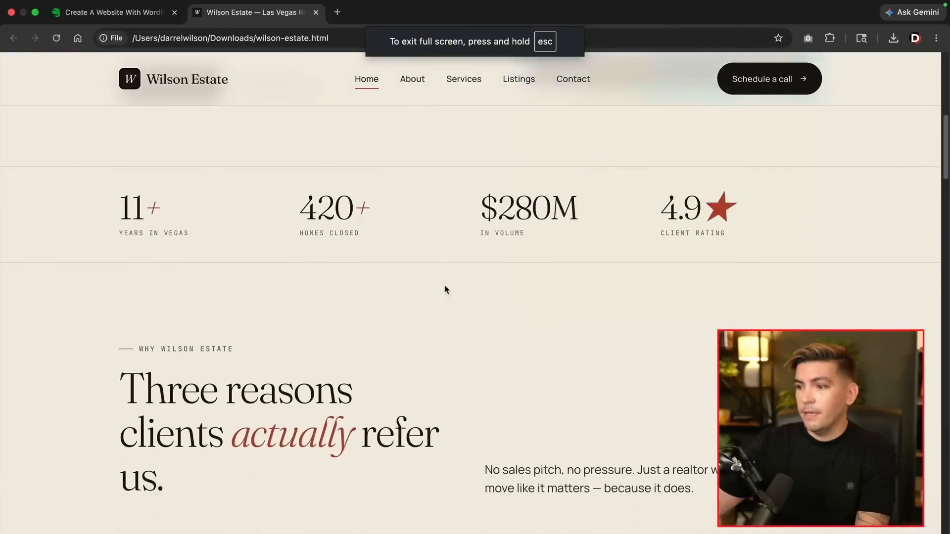
scroll(447, 290, "down", 8)
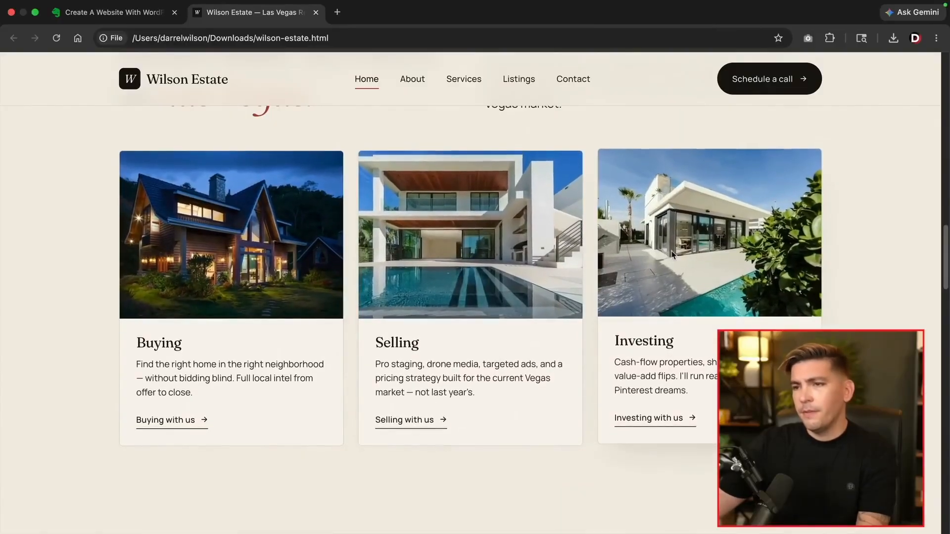
scroll(345, 284, "down", 10)
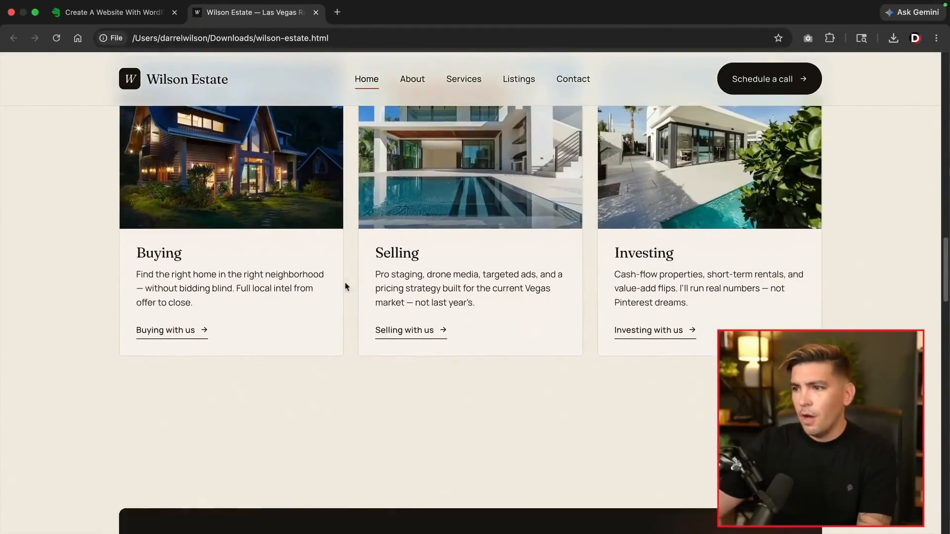
scroll(346, 283, "down", 15)
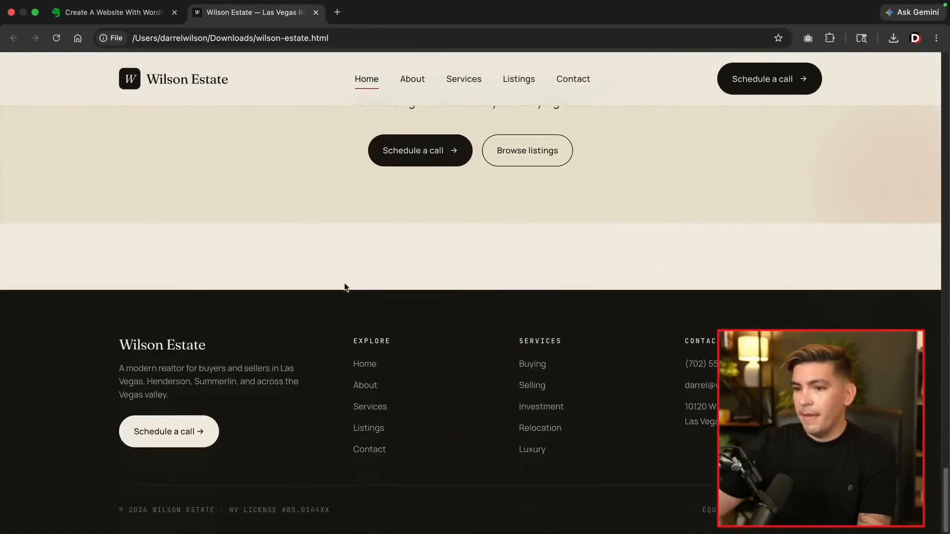
scroll(345, 287, "up", 20)
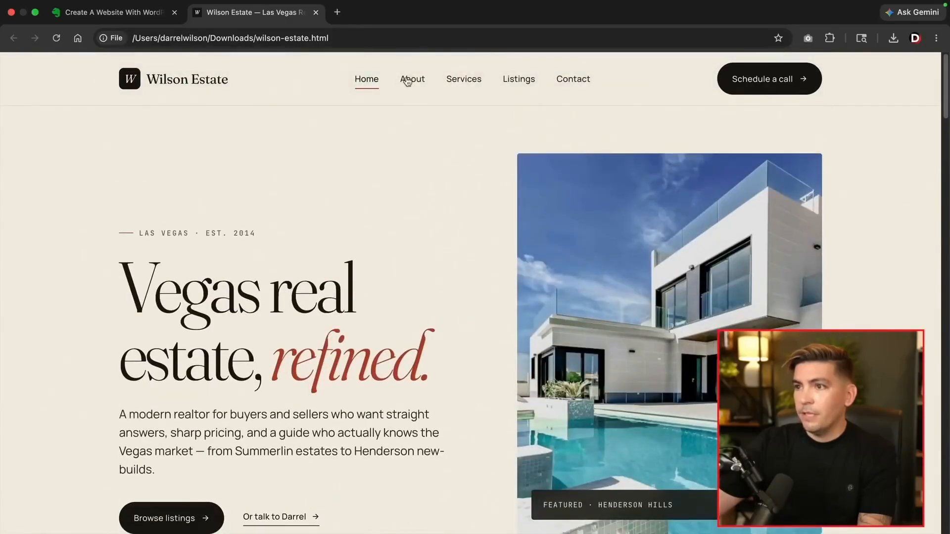
Visit the About and Services pages, selecting the 'buying, selling' heading words
left_click(407, 83)
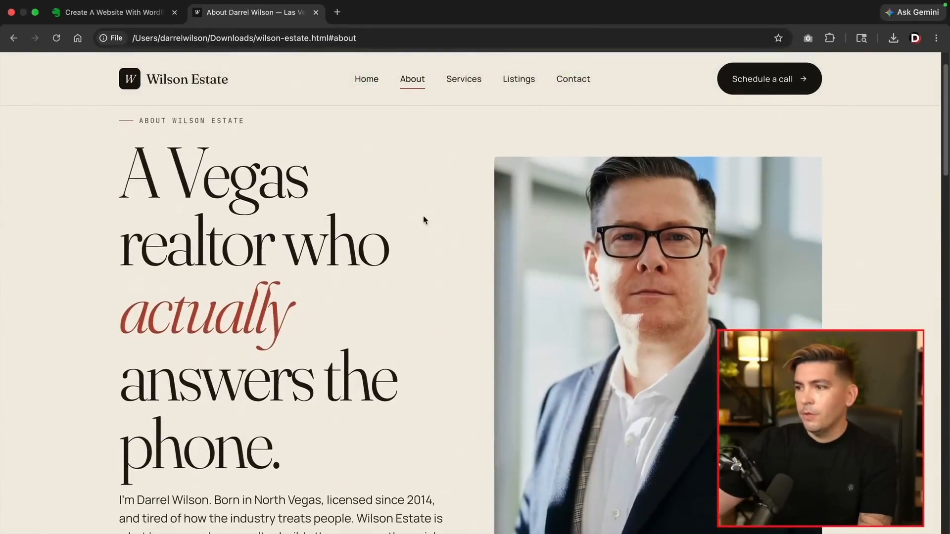
scroll(424, 221, "down", 10)
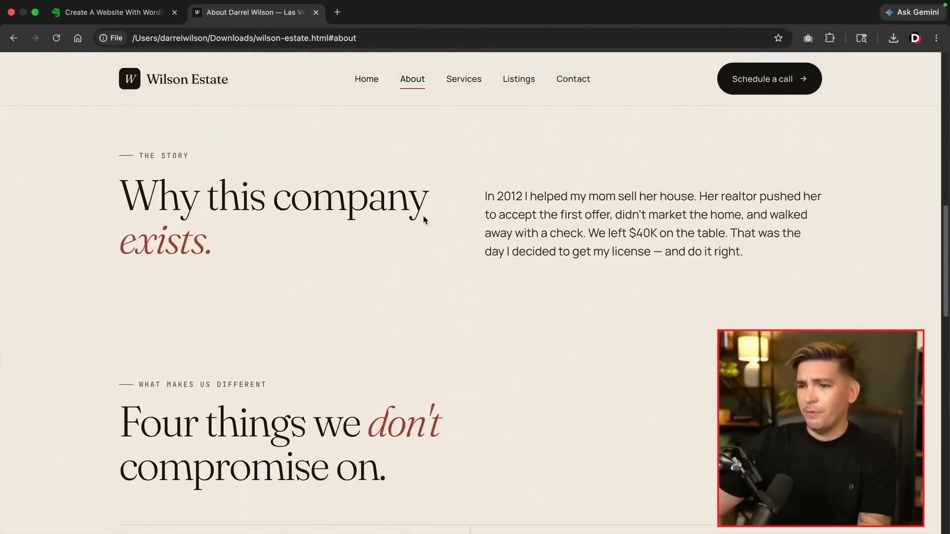
scroll(423, 220, "down", 15)
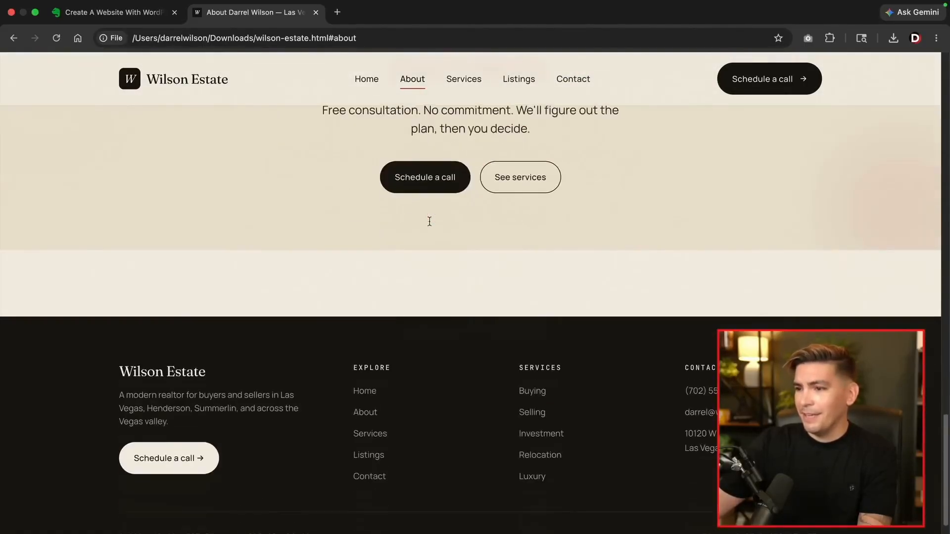
scroll(429, 222, "up", 20)
left_click(465, 81)
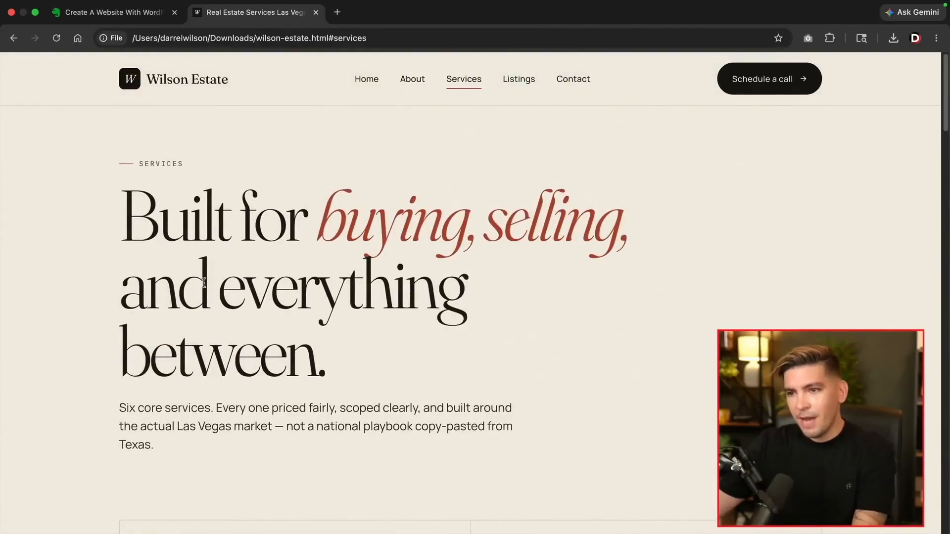
left_click_drag(320, 223, 627, 227)
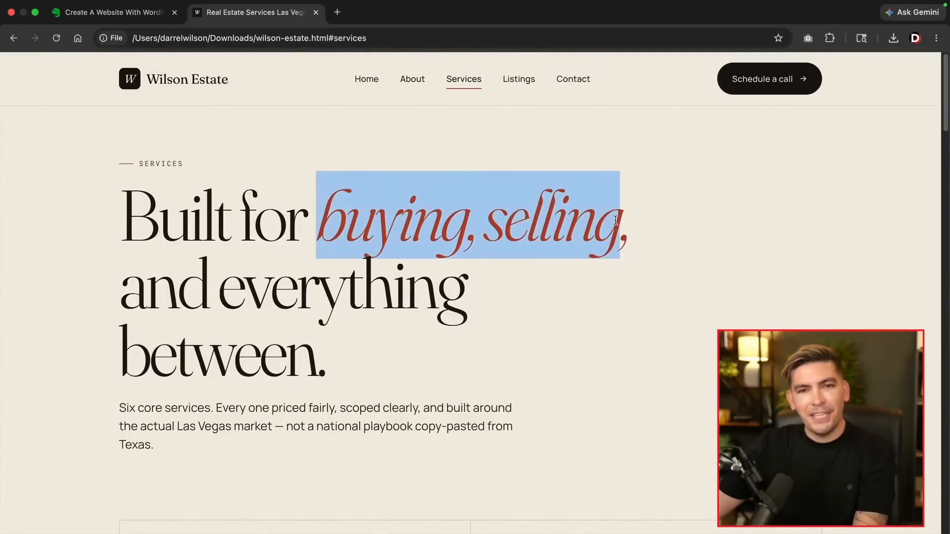
left_click(524, 110)
Test the Listings filters: Luxury, Family, New construction, Investment, Condo, then All
left_click(515, 81)
scroll(474, 304, "down", 5)
left_click(272, 168)
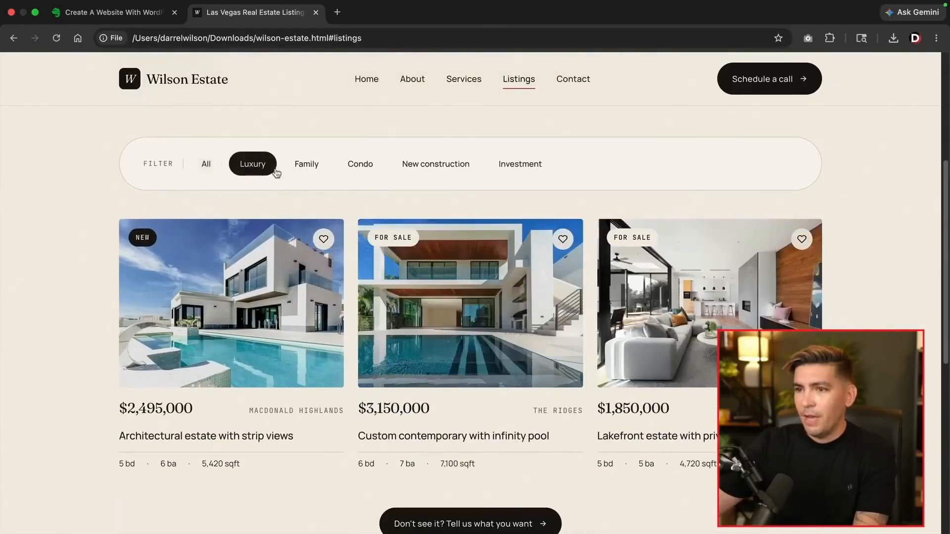
left_click(321, 171)
left_click(465, 165)
left_click(519, 164)
left_click(350, 165)
left_click(306, 165)
left_click(257, 168)
left_click(206, 164)
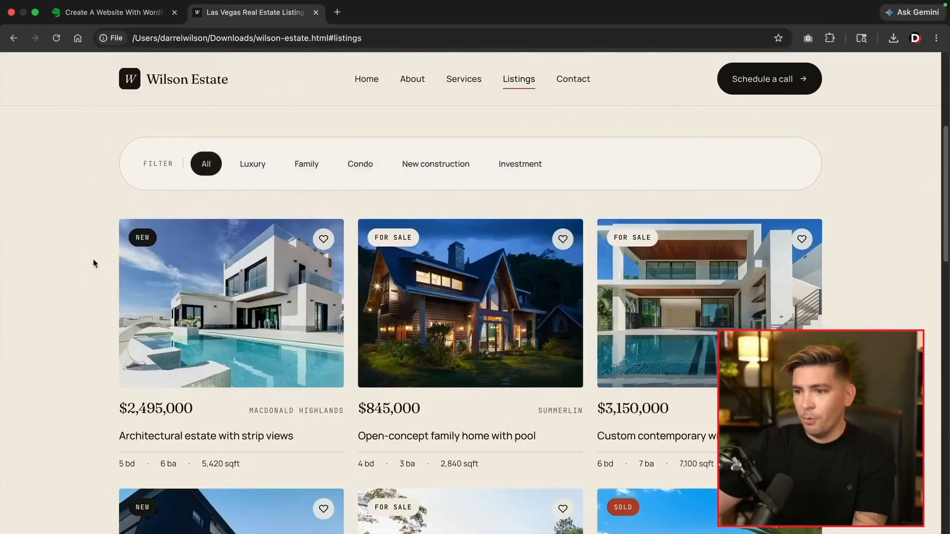
Check the Let's talk contact section, then return to the Home hero
scroll(95, 263, "down", 9)
scroll(112, 269, "down", 4)
scroll(149, 280, "up", 11)
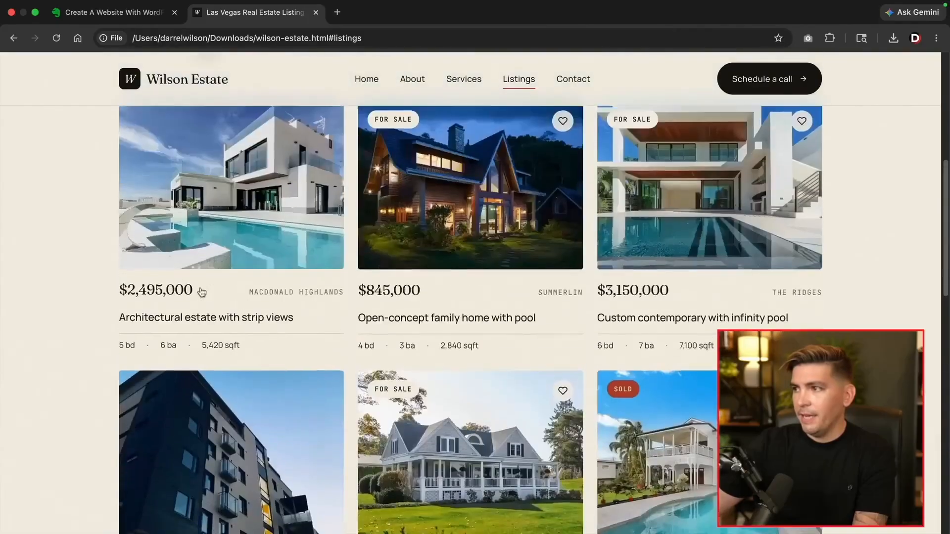
left_click(736, 82)
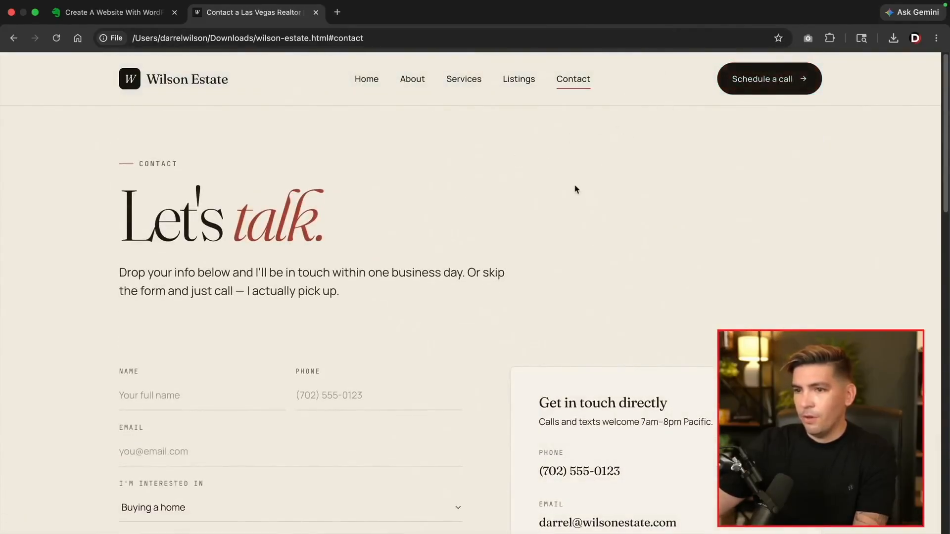
scroll(554, 193, "down", 5)
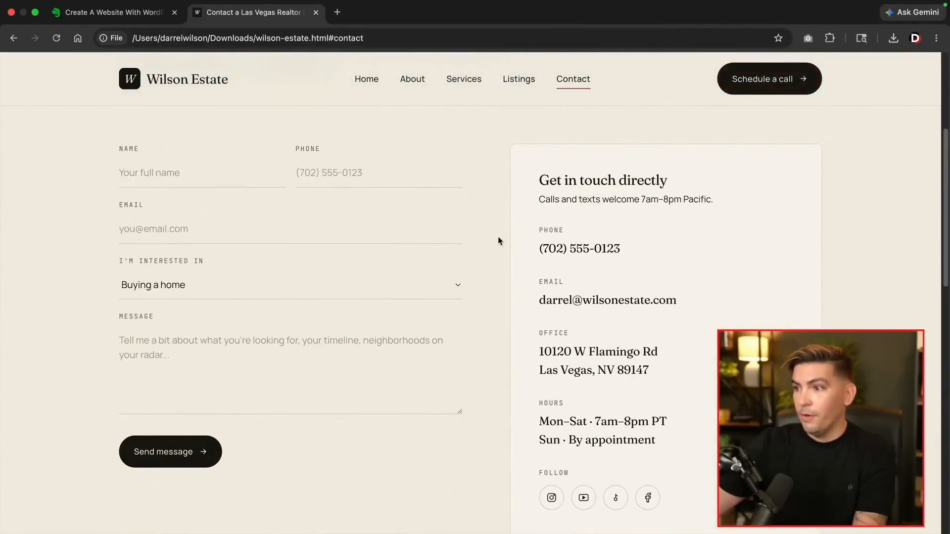
scroll(501, 237, "up", 5)
left_click(372, 87)
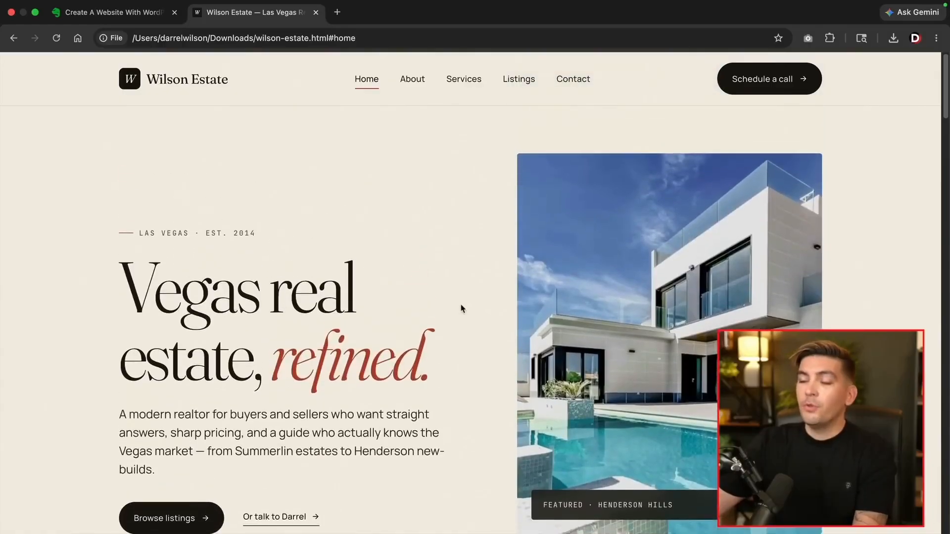
Select the 'Three reasons', 'Born and raised in Vegas' and 'Straight talk, not sales talk' headings
scroll(461, 308, "down", 2)
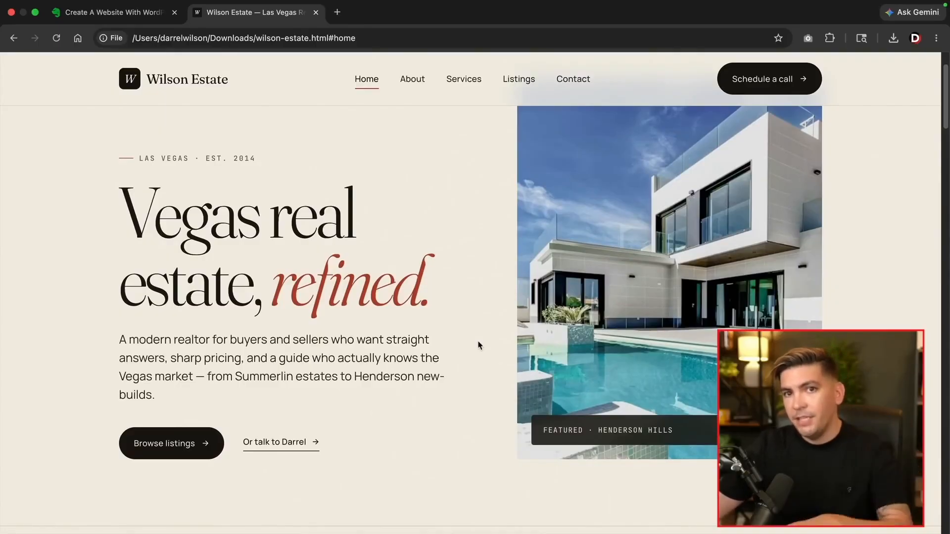
scroll(479, 345, "down", 5)
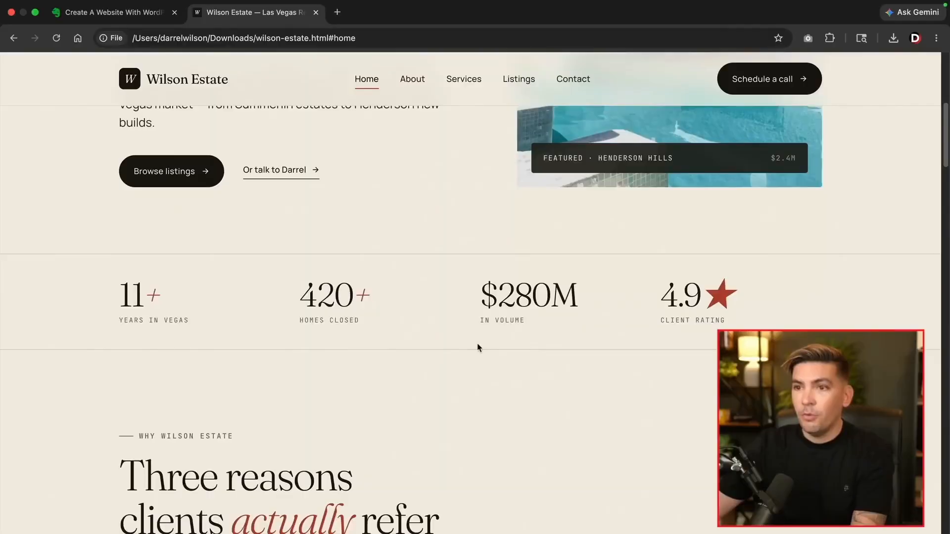
scroll(479, 349, "up", 3)
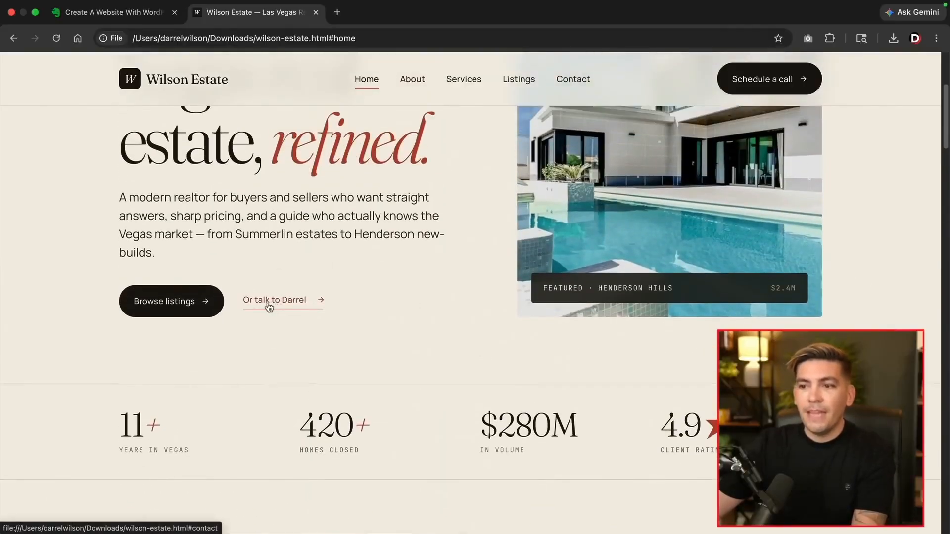
scroll(270, 307, "down", 8)
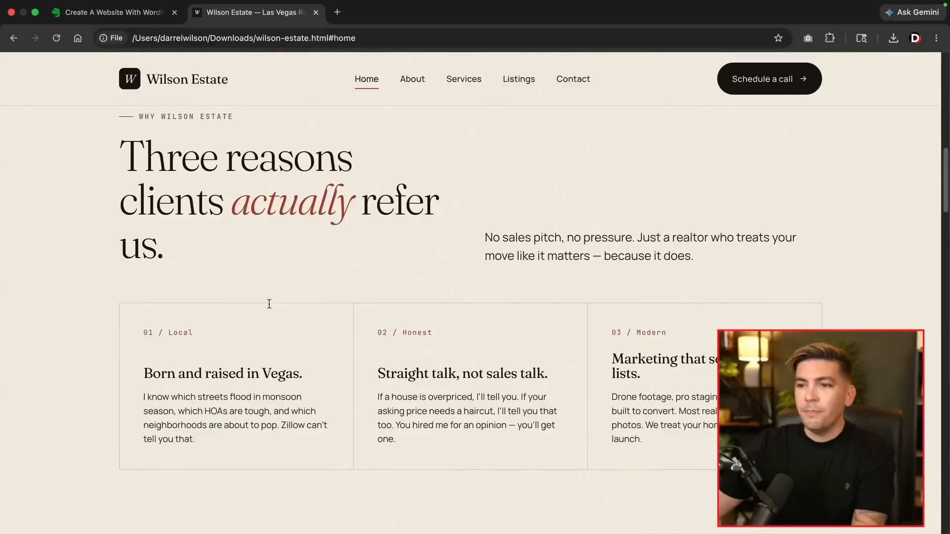
triple_click(138, 162)
left_click(193, 244)
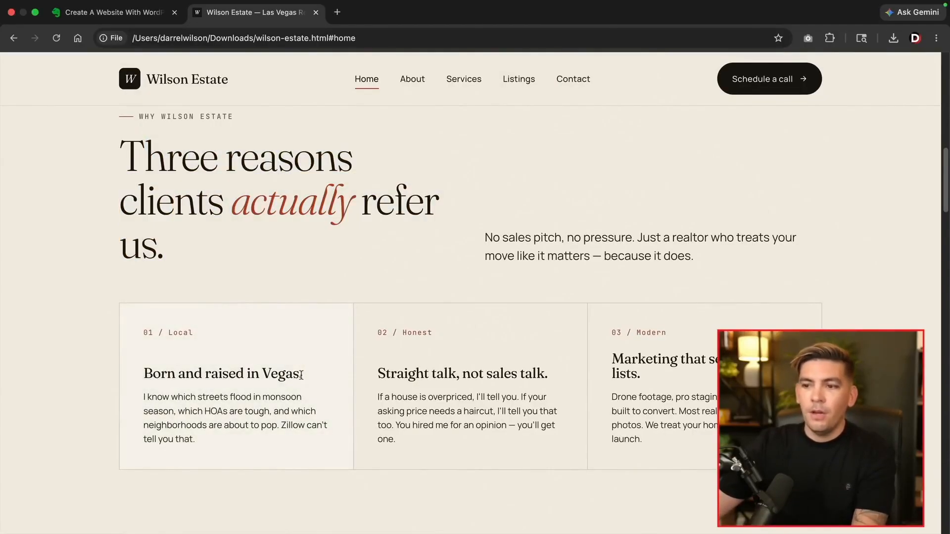
left_click_drag(301, 375, 137, 380)
left_click_drag(366, 378, 546, 374)
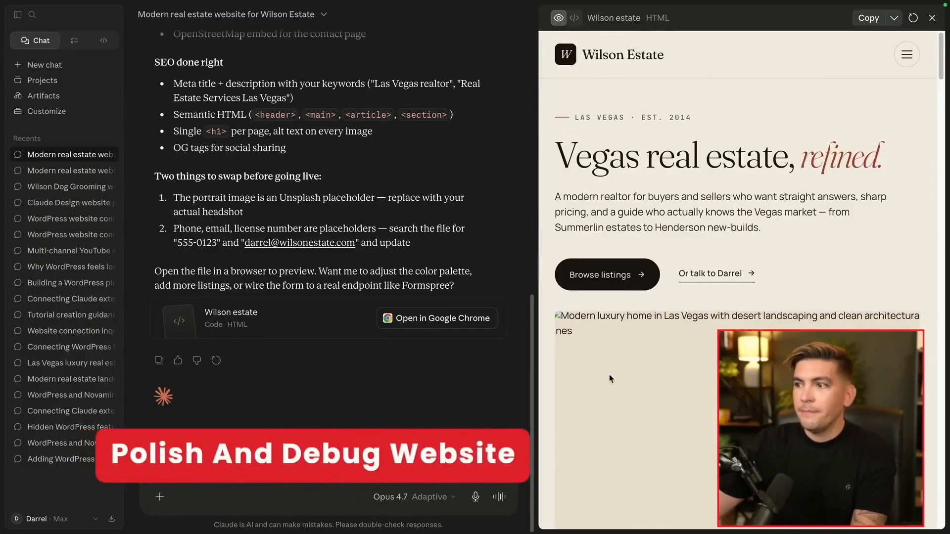
Scroll through Claude's site preview and select the About section paragraph
scroll(595, 367, "down", 6)
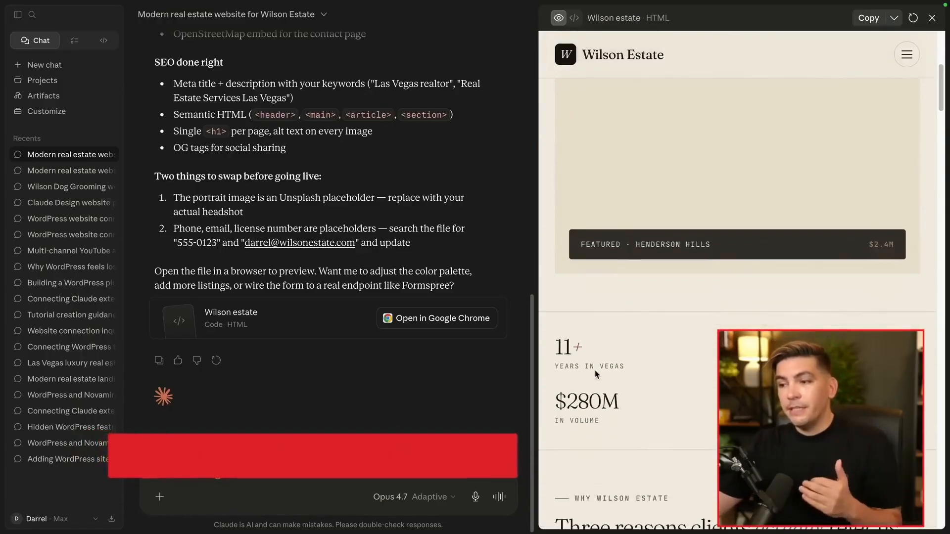
scroll(595, 374, "down", 10)
scroll(595, 374, "down", 10)
scroll(595, 373, "down", 10)
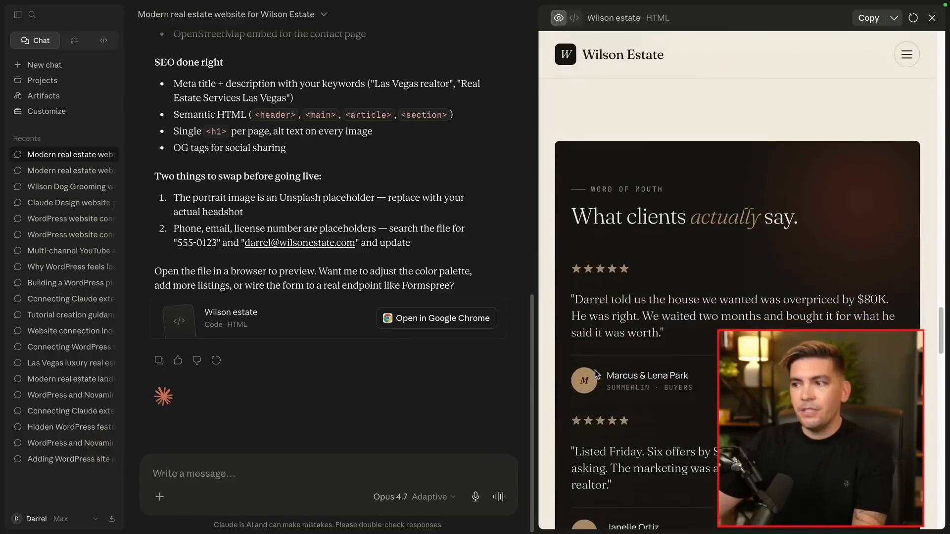
scroll(595, 374, "down", 10)
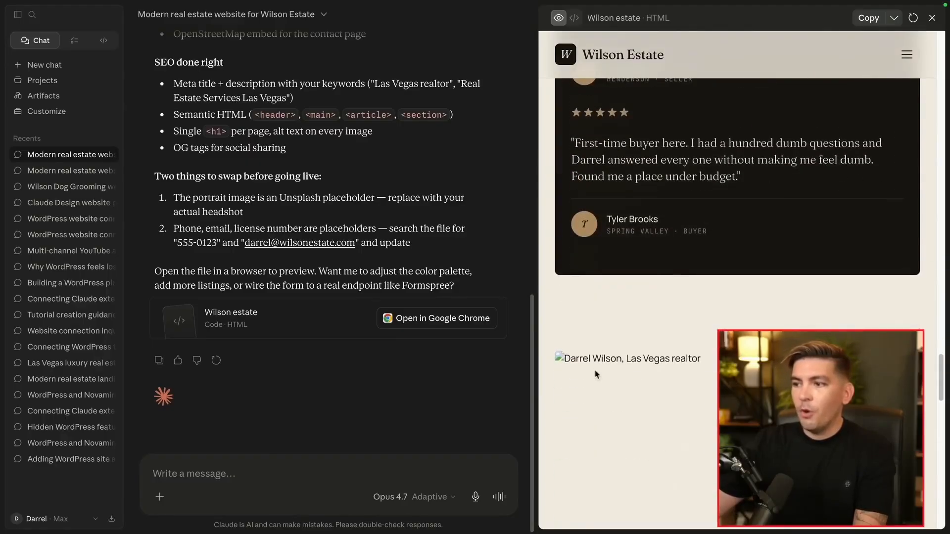
scroll(596, 375, "down", 10)
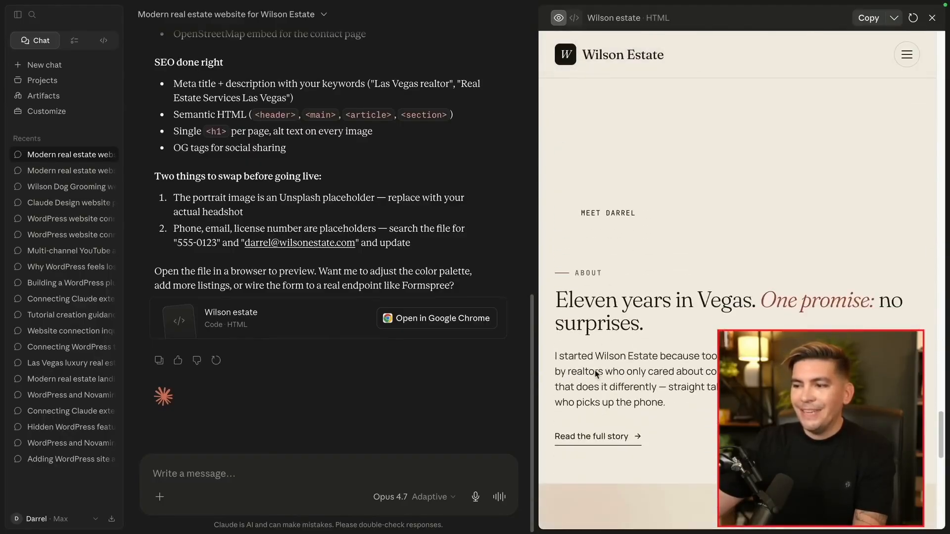
scroll(597, 375, "down", 3)
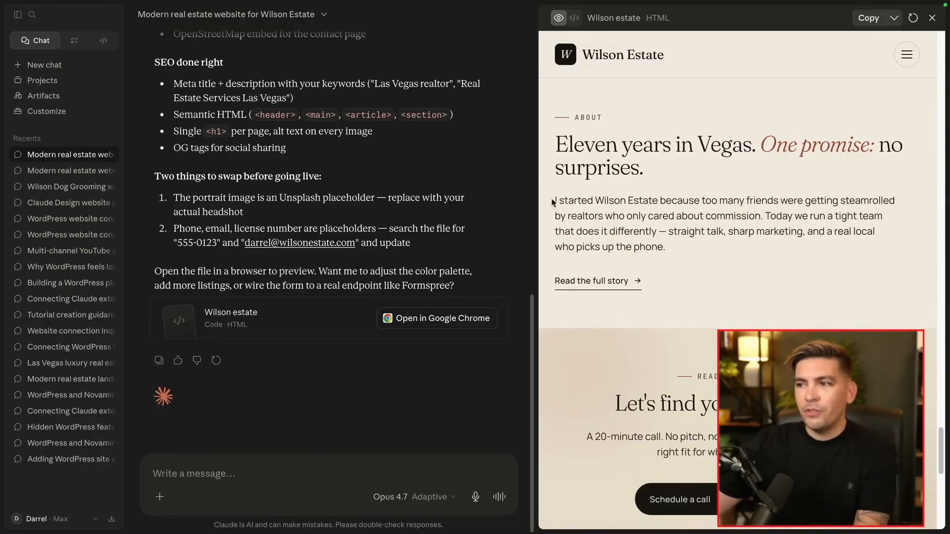
left_click_drag(554, 202, 686, 251)
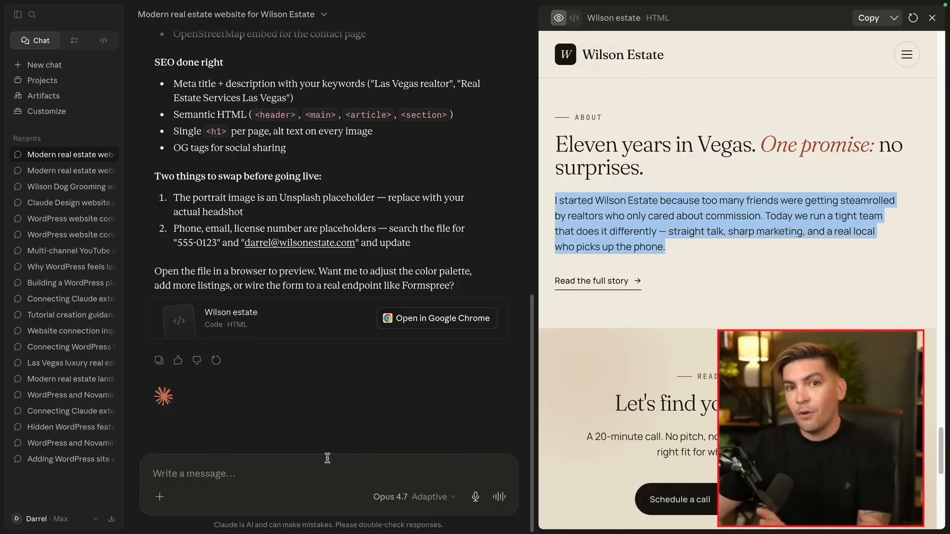
Send the polish-and-debug prompt with a note about the mobile menu's blank button, then widen the chat
left_click(291, 462)
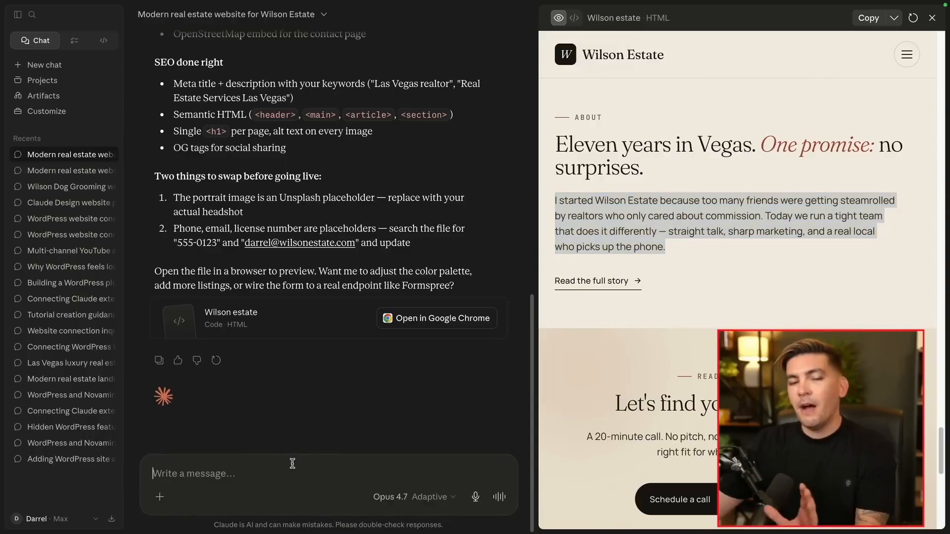
type("polish up the website, go throughout the website and look for any design inconsistencies and fix them.  Make sure all links are working and the debug the website for any issues.")
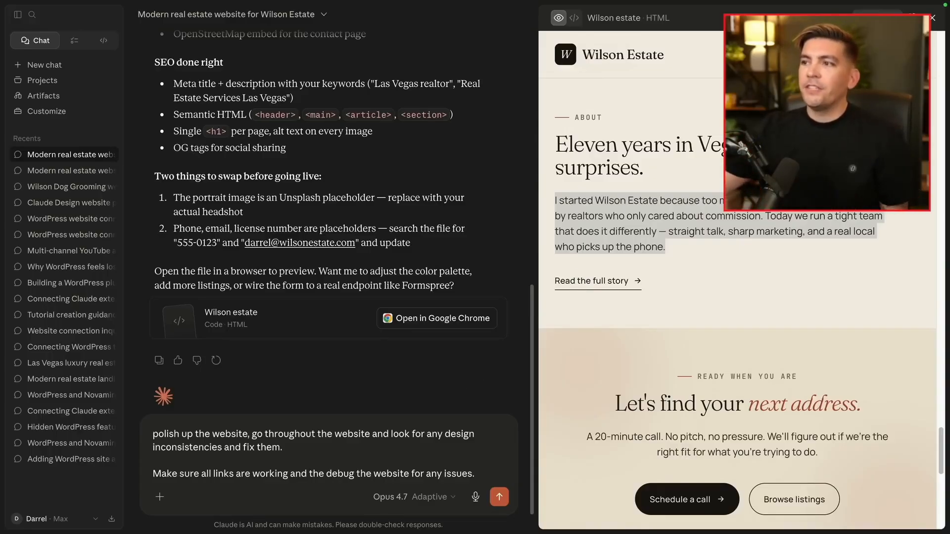
left_click(911, 55)
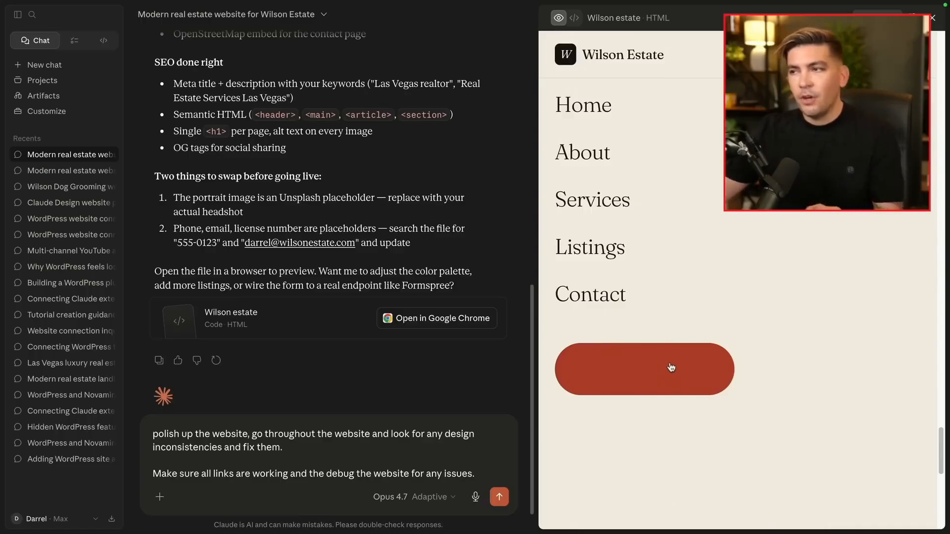
left_click(659, 368)
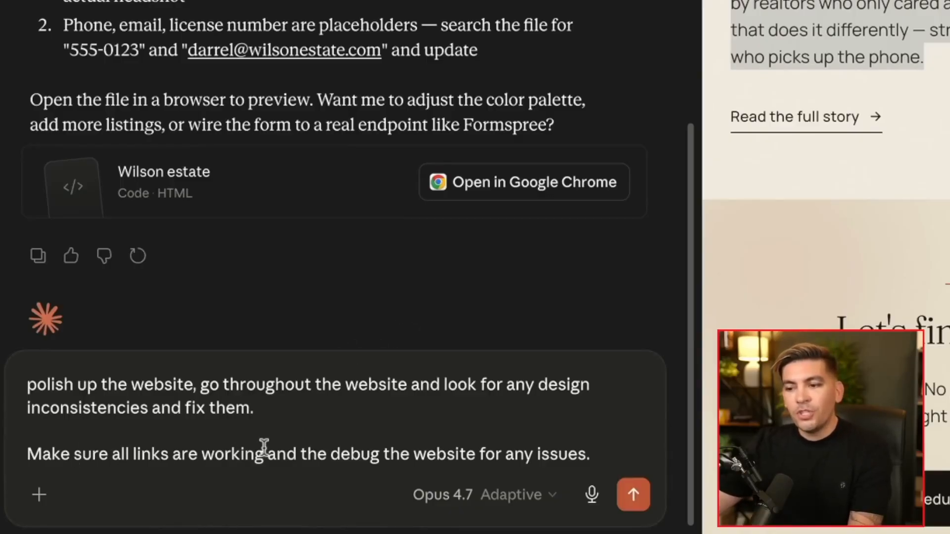
type("On the mobile menu- the button text is not displaying")
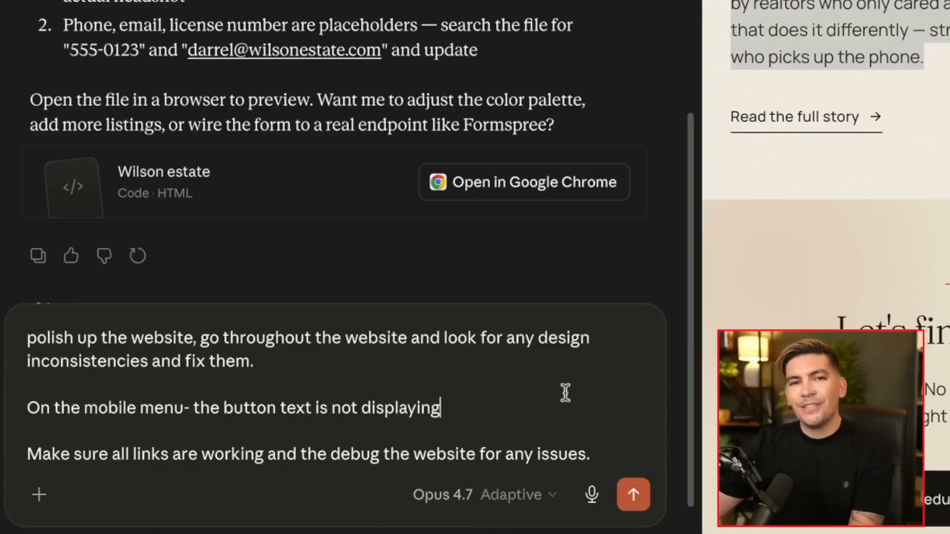
left_click(637, 494)
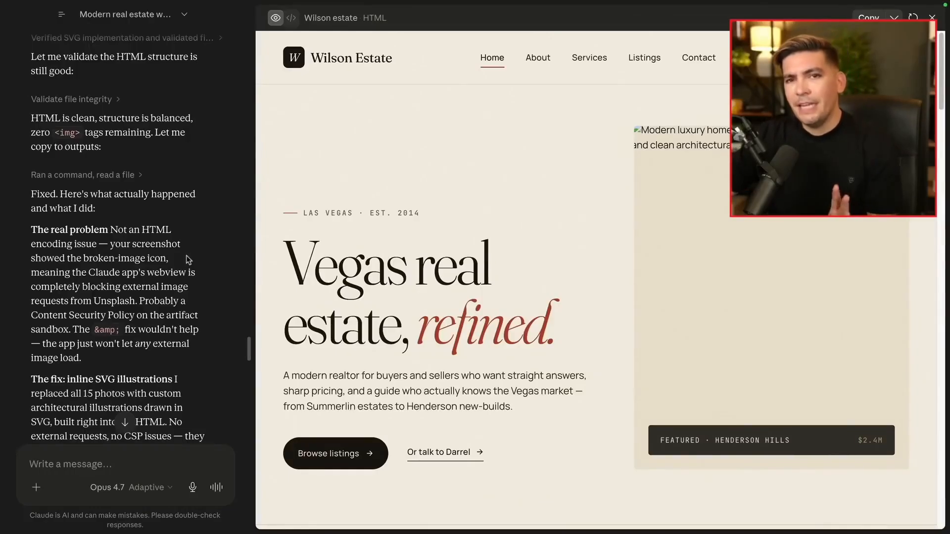
left_click_drag(257, 252, 690, 249)
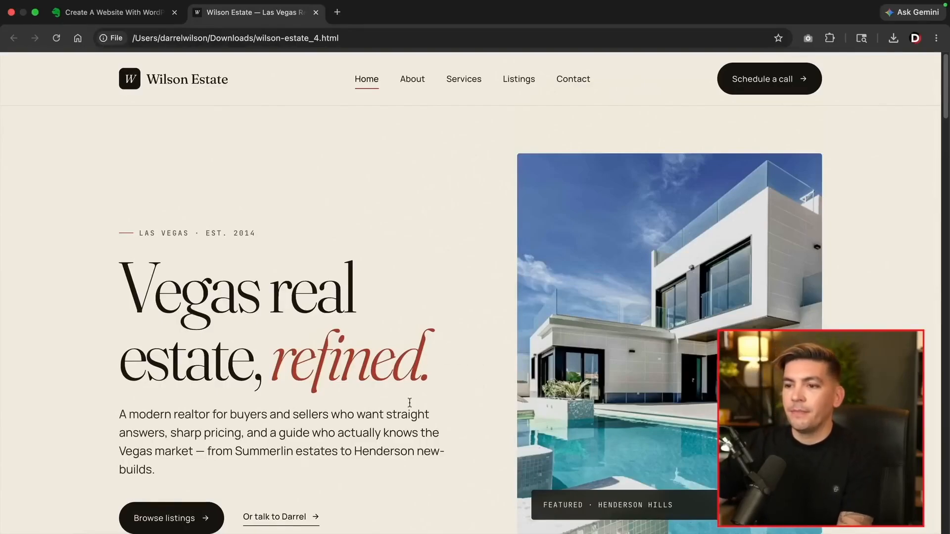
Review the updated wilson-estate_4 page down to the footer and back to the top
scroll(463, 388, "down", 12)
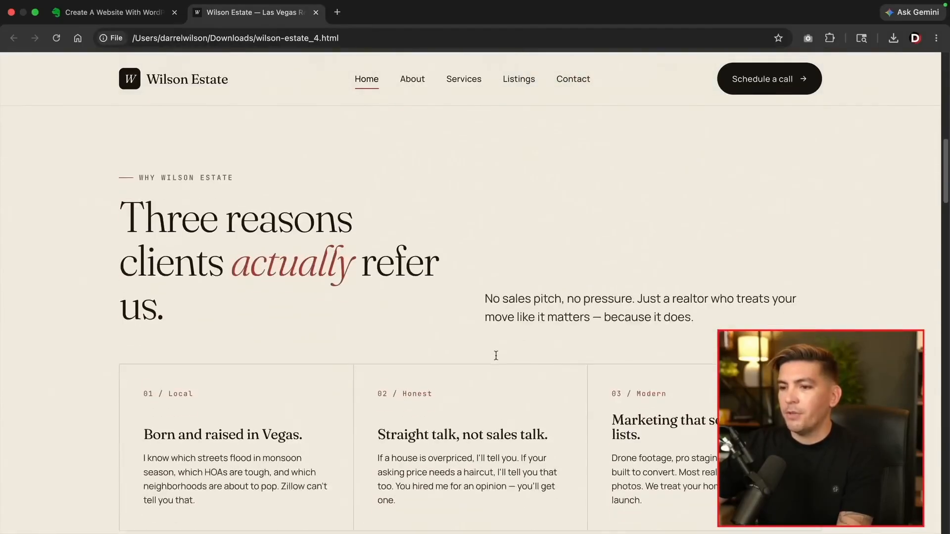
scroll(496, 356, "down", 3)
scroll(485, 377, "down", 8)
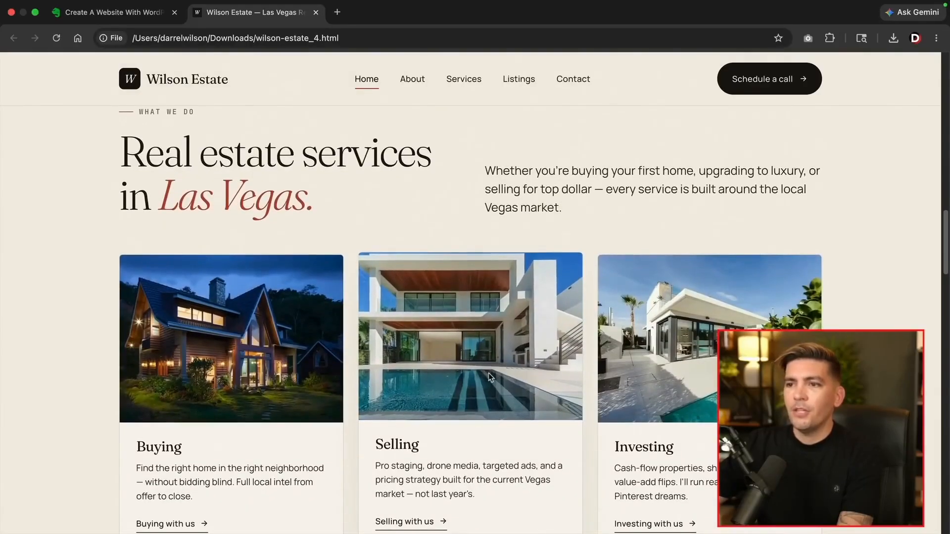
scroll(488, 373, "down", 1)
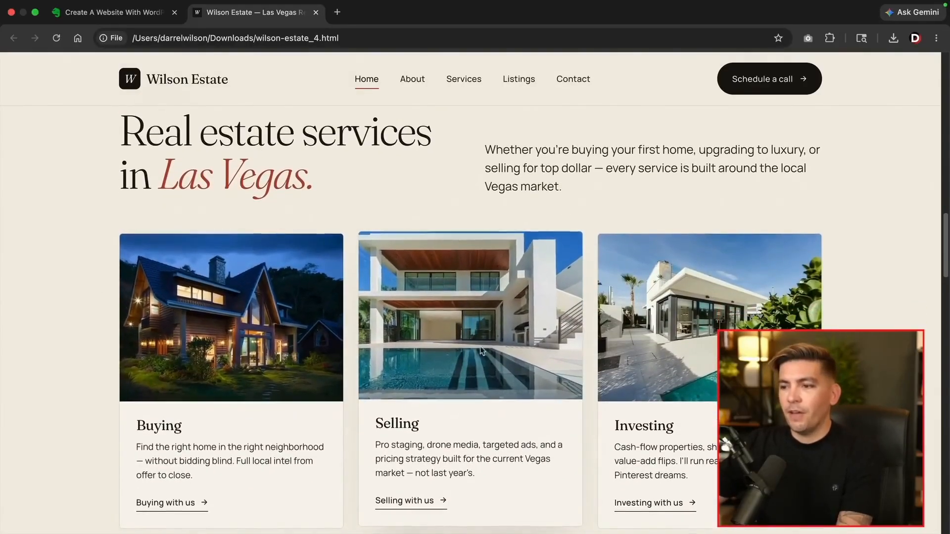
scroll(681, 361, "down", 10)
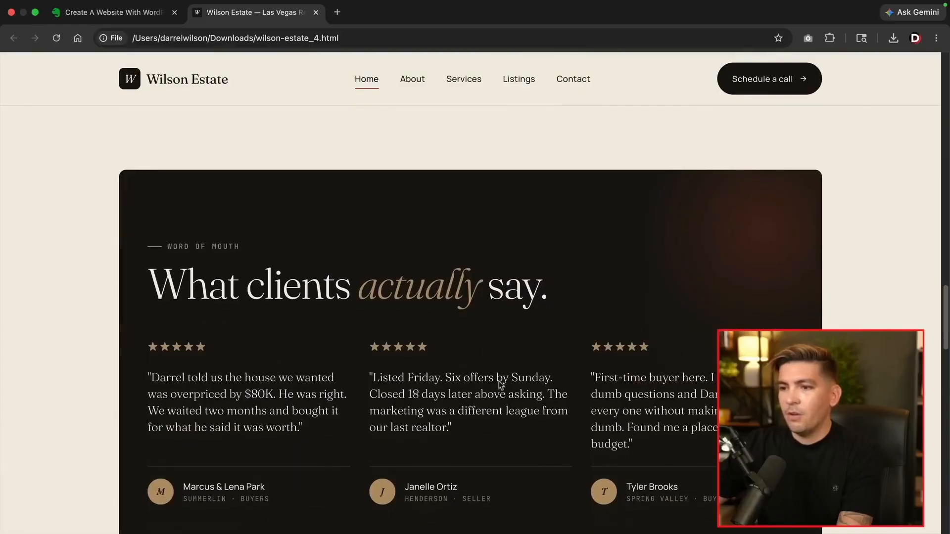
scroll(539, 365, "down", 12)
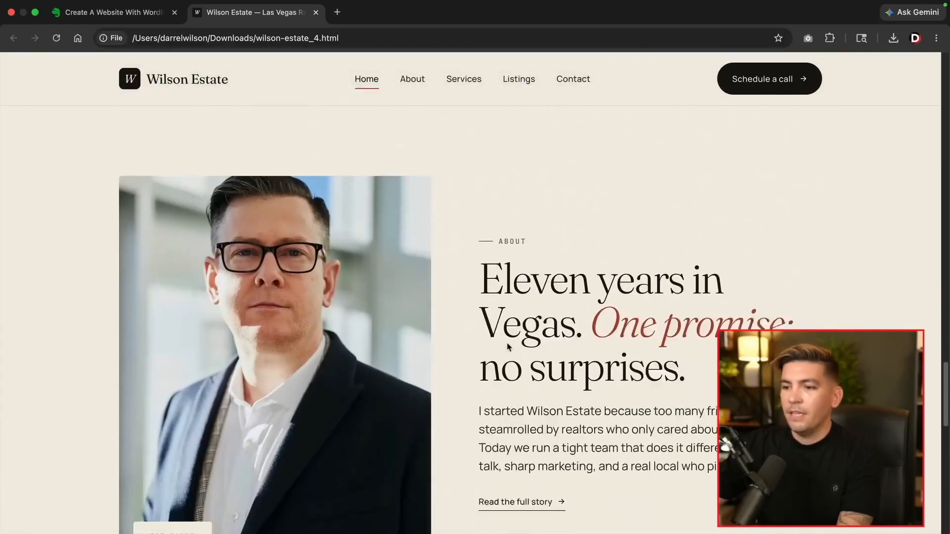
scroll(534, 345, "down", 10)
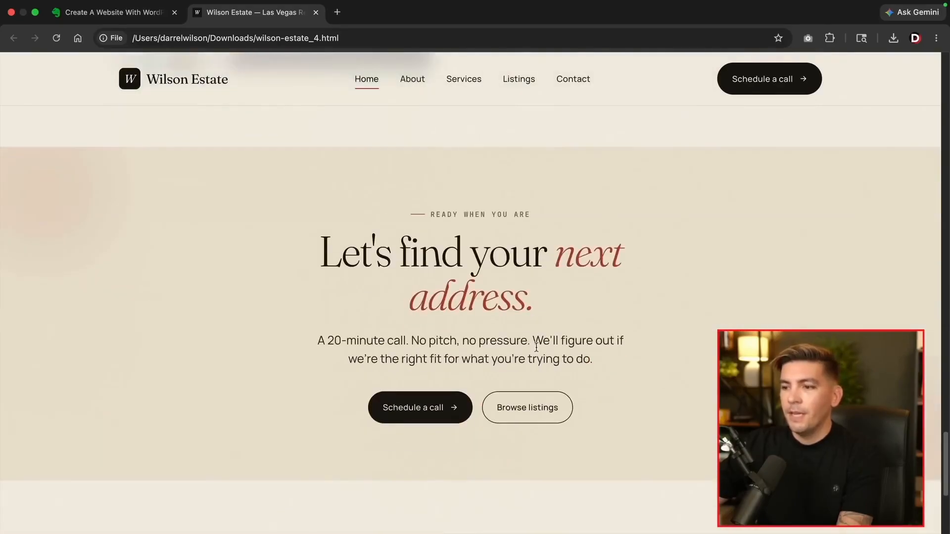
scroll(536, 347, "down", 5)
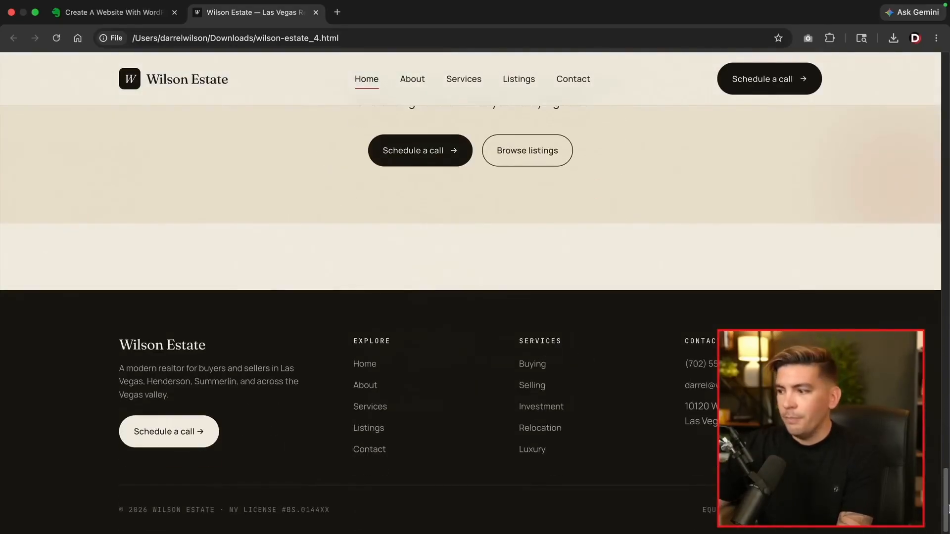
left_click_drag(946, 510, 947, 102)
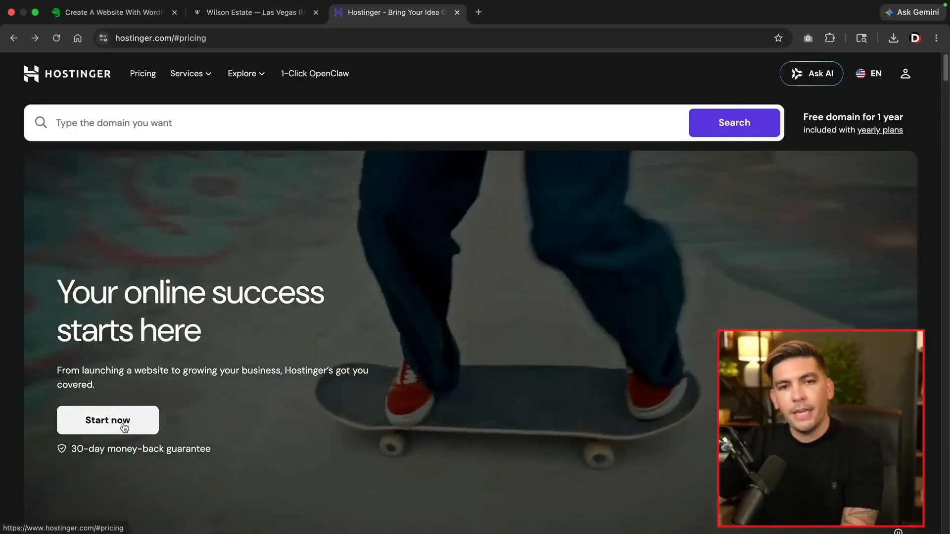
Add Hostinger's Business plan to the cart at 48 months, $3.99/mo, totalling $204.93
left_click(120, 420)
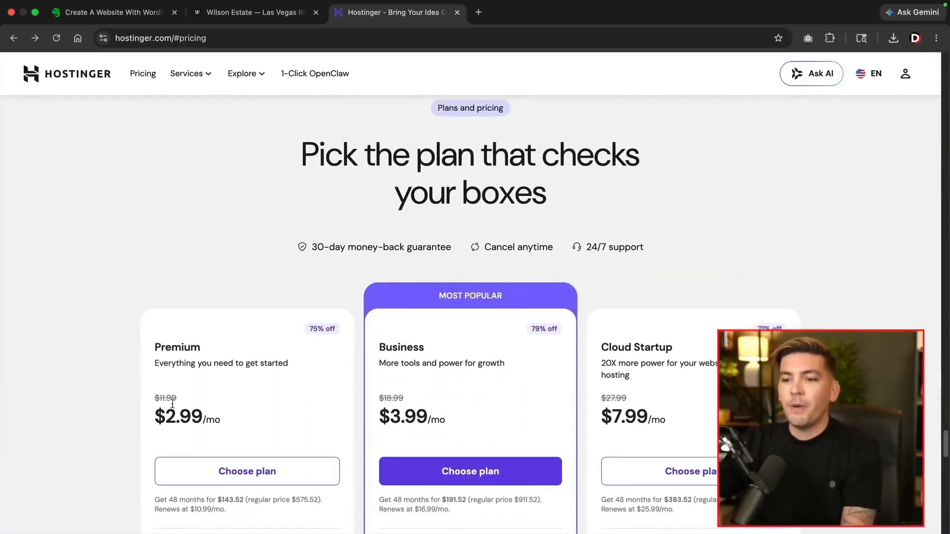
scroll(174, 402, "down", 5)
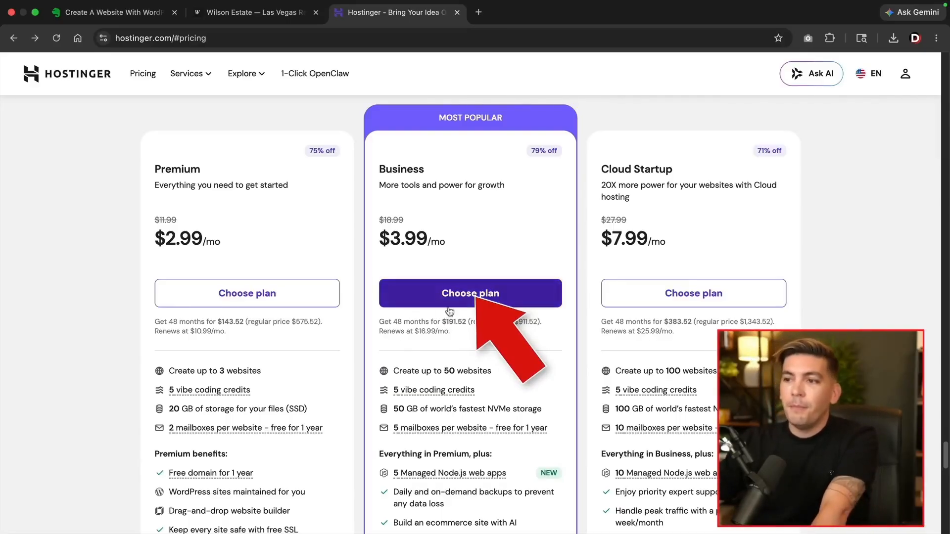
left_click(479, 300)
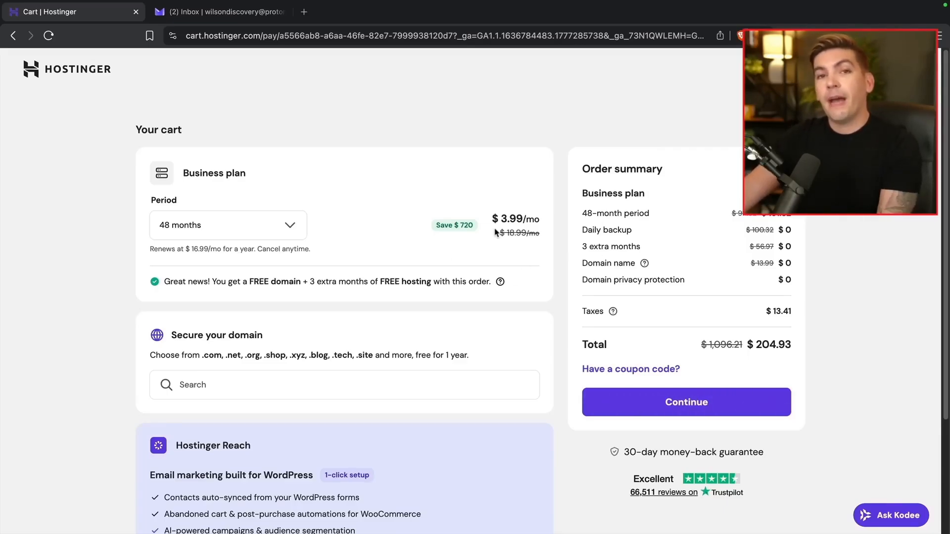
Change the Business plan billing period from 48 months to 12 months
left_click(286, 224)
left_click(218, 339)
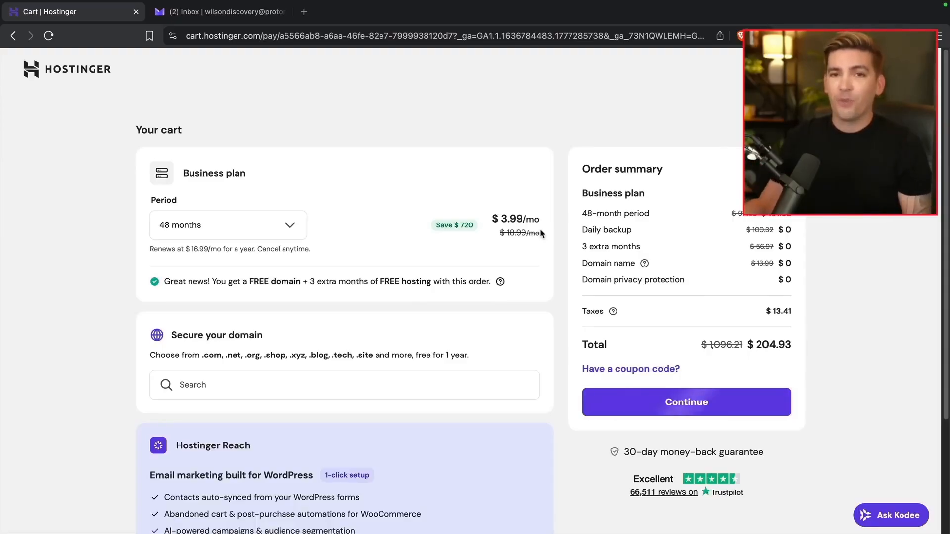
left_click(286, 227)
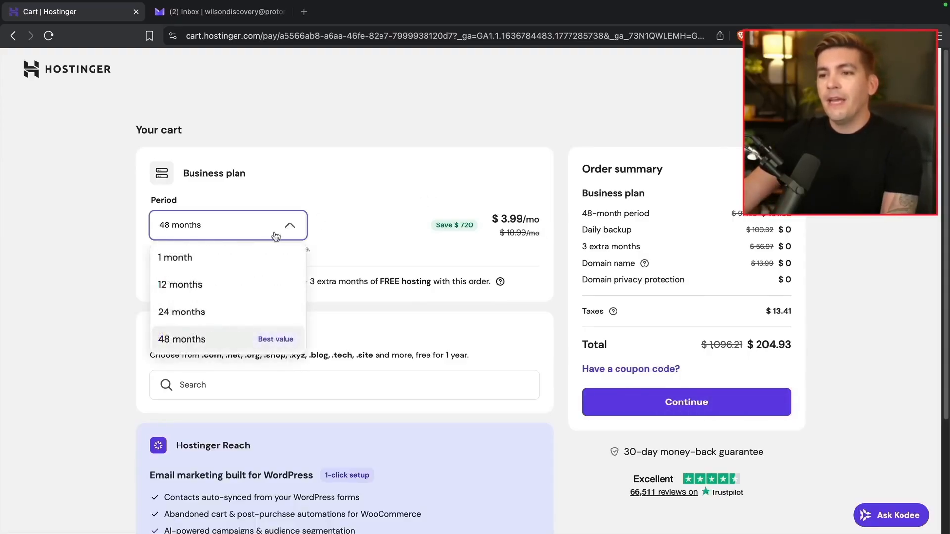
left_click(209, 290)
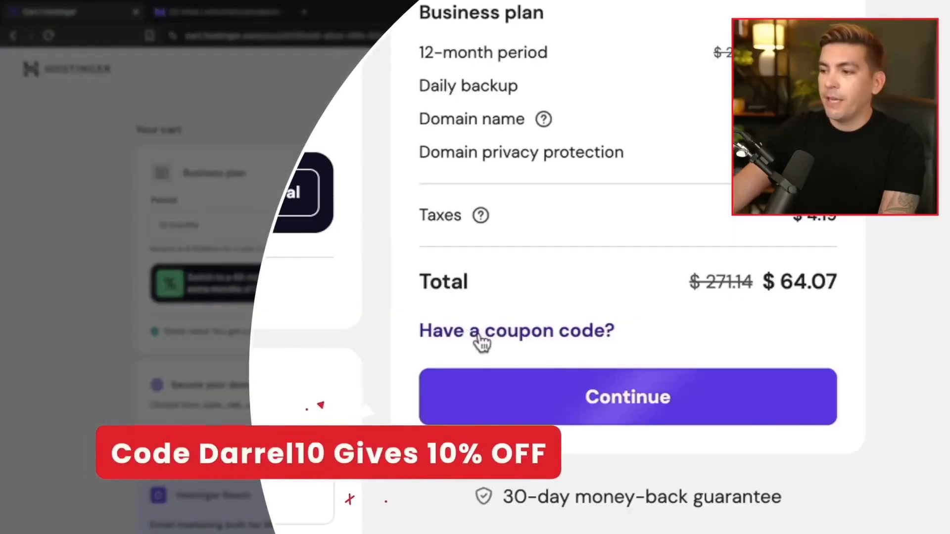
Apply the 10% coupon code to bring the total to $57.66 and continue to registration
left_click(481, 340)
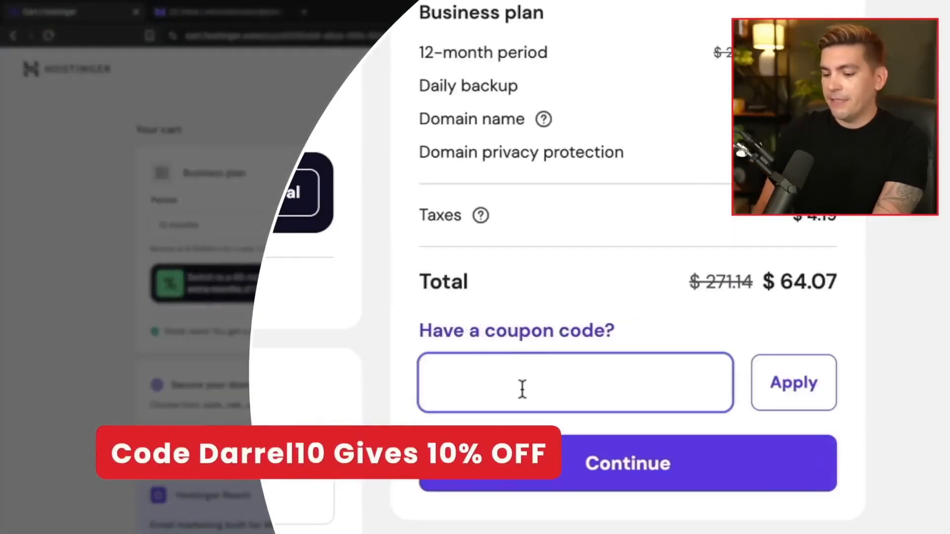
type("DARREL10")
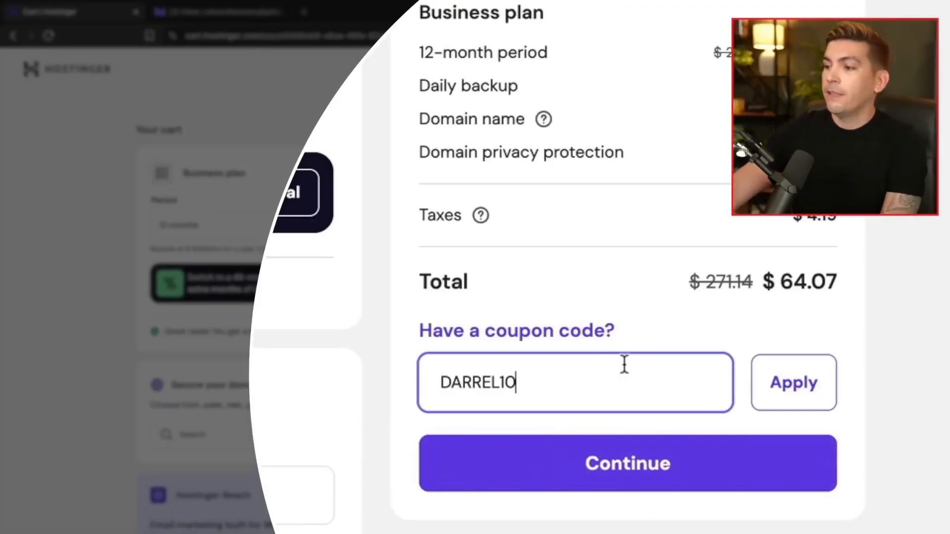
left_click(797, 391)
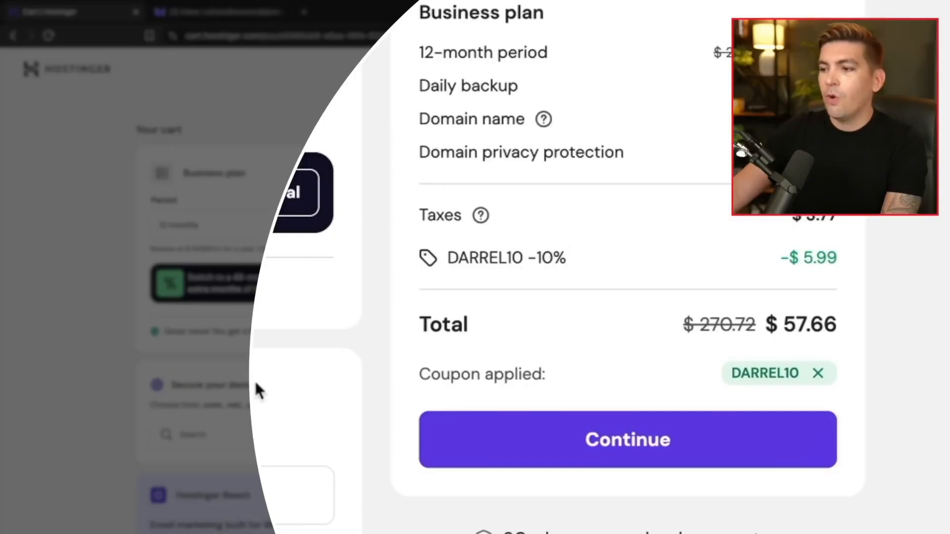
left_click(556, 431)
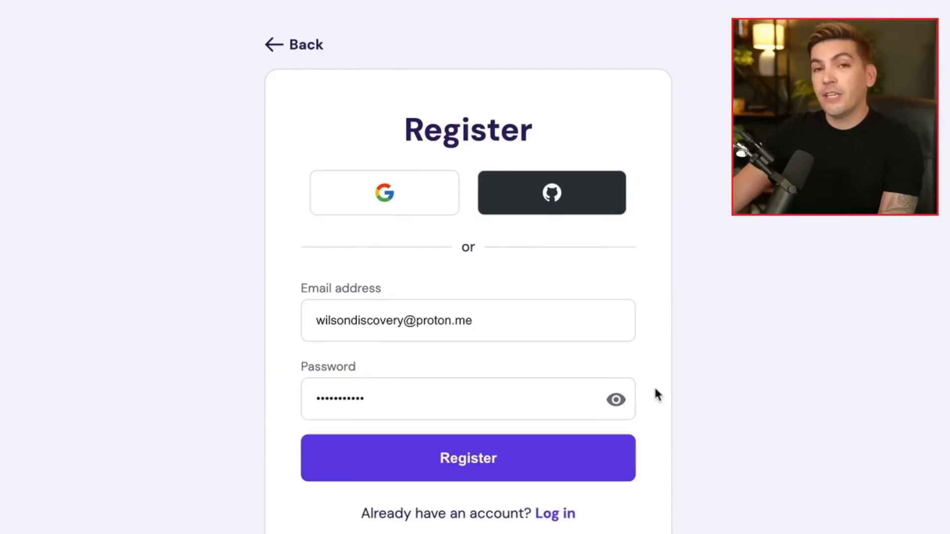
Register the Hostinger account and pay $53.89 for the Business plan by card
left_click(559, 466)
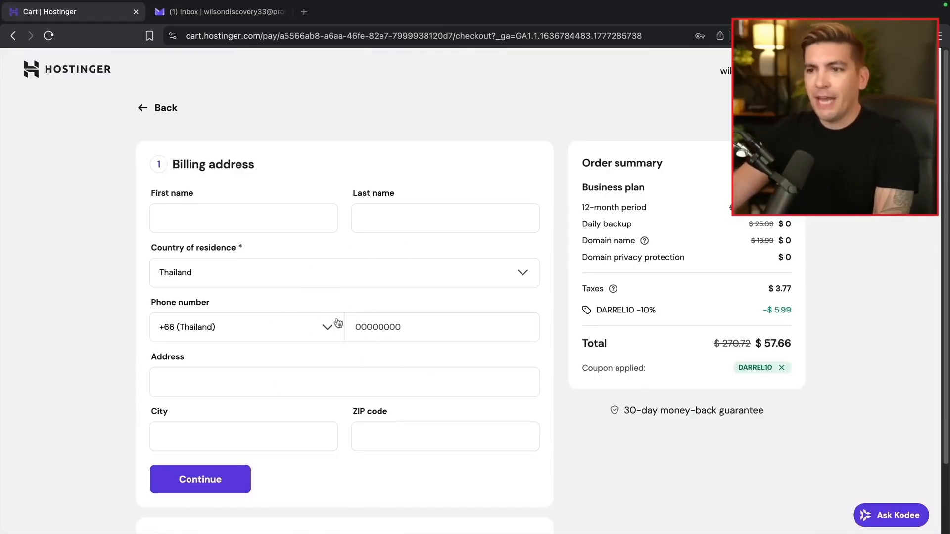
scroll(535, 357, "down", 10)
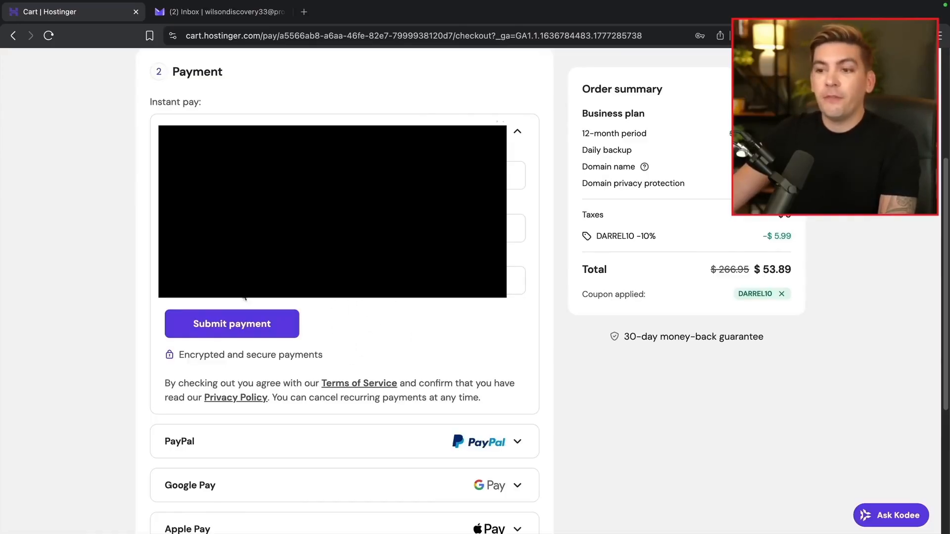
left_click(235, 324)
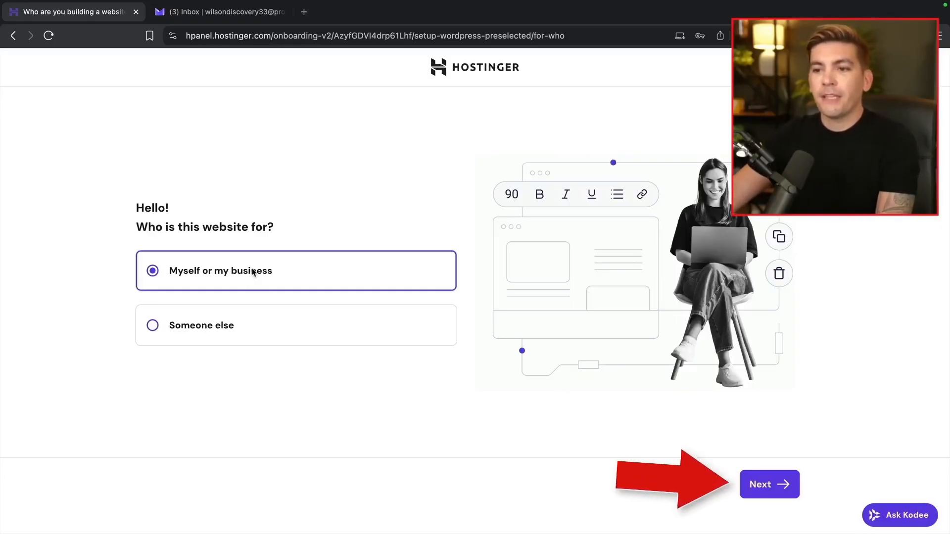
Answer onboarding: website for myself or my business, new website, accept WordPress login details
left_click(757, 486)
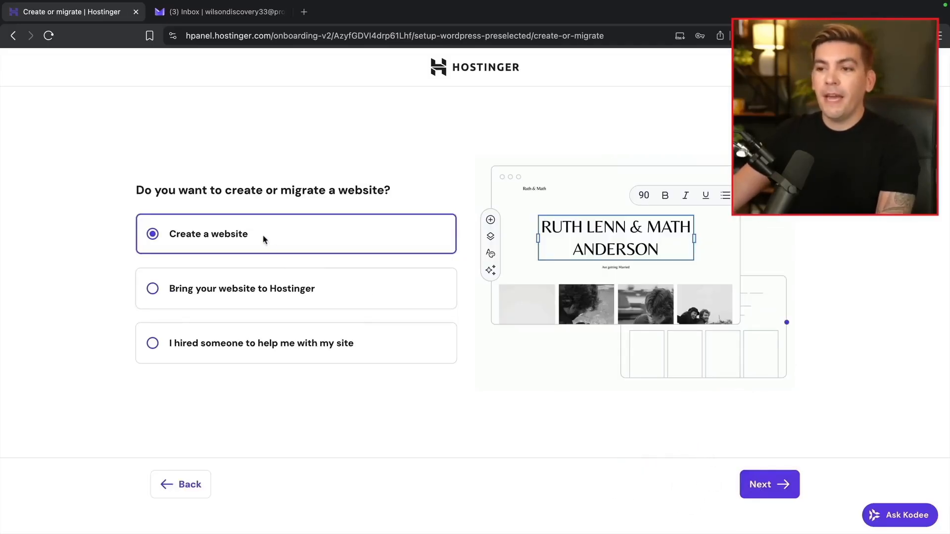
left_click(759, 486)
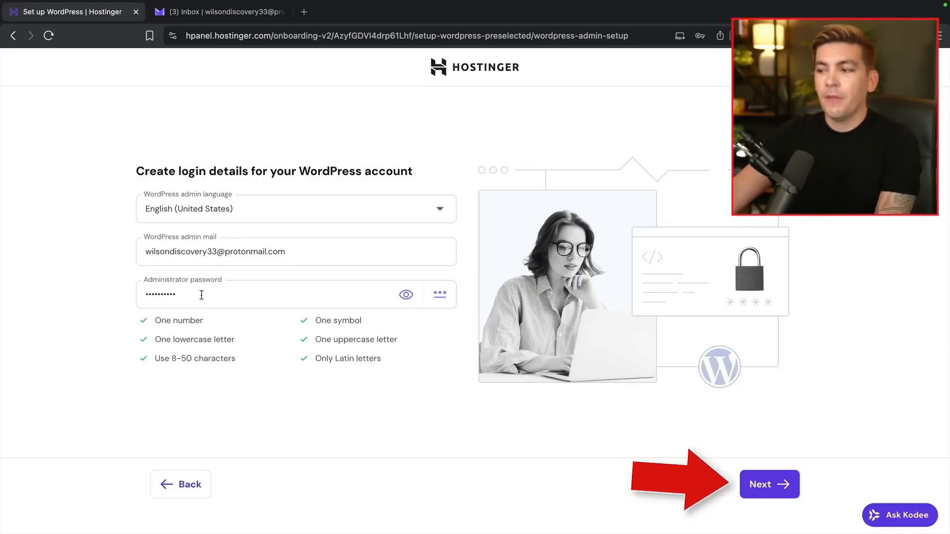
left_click(758, 484)
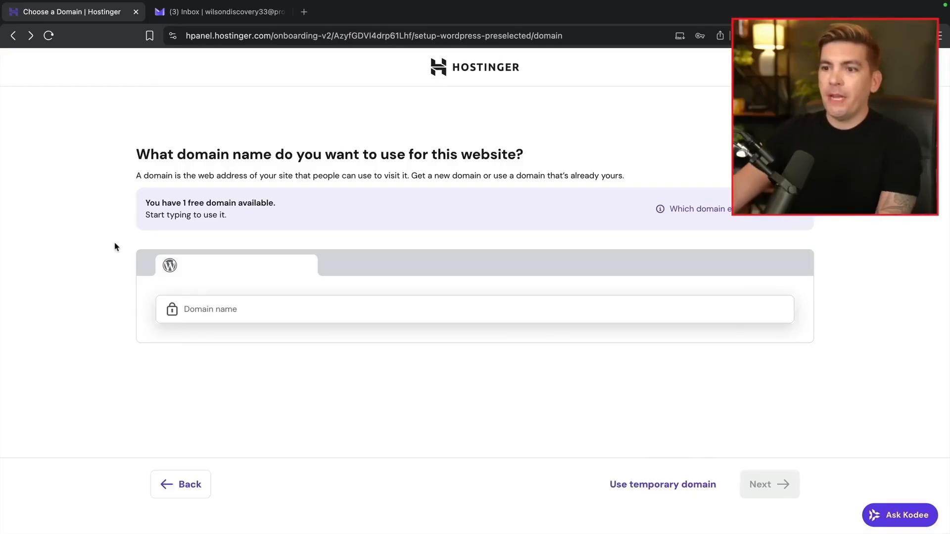
Claim oriontutorial.com as the free domain and register it with the owner details
left_click(196, 308)
type("ori")
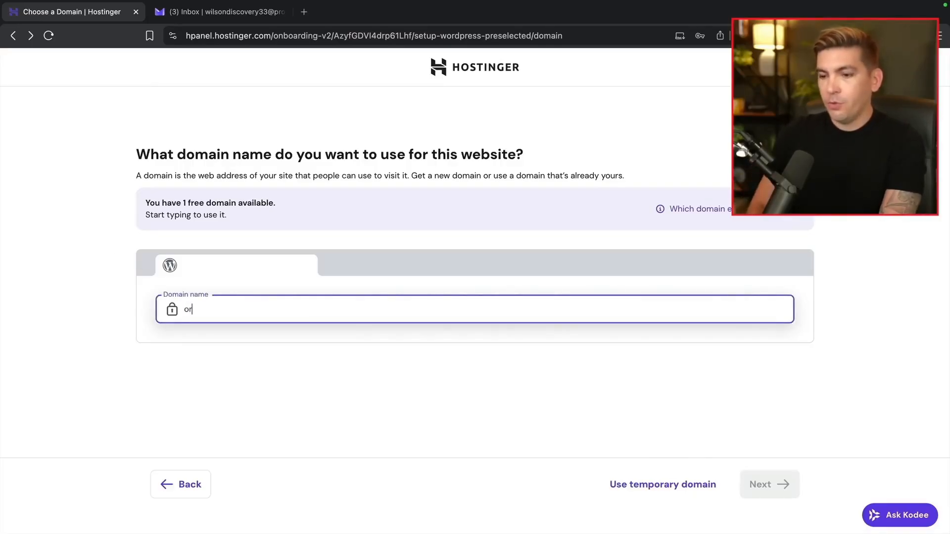
type("ontutoria")
type("l.co")
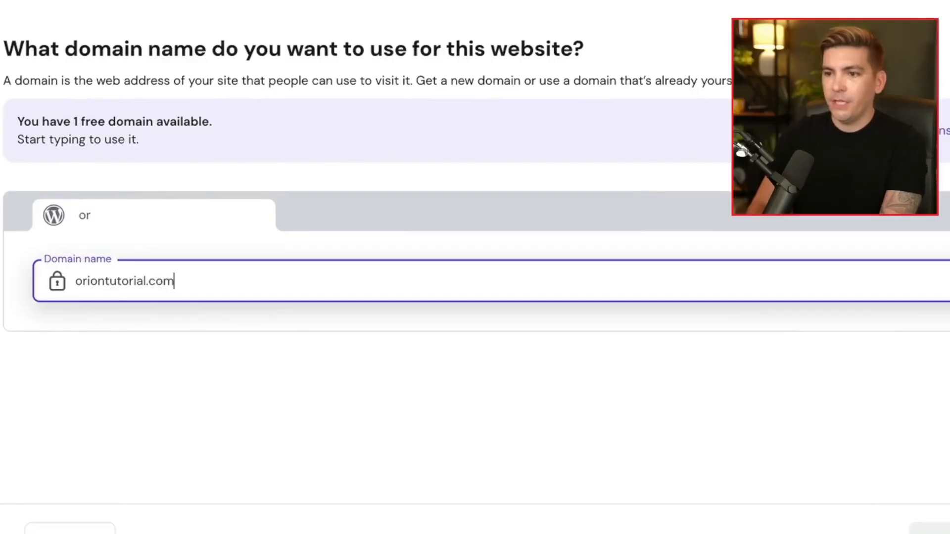
type("m")
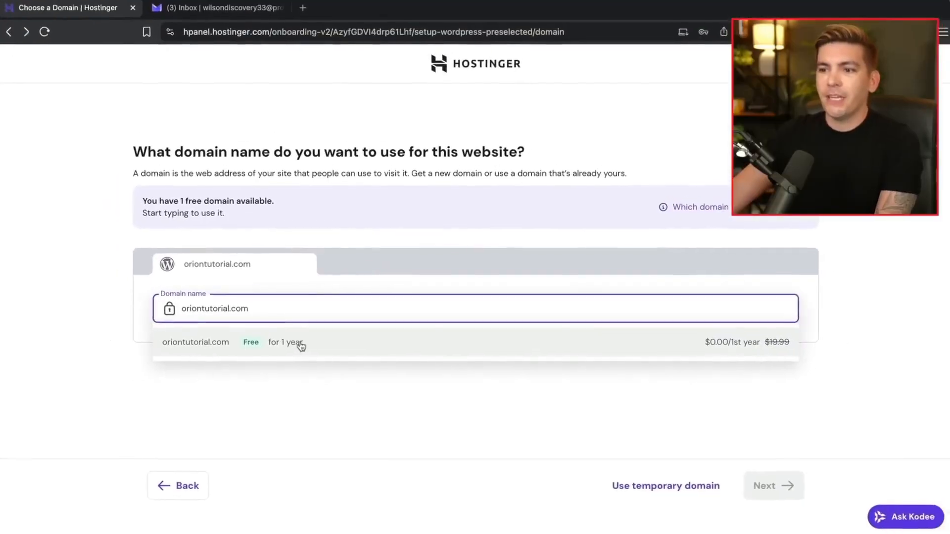
left_click(301, 346)
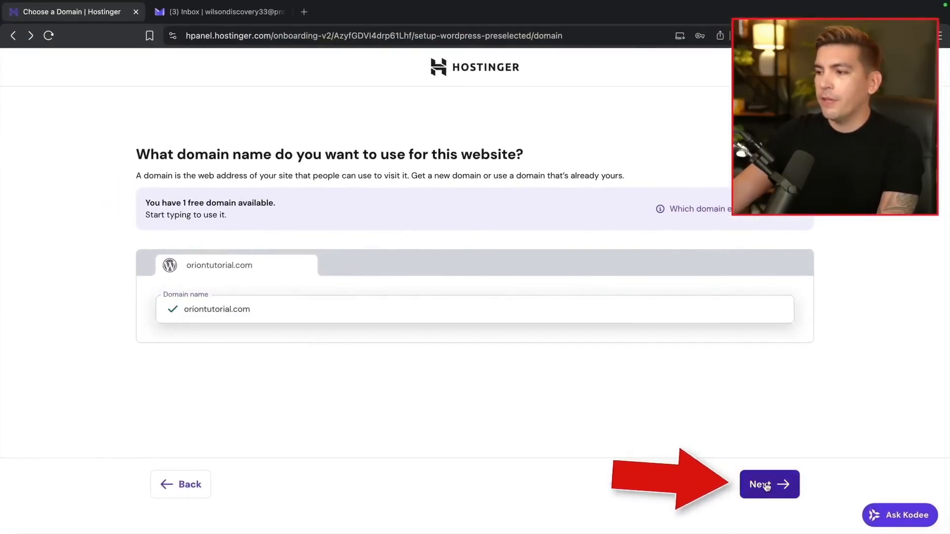
left_click(766, 486)
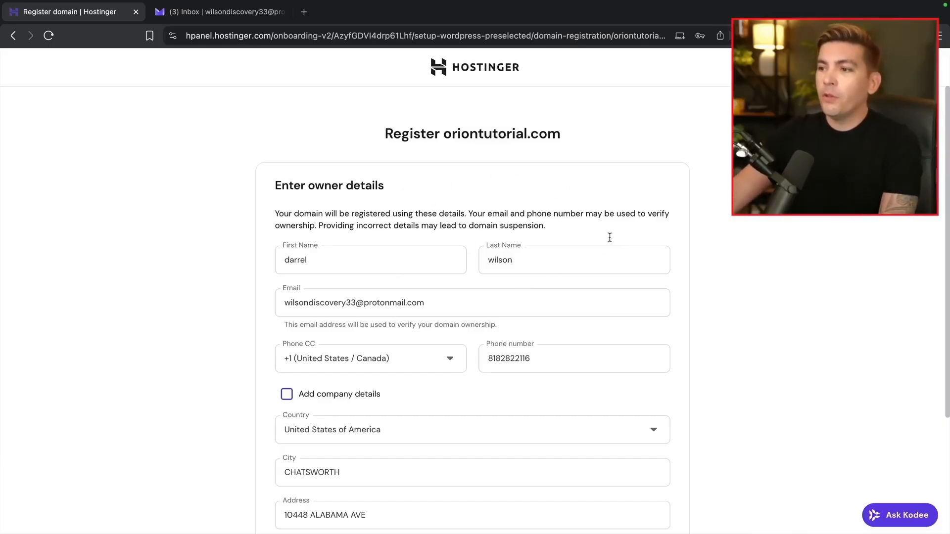
scroll(592, 208, "down", 3)
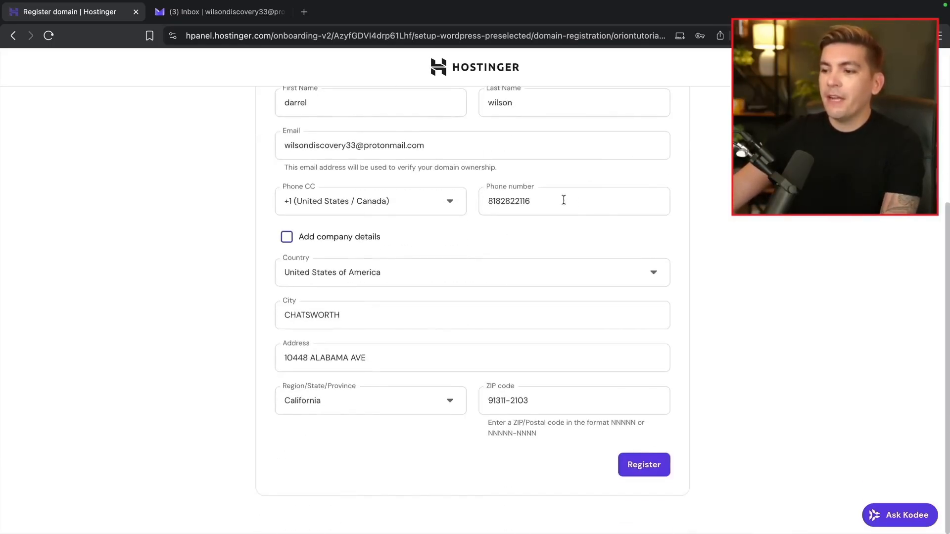
left_click(668, 469)
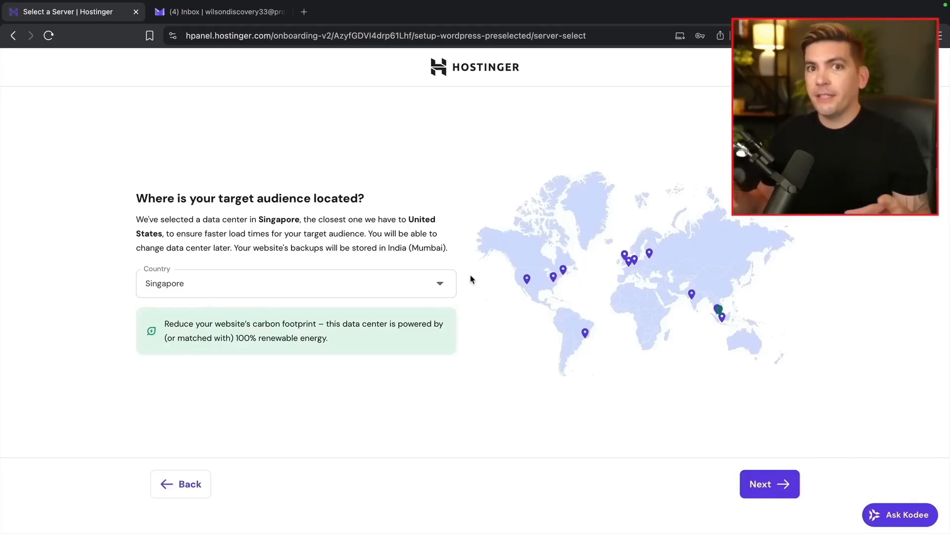
Set the server data center to United States, Arizona and start setup
left_click(435, 286)
scroll(354, 379, "down", 5)
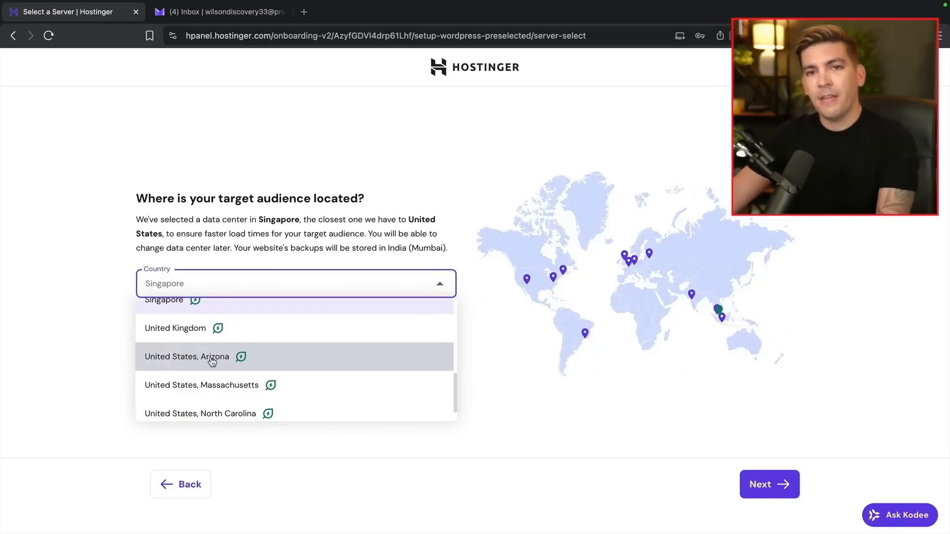
left_click(212, 361)
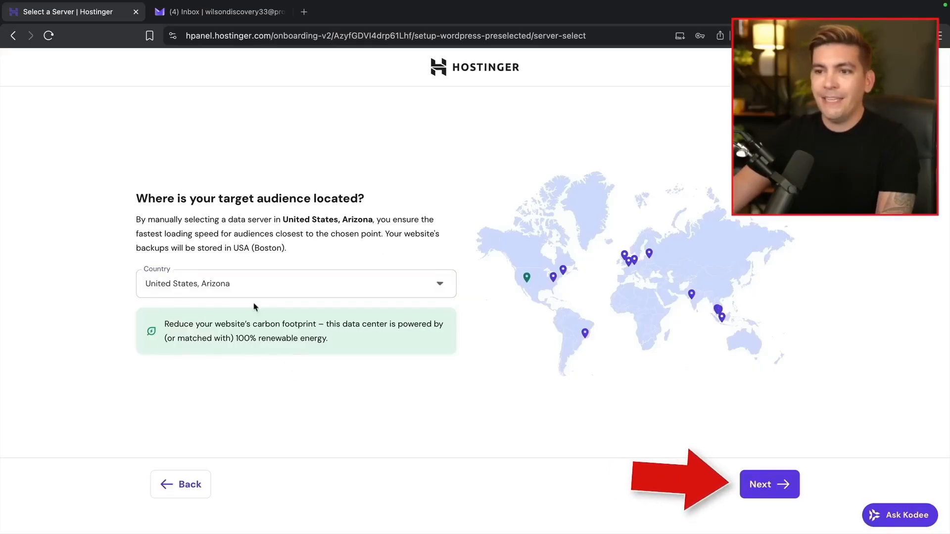
left_click(765, 485)
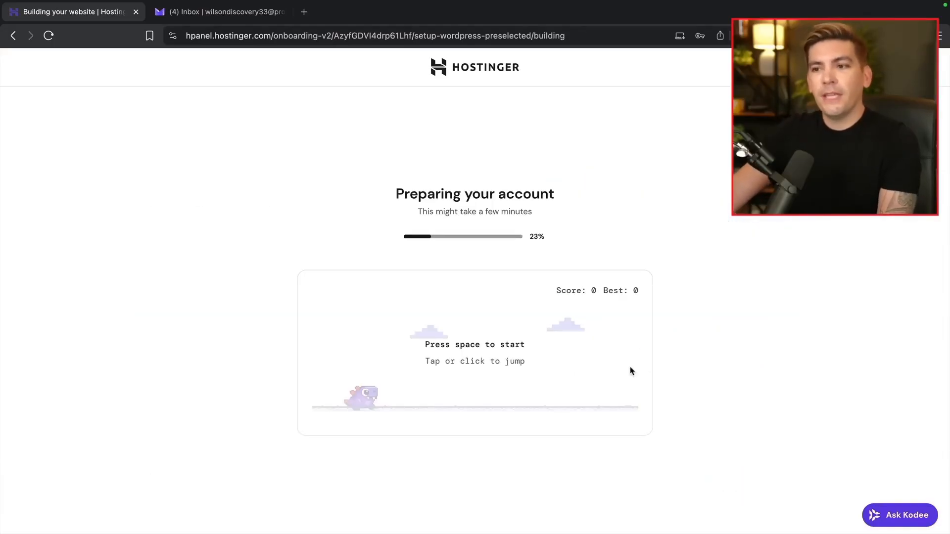
Play the dino game while Hostinger prepares the account
left_click(505, 353)
left_click(499, 378)
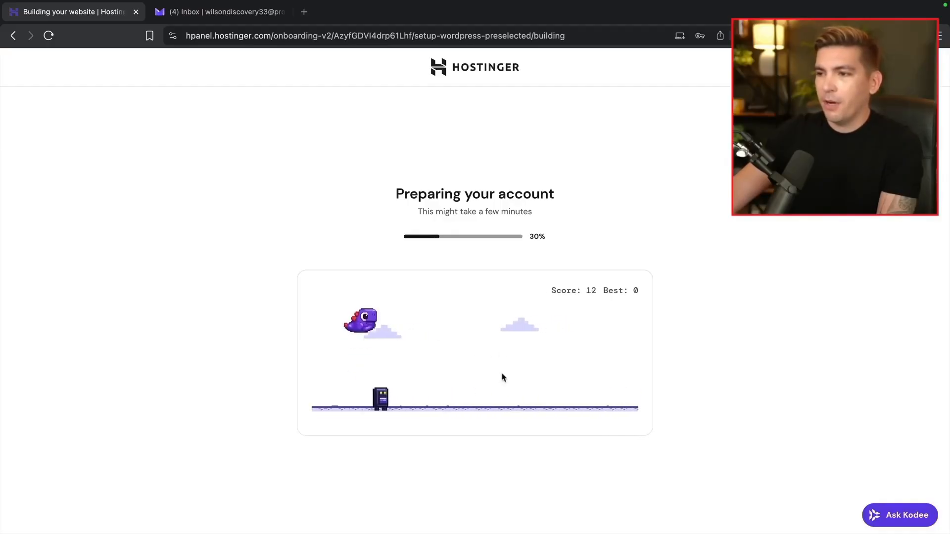
left_click(530, 378)
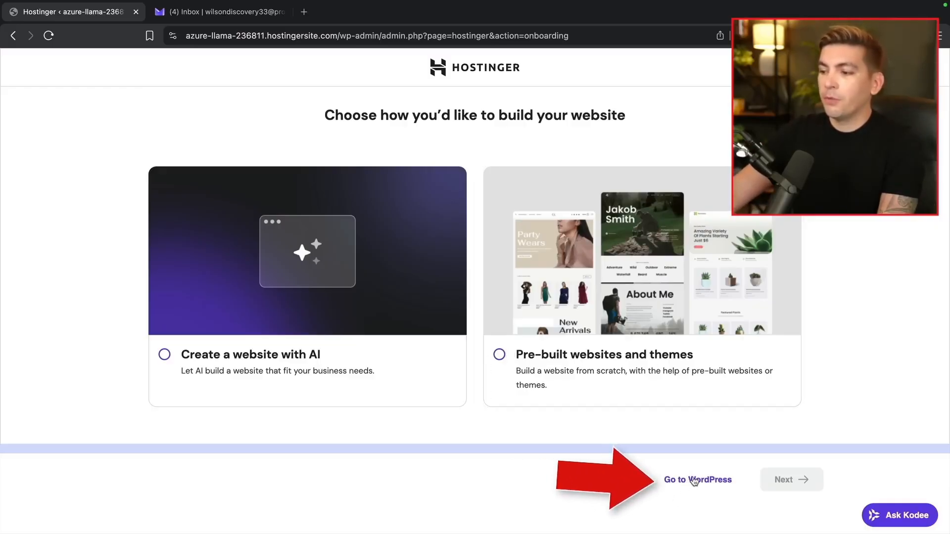
Go to the new site's WordPress admin, select its address, then switch to the Proton Mail inbox
left_click(710, 481)
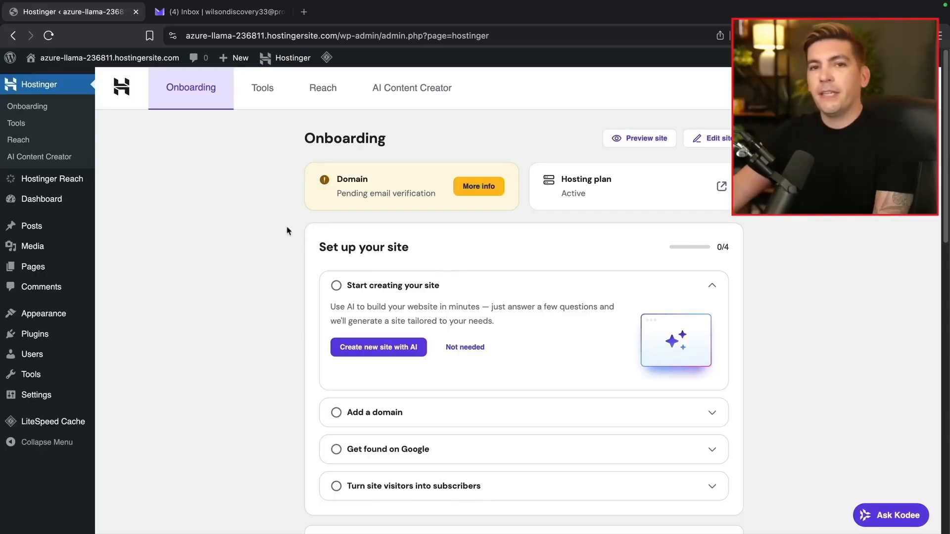
mouse_move(81, 61)
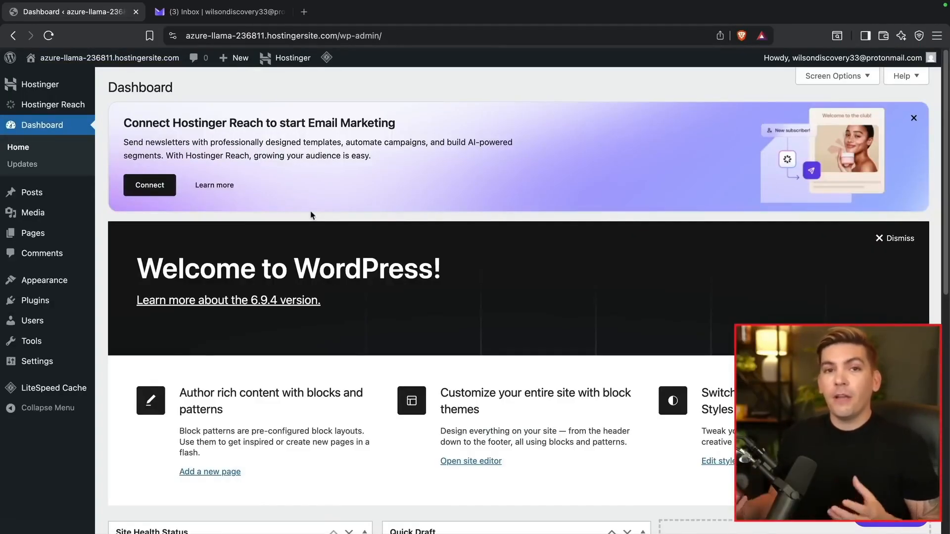
left_click_drag(394, 38, 175, 34)
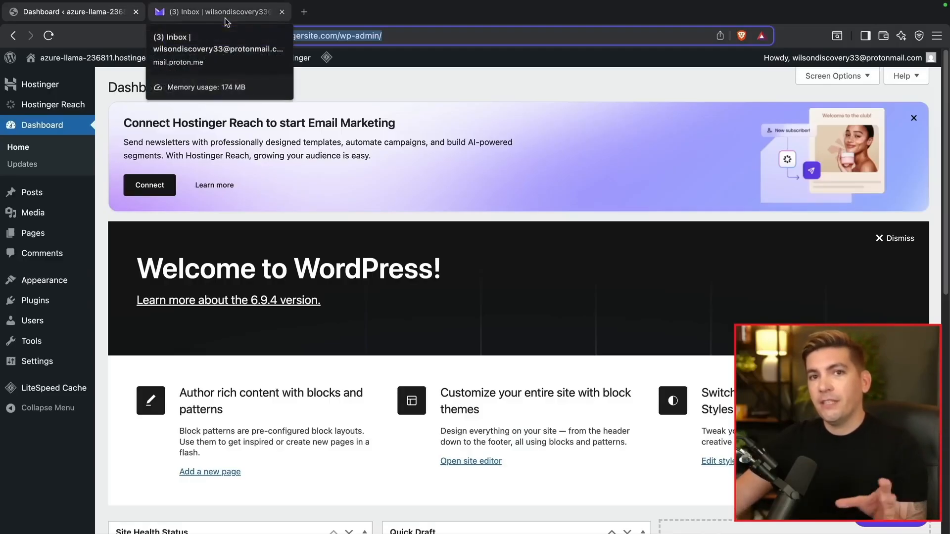
left_click(224, 15)
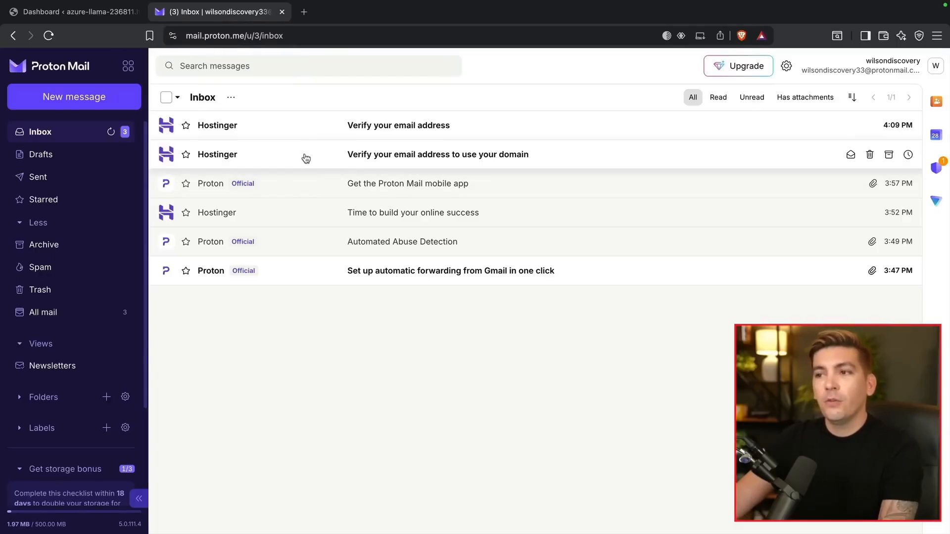
Open Hostinger's first 'Verify your email address' message and verify the email
left_click(411, 130)
scroll(513, 314, "down", 3)
scroll(512, 313, "down", 1)
left_click(540, 415)
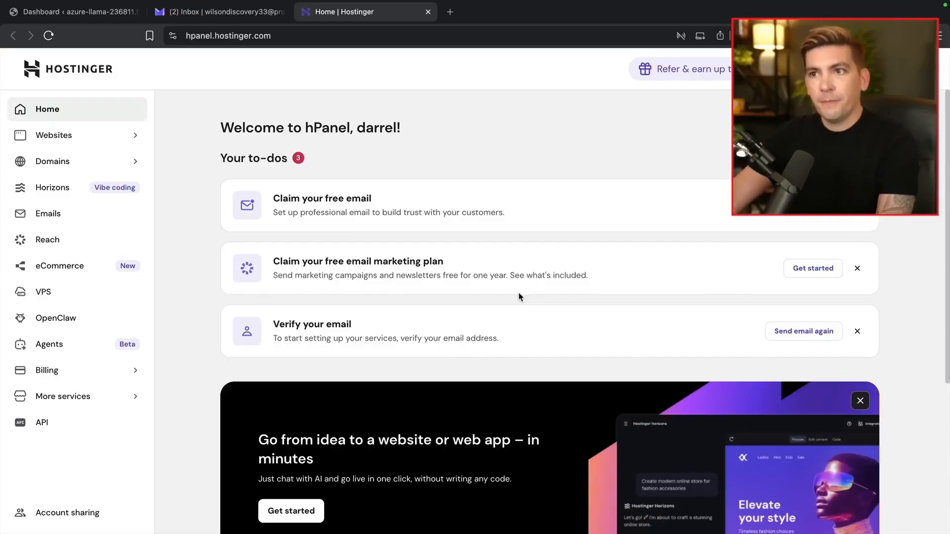
Open Hostinger's domain email verification message and confirm the contact address
left_click(242, 17)
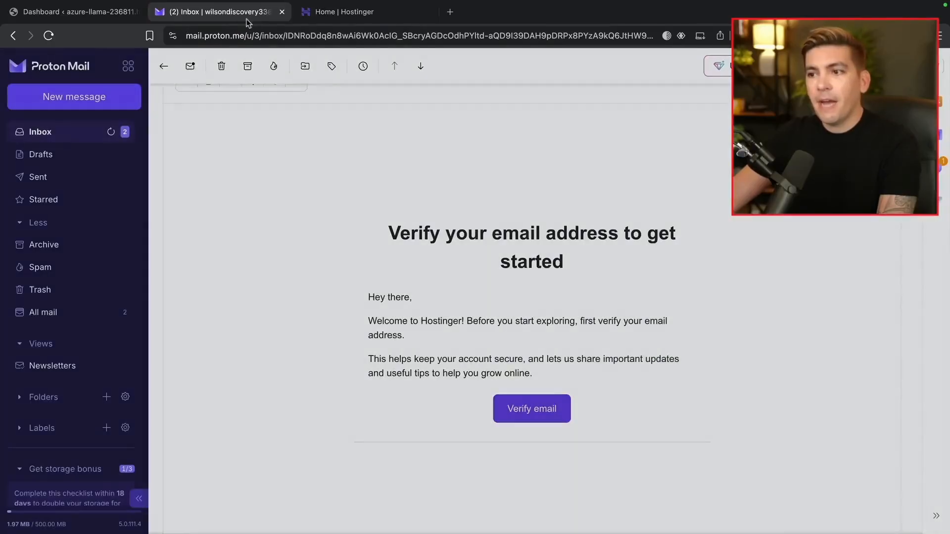
left_click(88, 133)
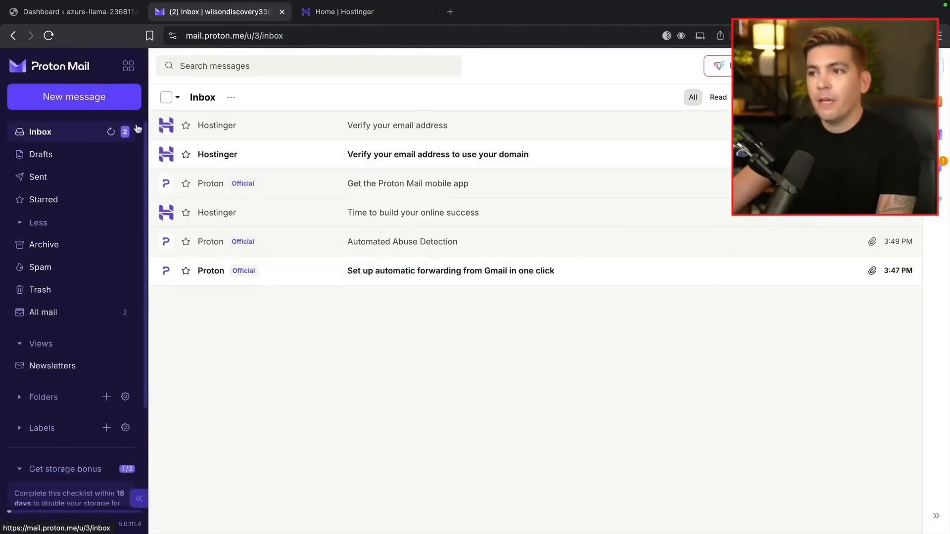
left_click(412, 157)
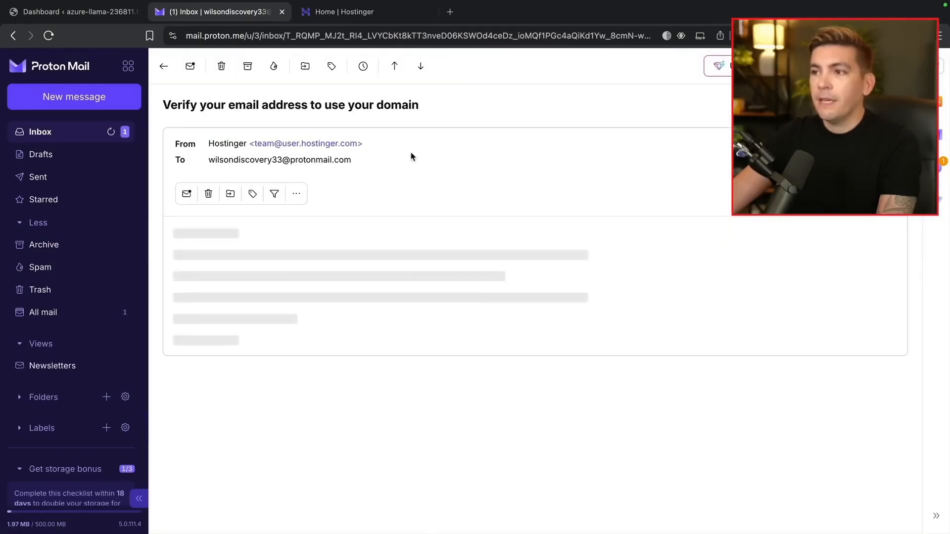
scroll(460, 238, "down", 3)
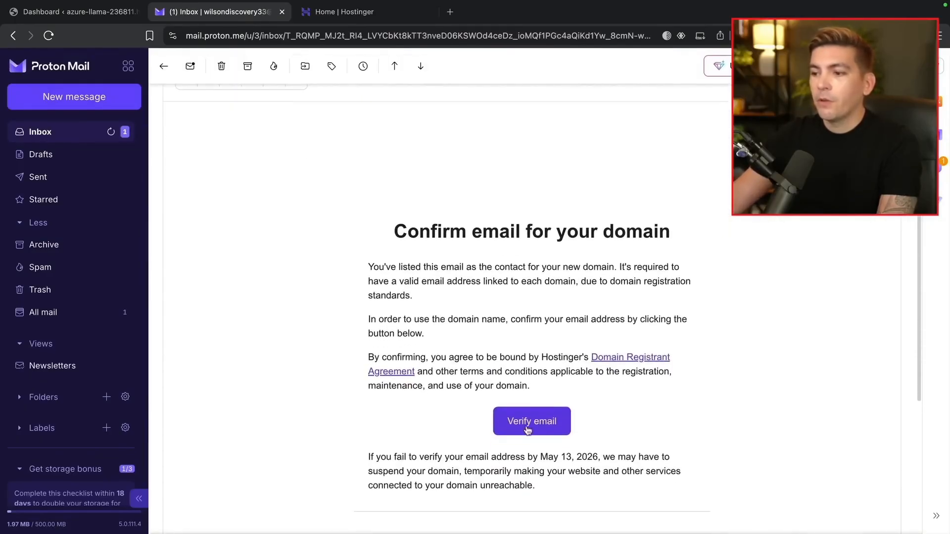
left_click(550, 428)
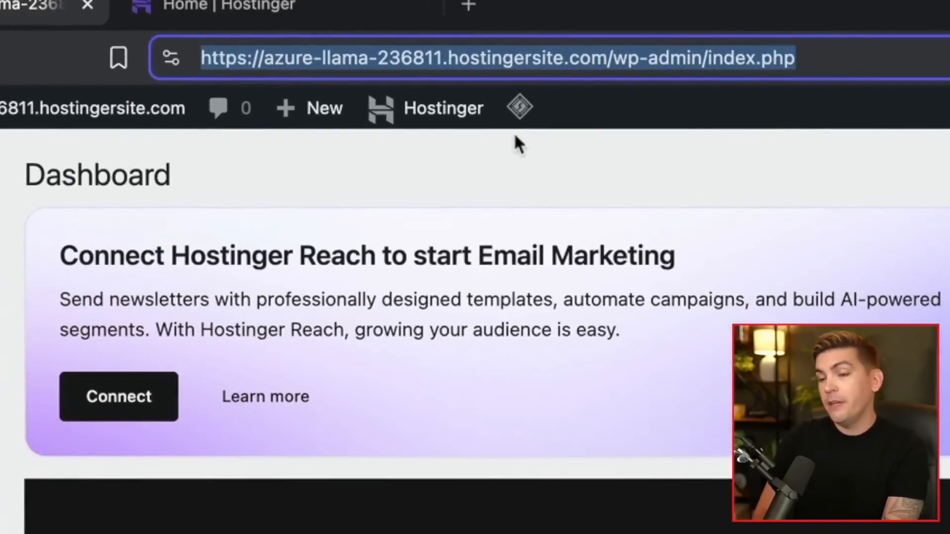
Load oriontutorial.com/wp-admin and visit the site's public front page from the admin bar
type("ori")
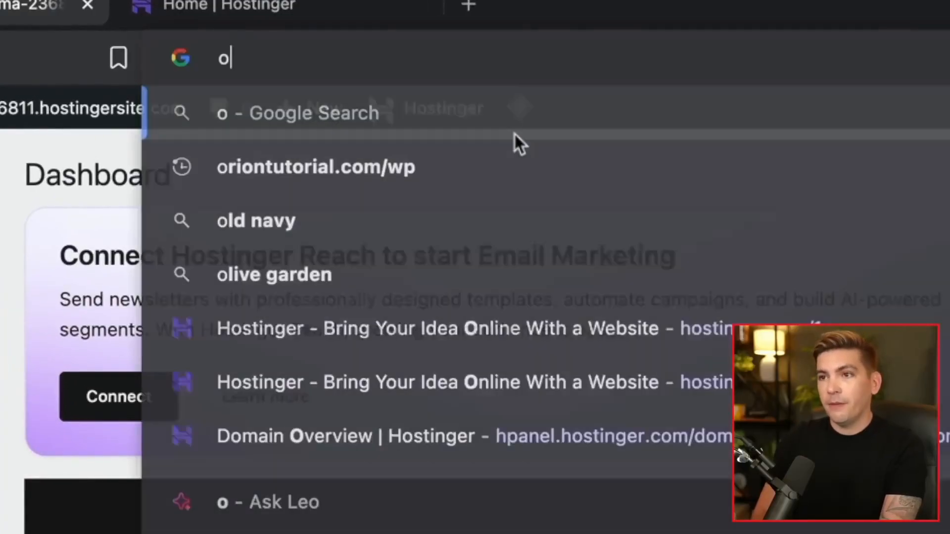
type("ontutoria")
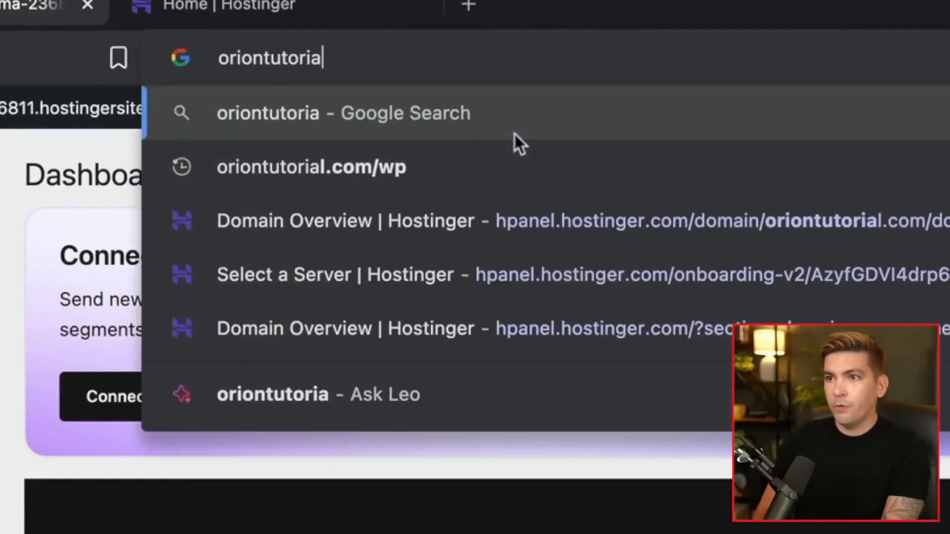
type("l.com")
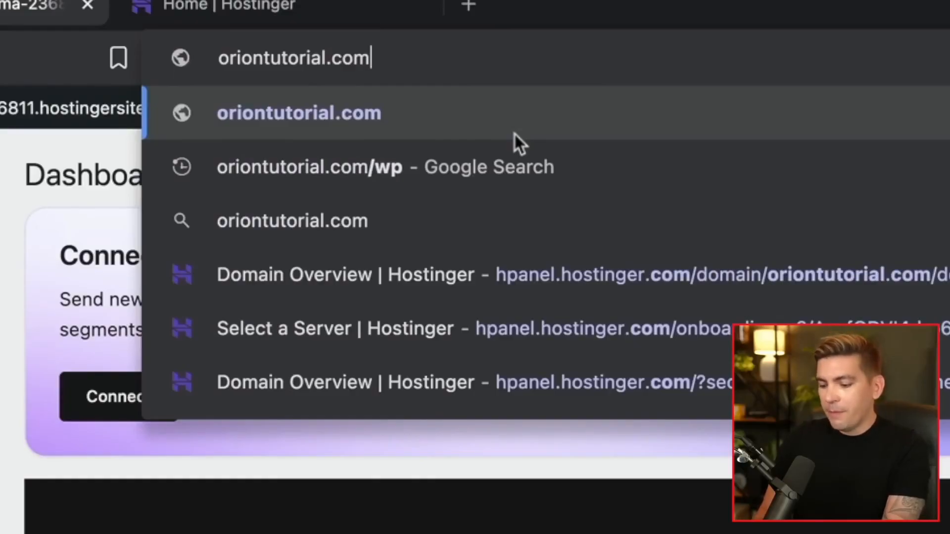
type("/wp-adm")
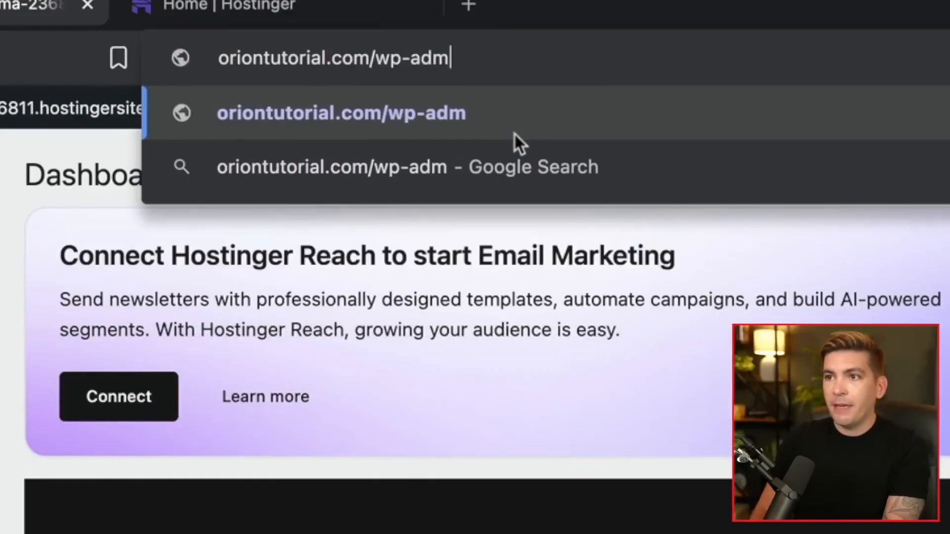
type("in")
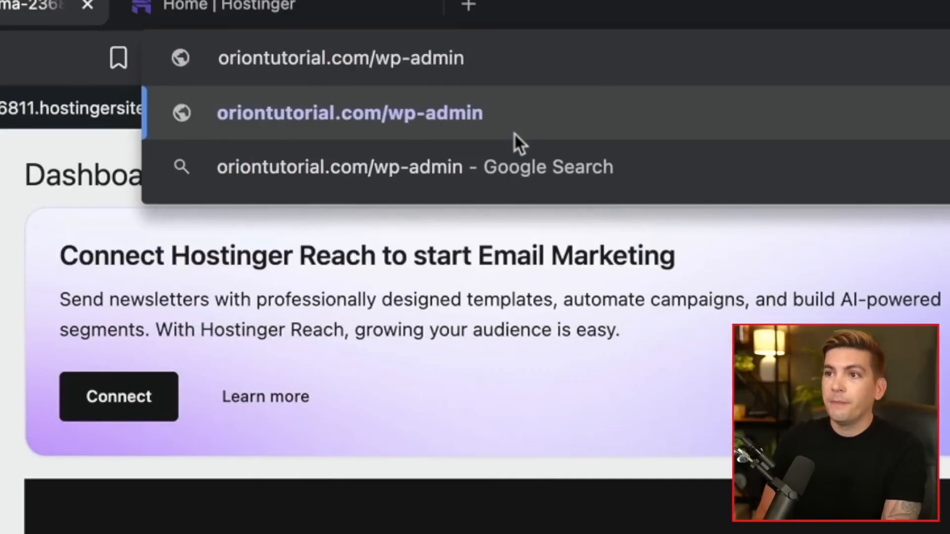
key("Return")
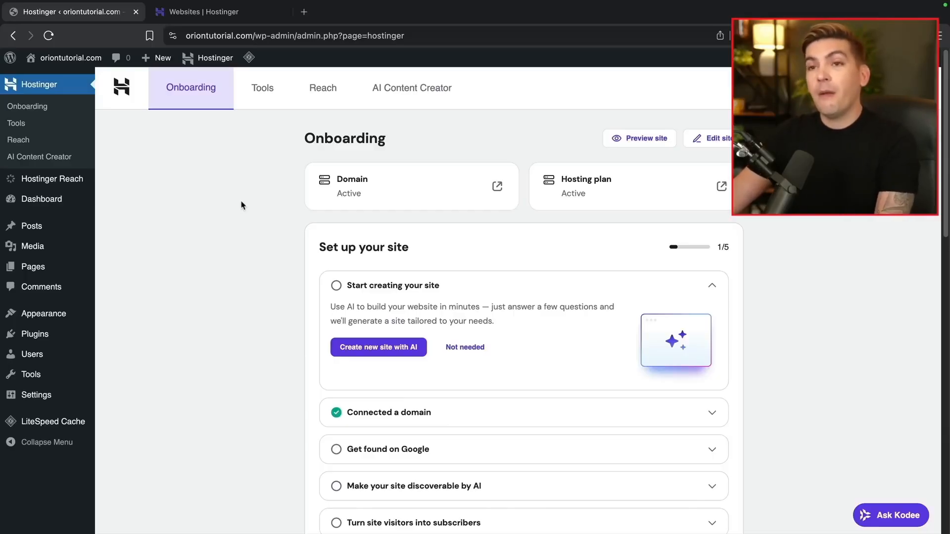
mouse_move(74, 65)
left_click(56, 80)
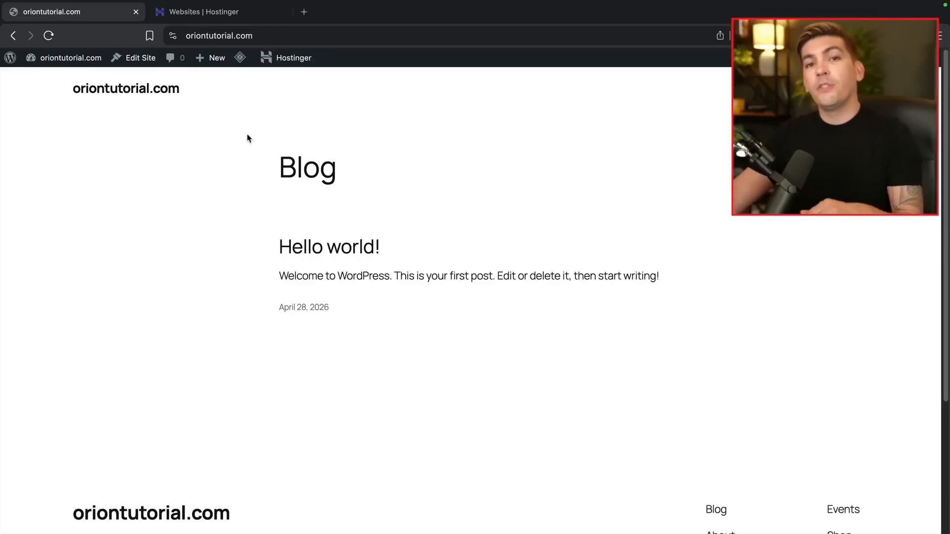
Open WP Admin for oriontutorial.com from hPanel's Websites list
left_click(222, 19)
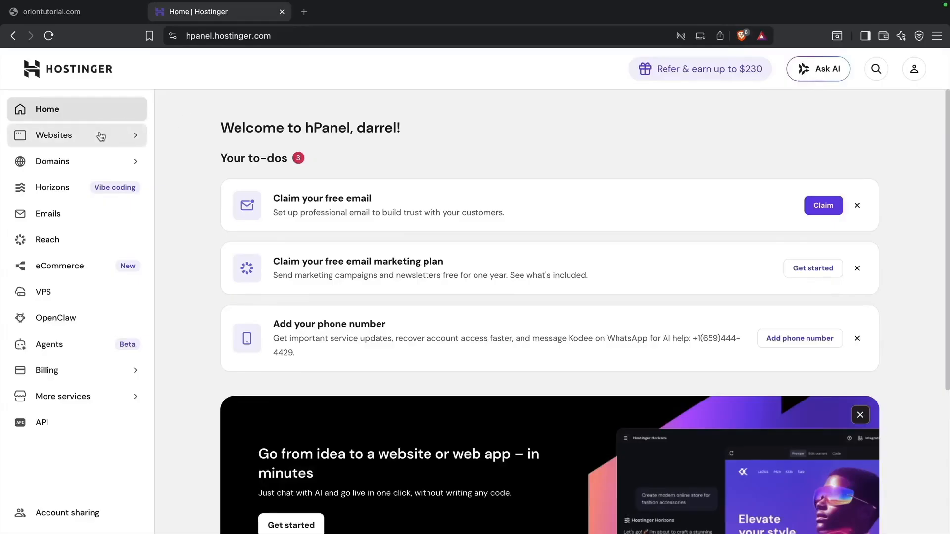
left_click(98, 136)
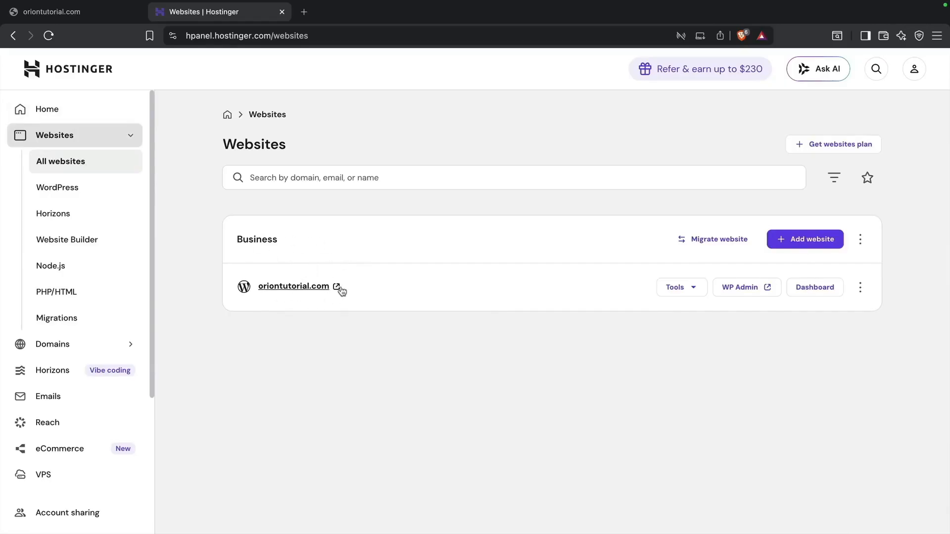
left_click(729, 295)
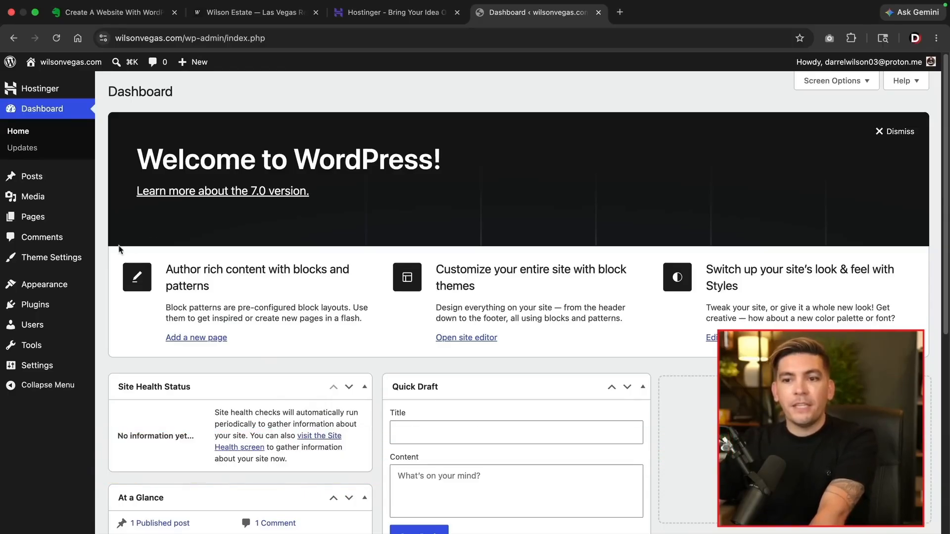
Install and activate the Astra theme, then dismiss its welcome panel
mouse_move(62, 285)
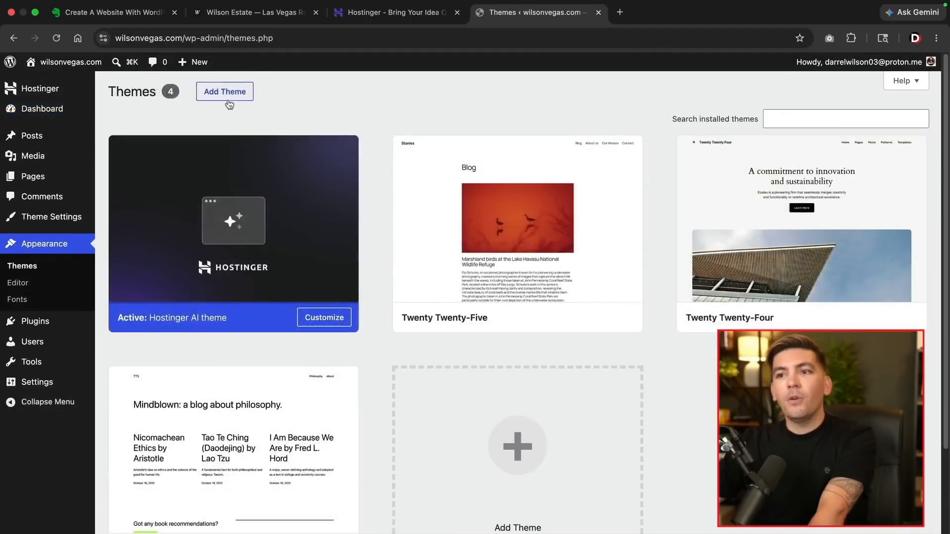
left_click(242, 94)
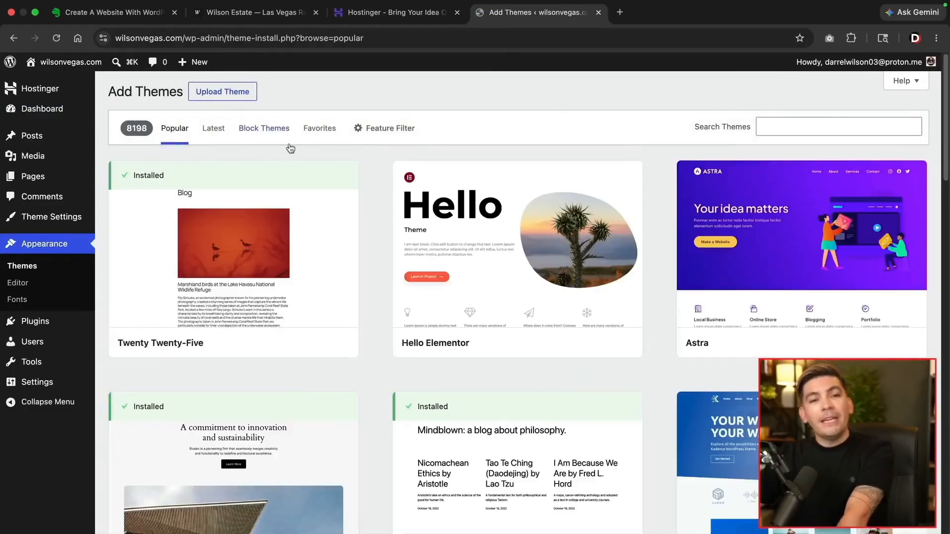
mouse_move(452, 216)
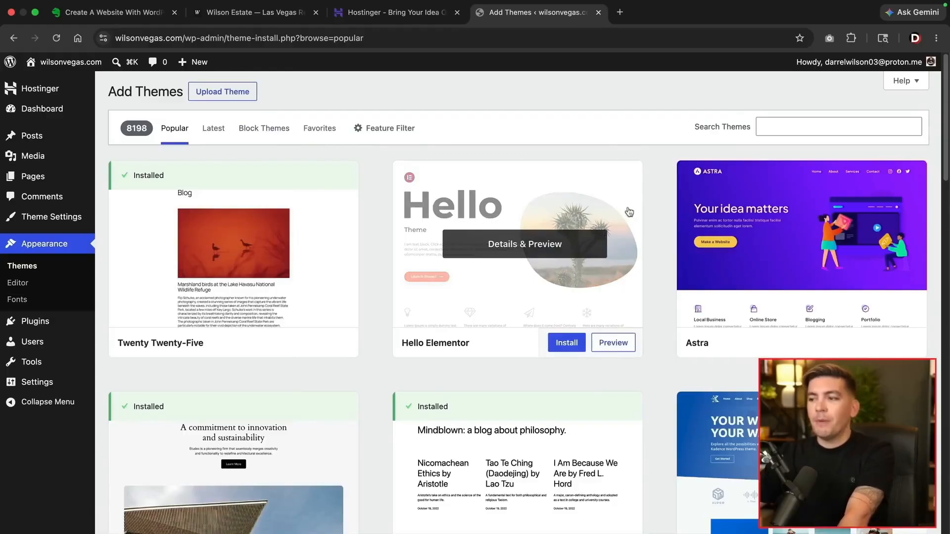
mouse_move(785, 333)
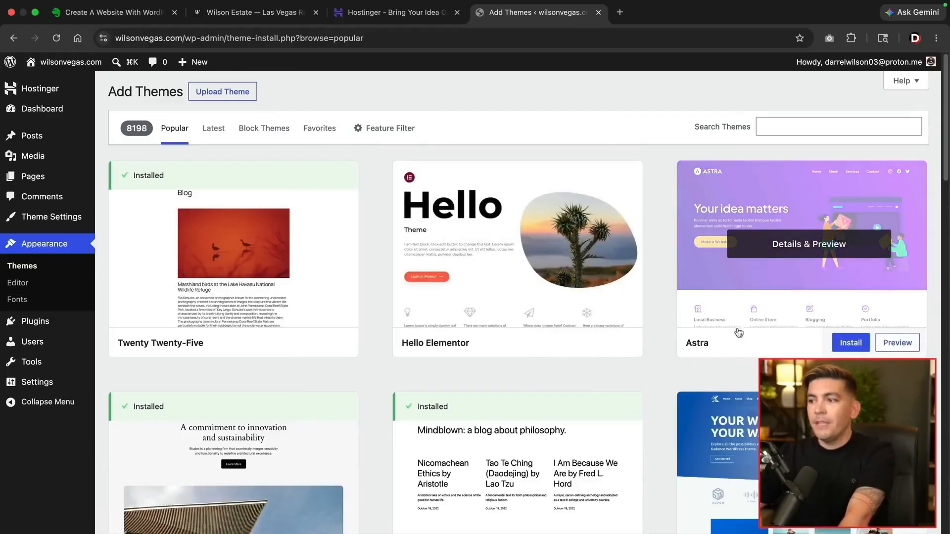
left_click(852, 344)
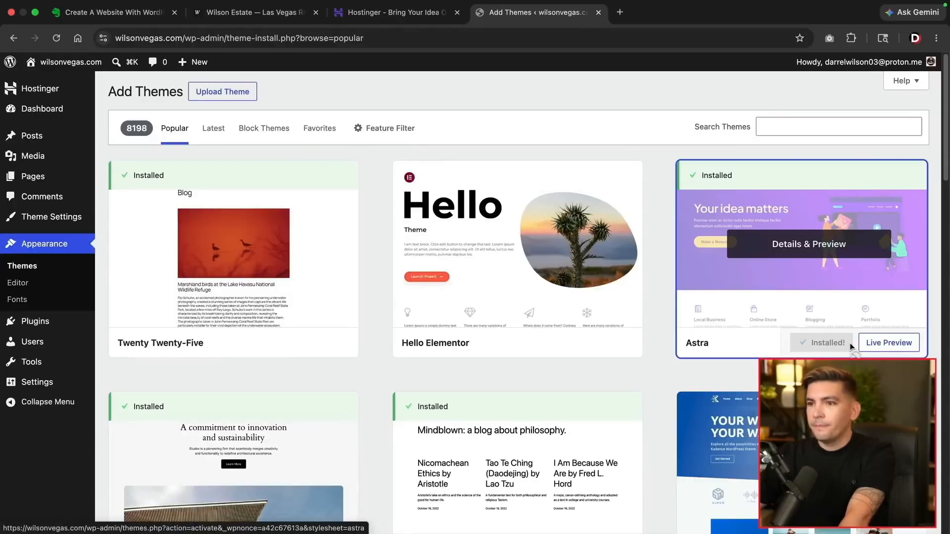
left_click(835, 348)
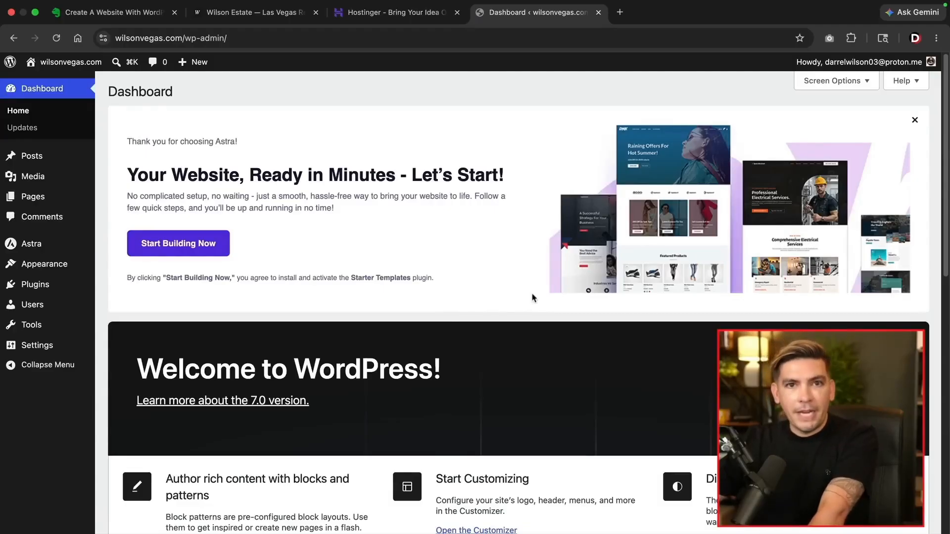
left_click(914, 123)
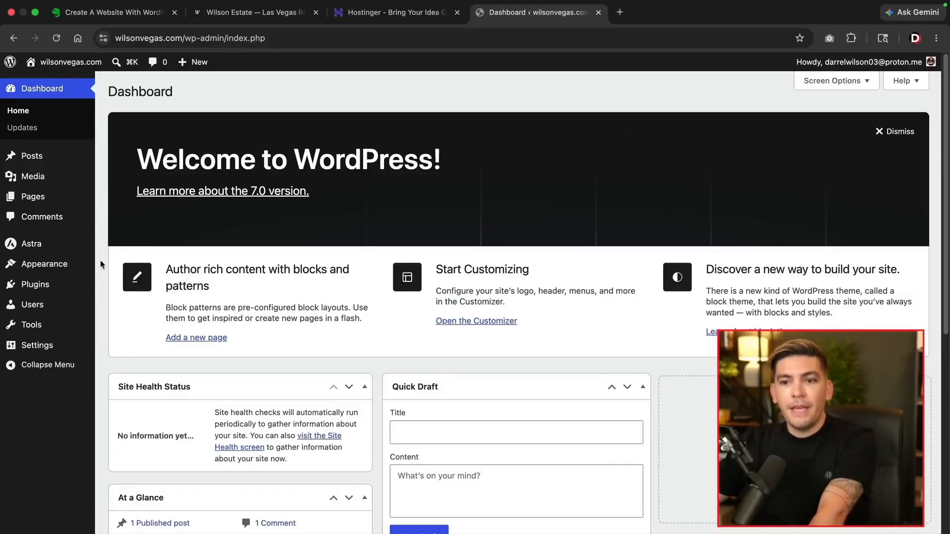
Install and activate Elementor Website Builder from the plugin directory, dismissing its editor notice
mouse_move(55, 291)
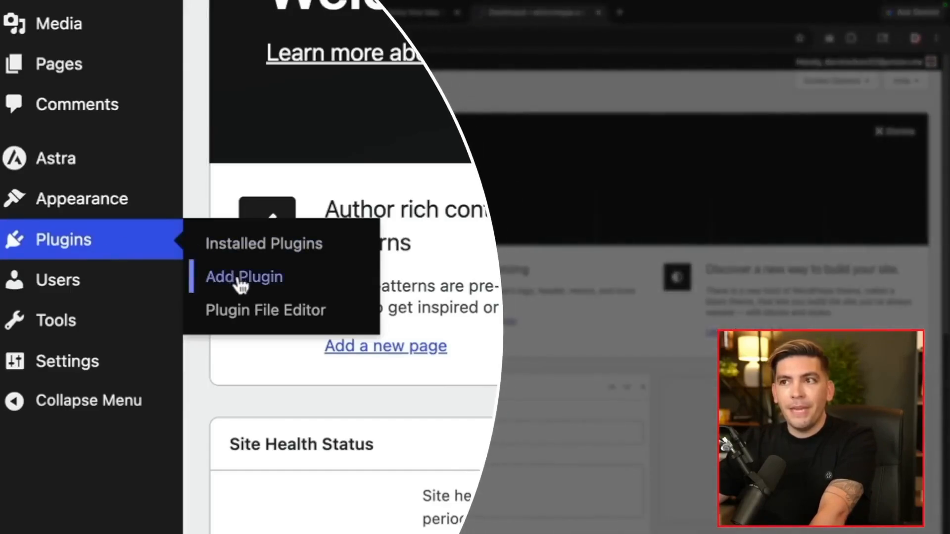
left_click(240, 280)
left_click(735, 143)
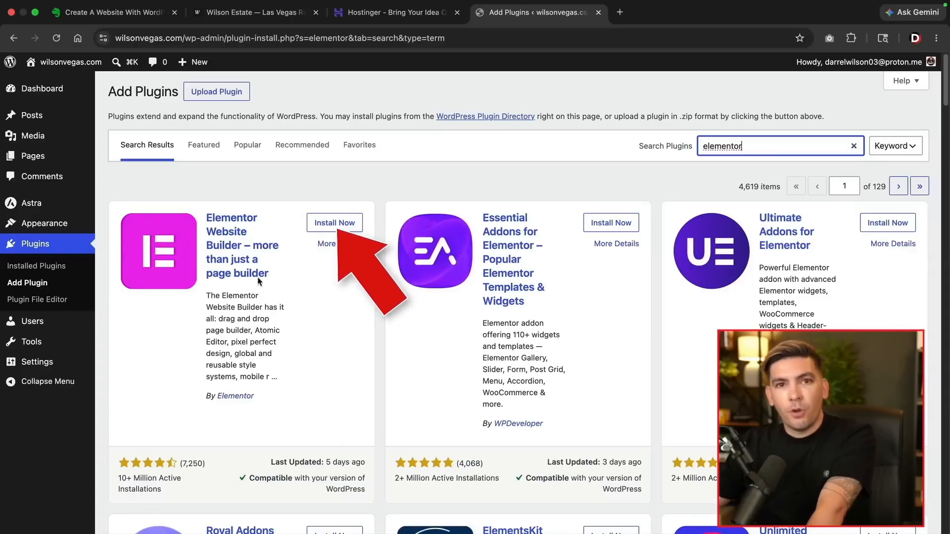
left_click(342, 224)
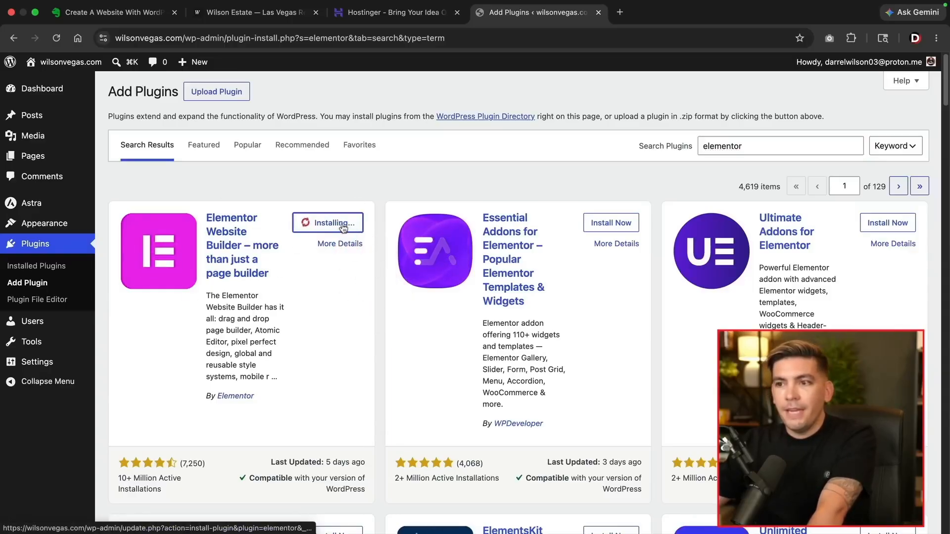
left_click(341, 223)
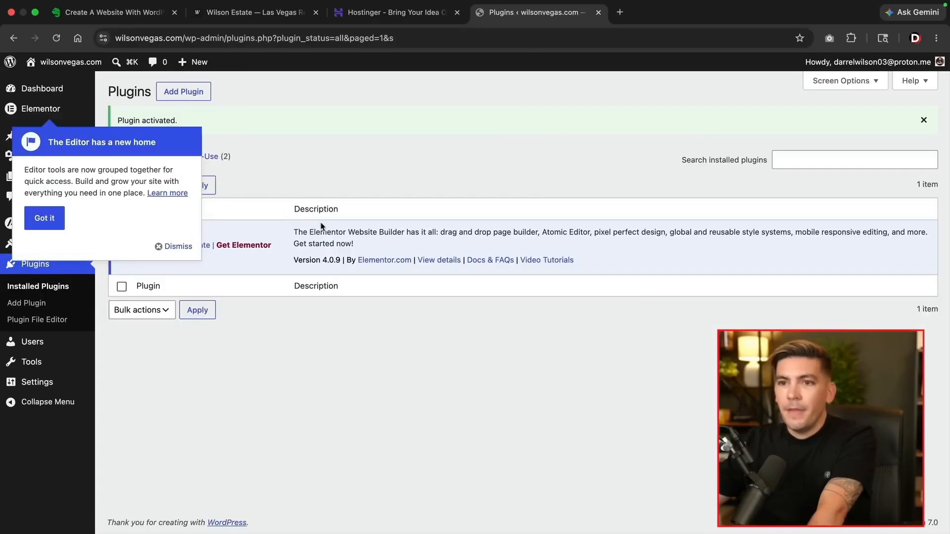
left_click(177, 247)
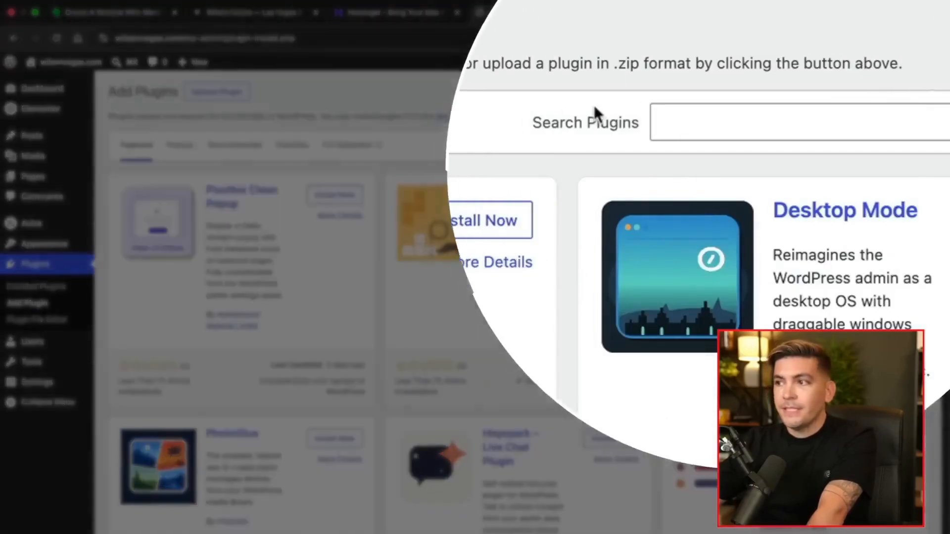
Search the plugin directory and install WPForms Lite
left_click(778, 144)
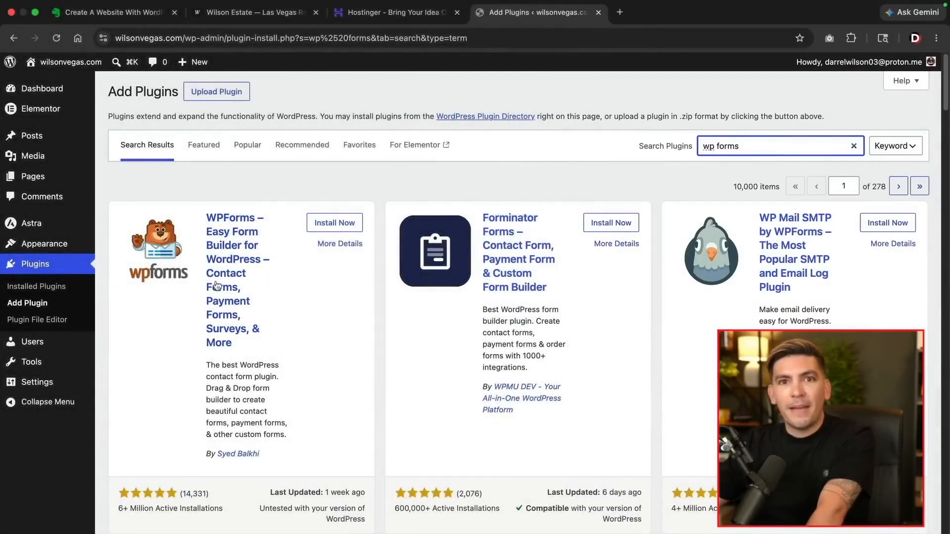
left_click(329, 226)
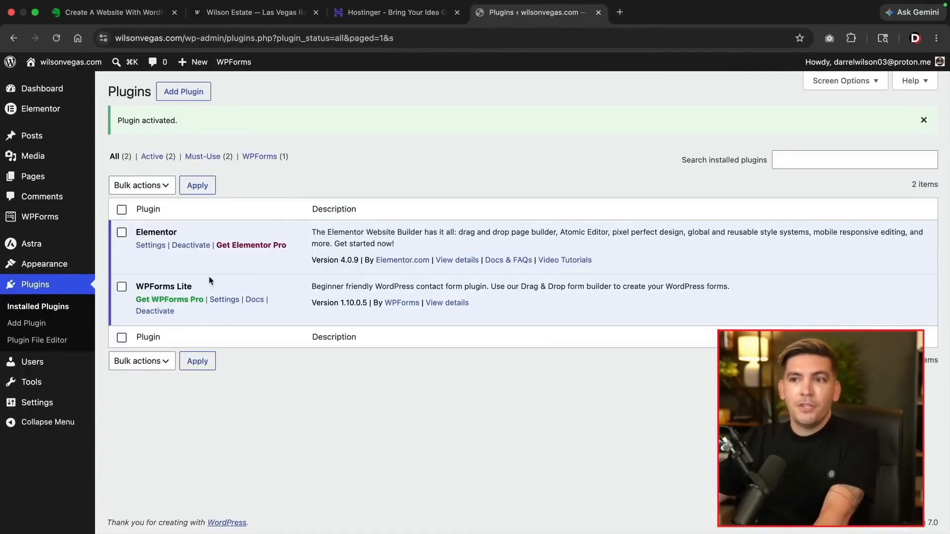
left_click(184, 92)
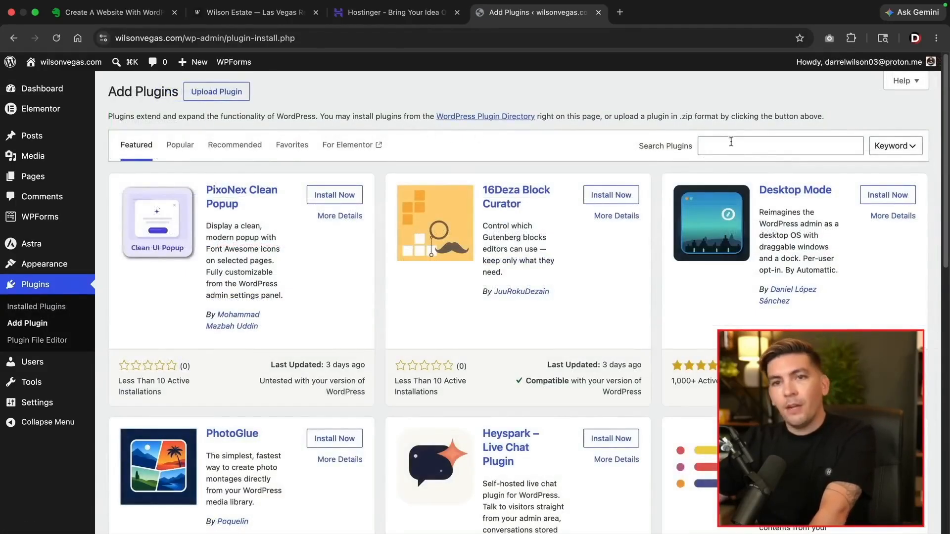
Install Xpro Theme Builder for Elementor plus its required Xpro Elementor Addons, activating both
left_click(730, 142)
type("cx")
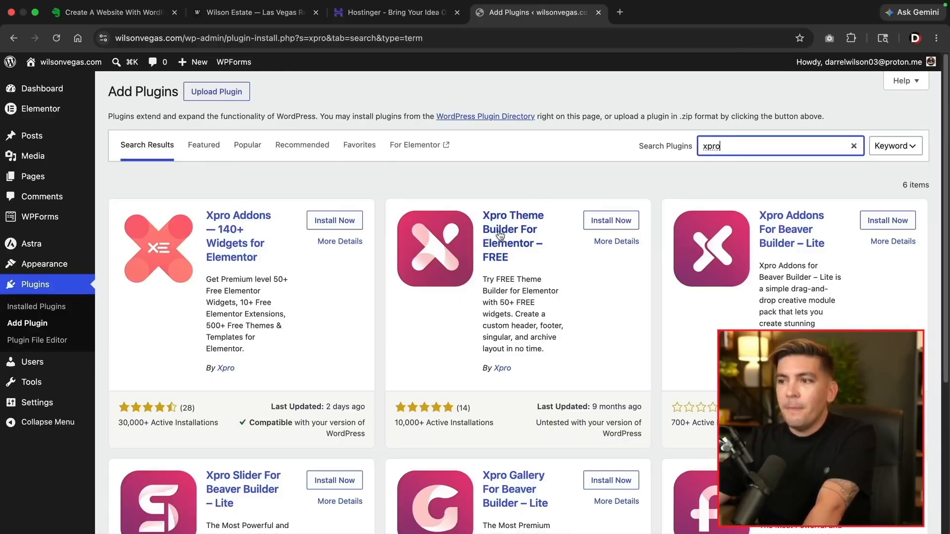
left_click(500, 235)
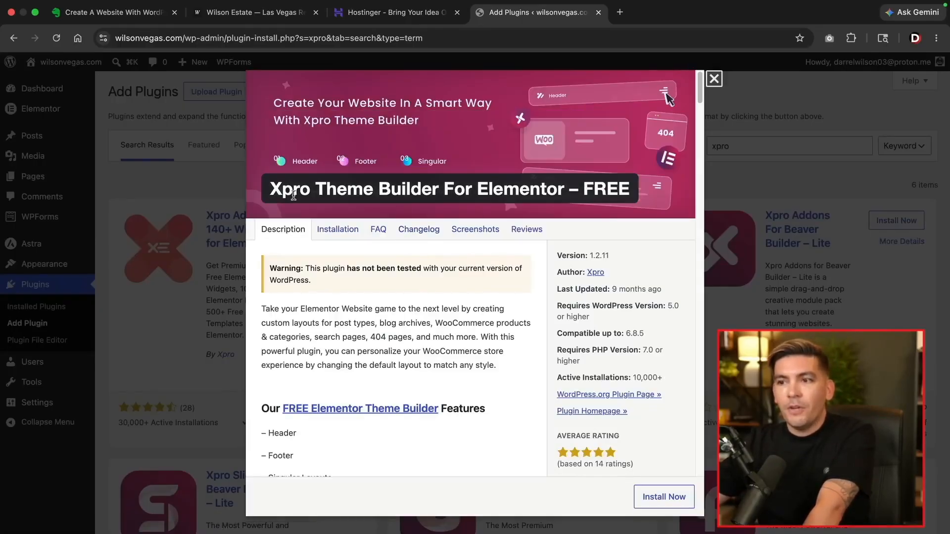
left_click(713, 79)
left_click(609, 223)
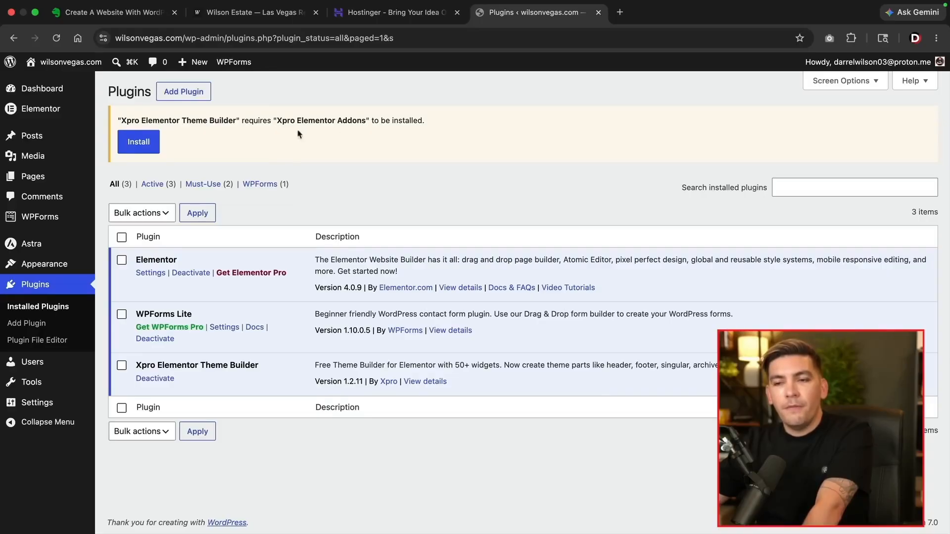
left_click(143, 147)
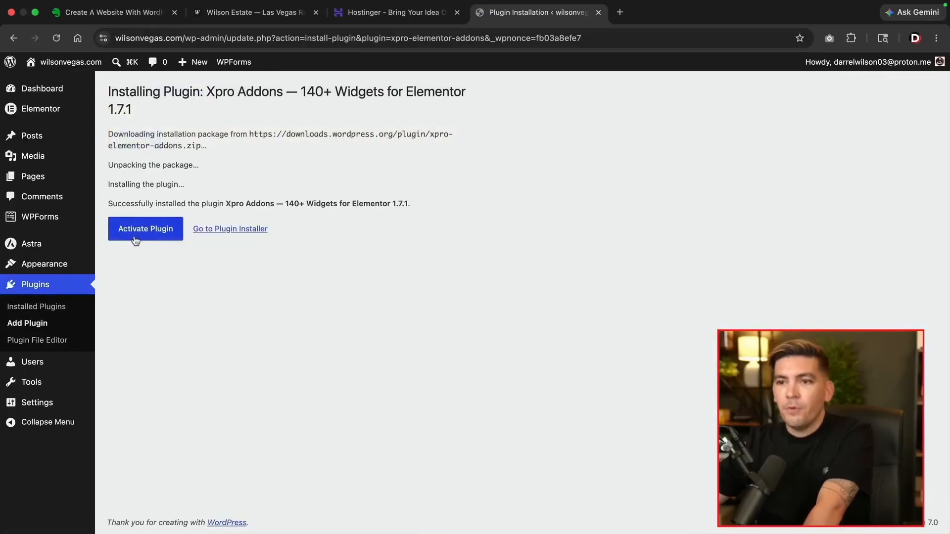
left_click(143, 233)
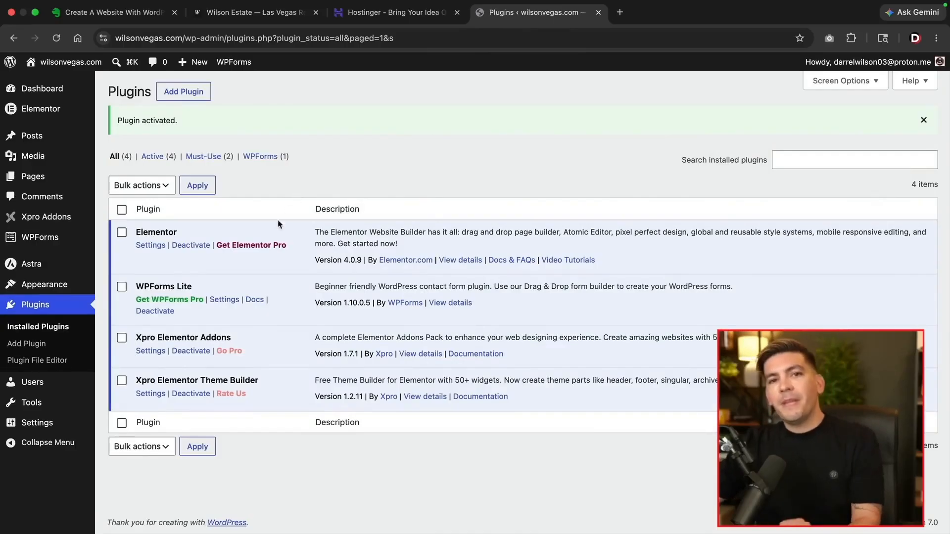
left_click_drag(139, 338, 249, 341)
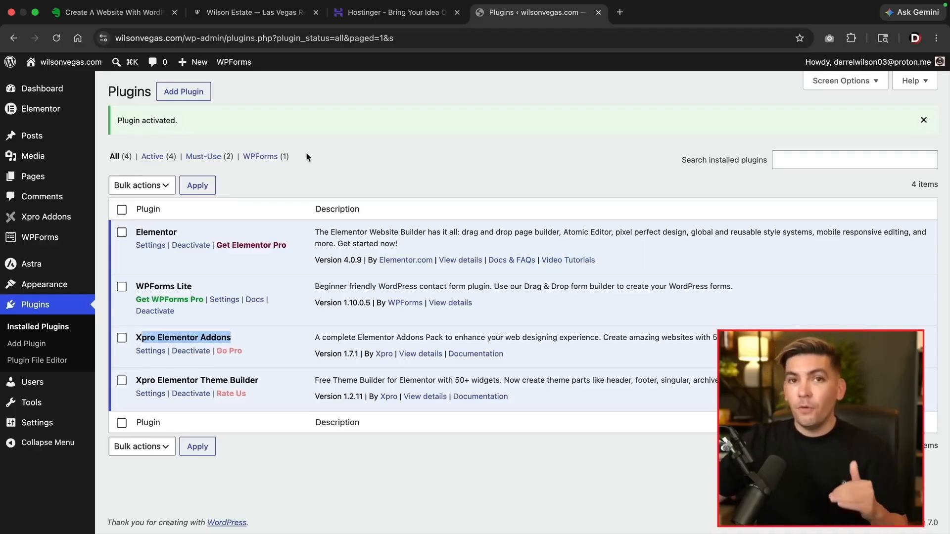
Compare the local Wilson Estate page with the WordPress plugins list by switching tabs
left_click(242, 13)
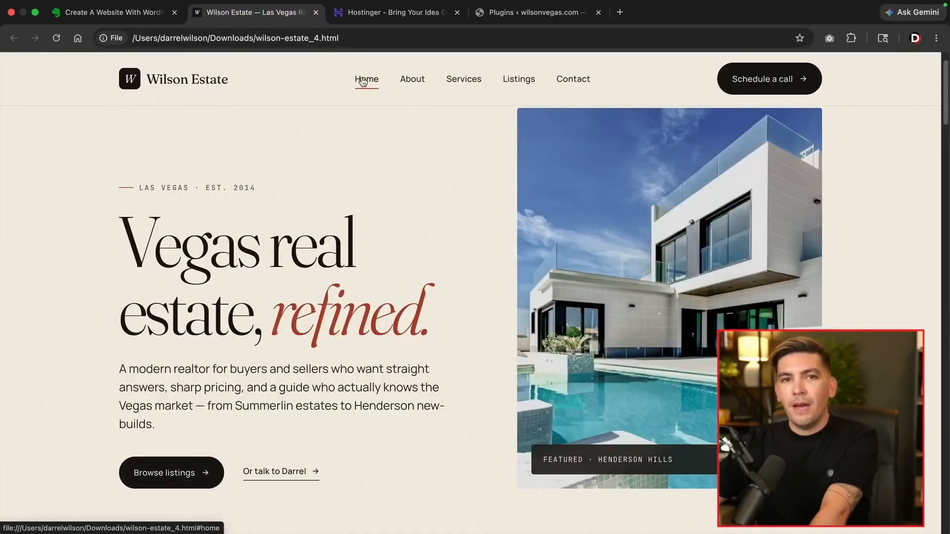
left_click(518, 14)
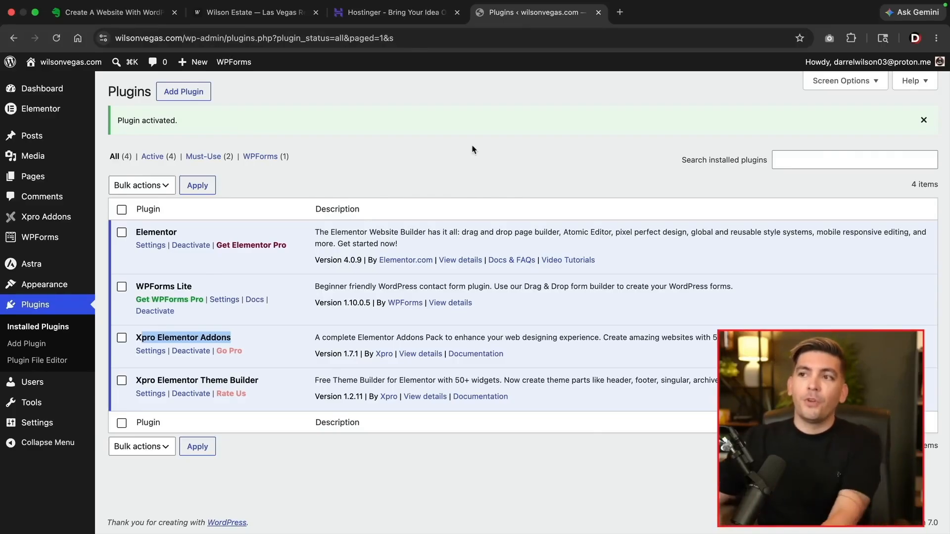
left_click(286, 23)
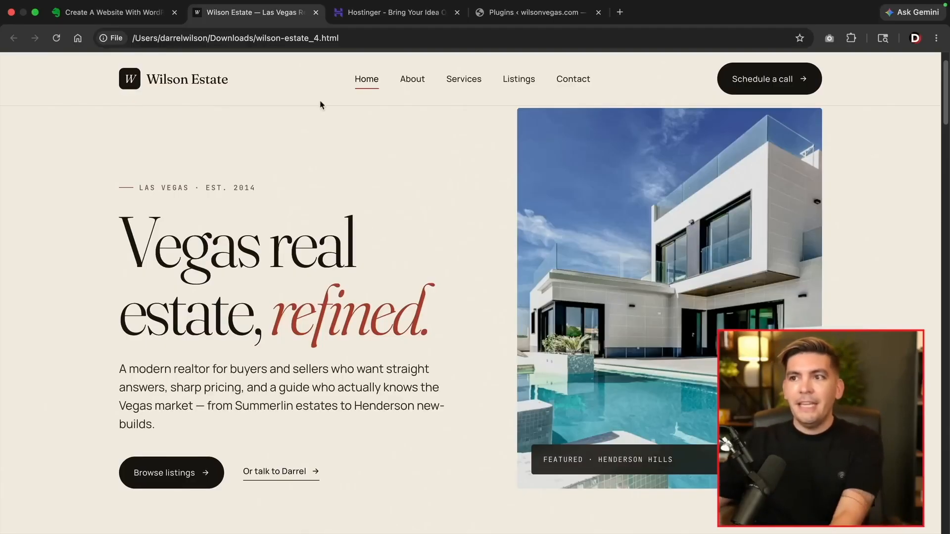
left_click(505, 14)
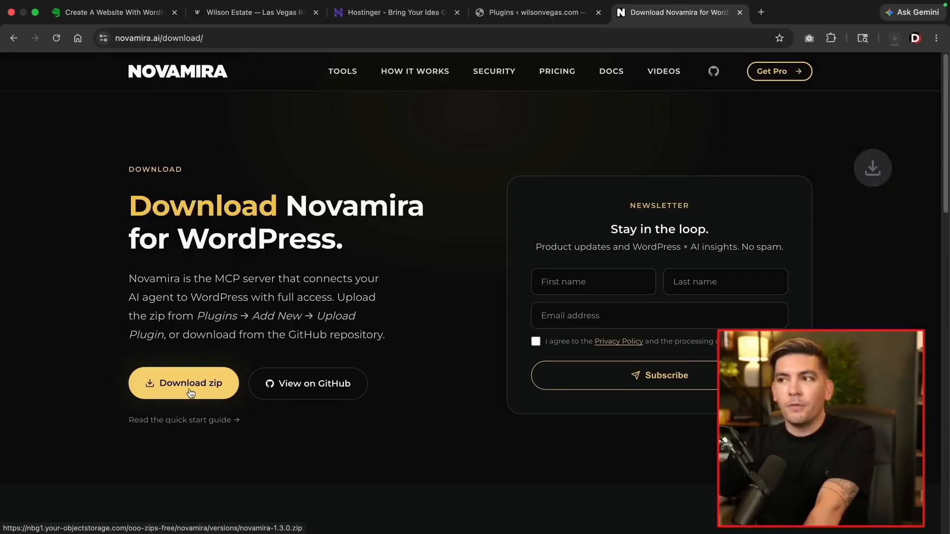
Upload novamira-1.3.0.zip from Downloads as a plugin, then install and activate it
left_click(530, 20)
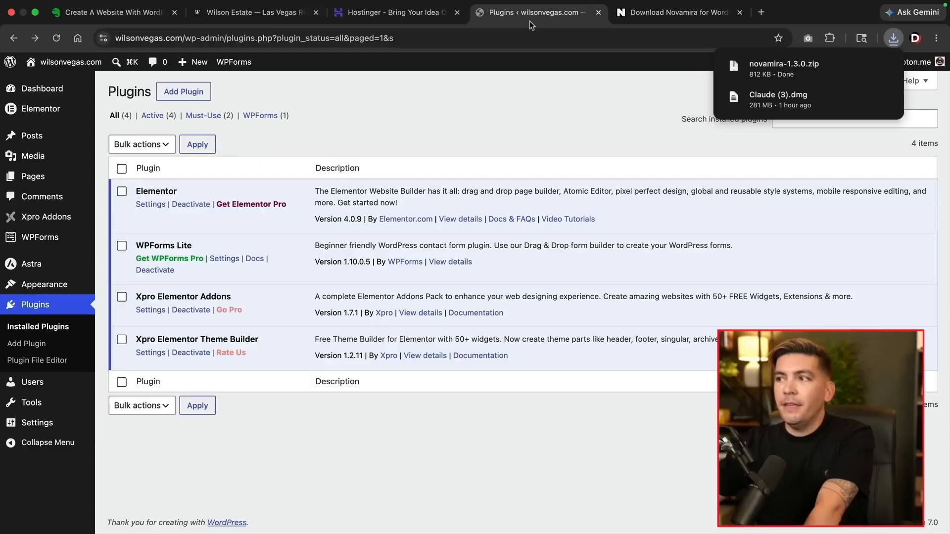
left_click(190, 92)
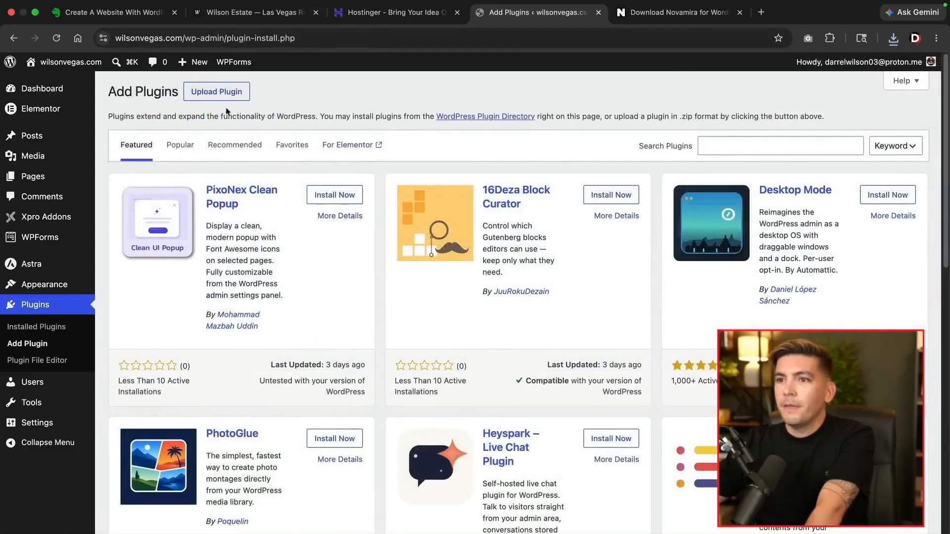
left_click(217, 91)
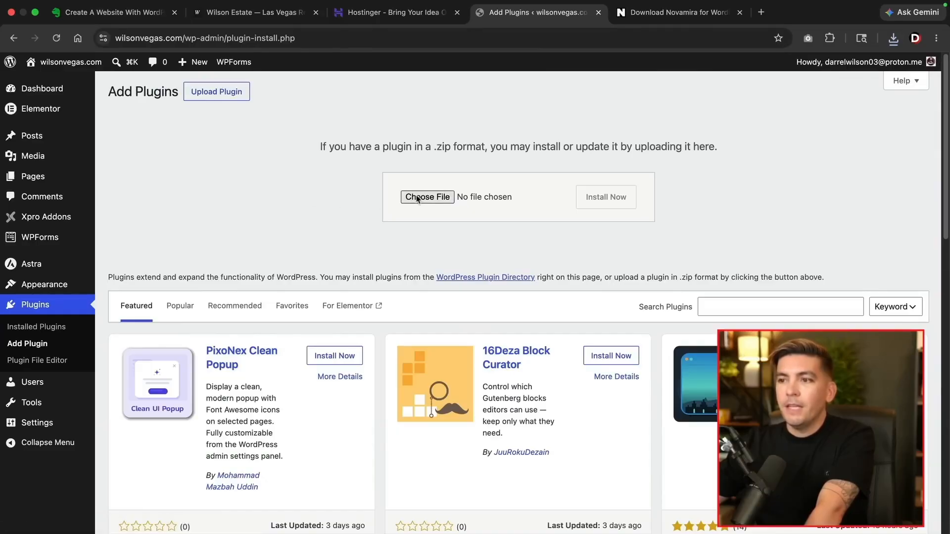
left_click(417, 197)
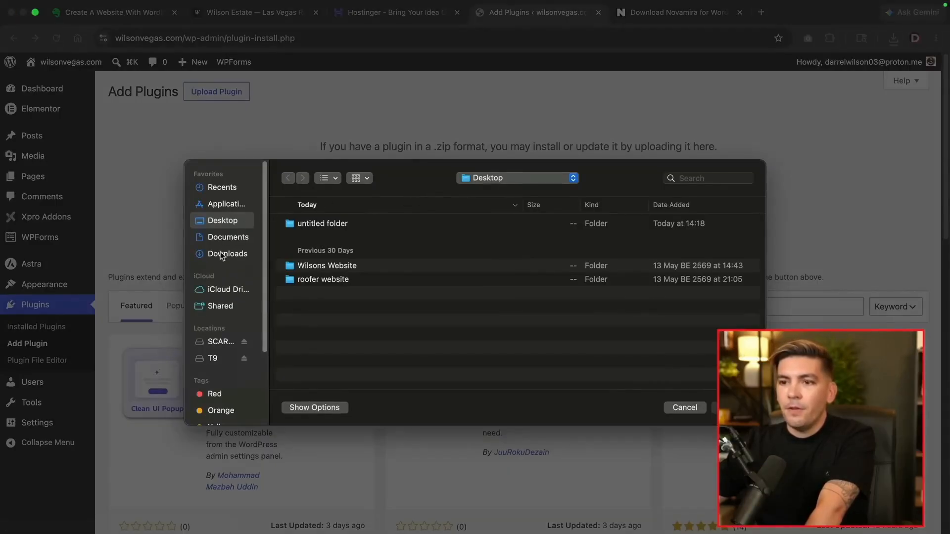
left_click(240, 257)
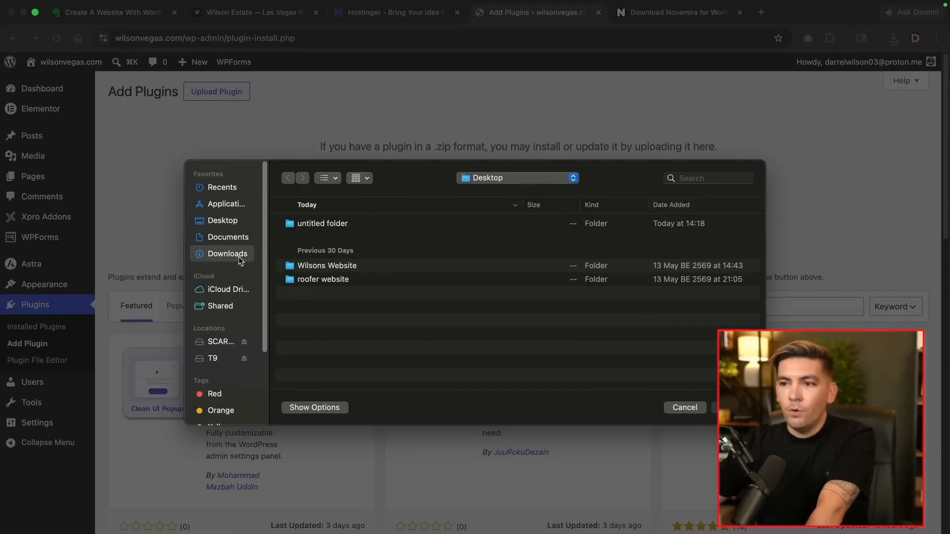
left_click(368, 319)
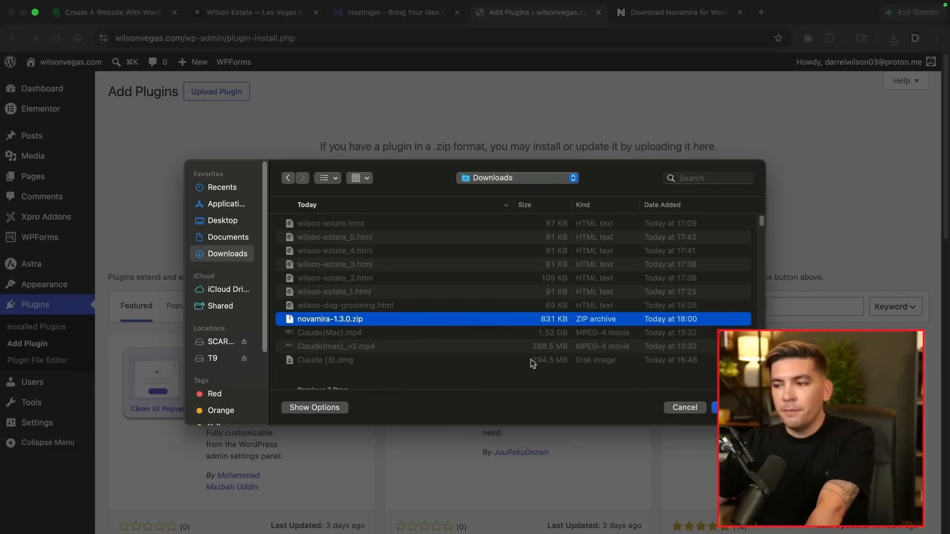
left_click(715, 408)
left_click(620, 204)
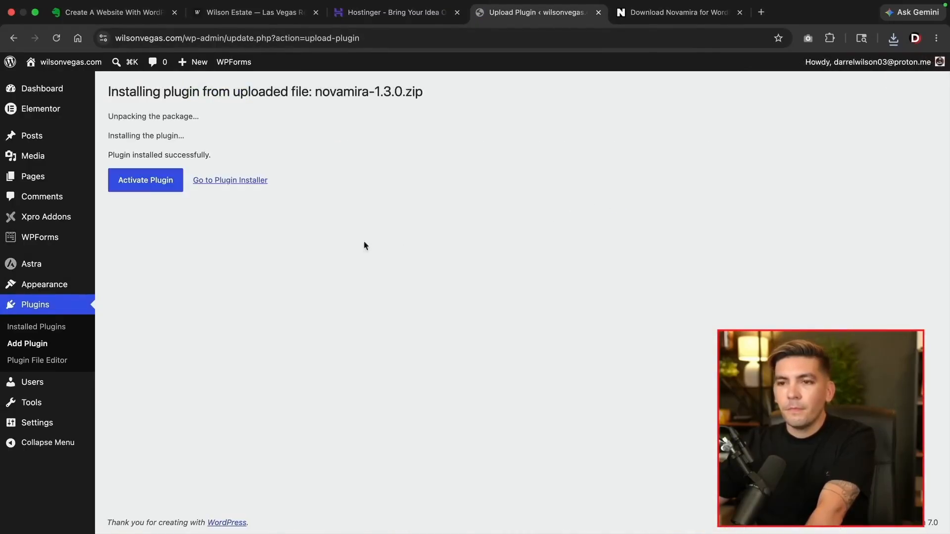
left_click(163, 184)
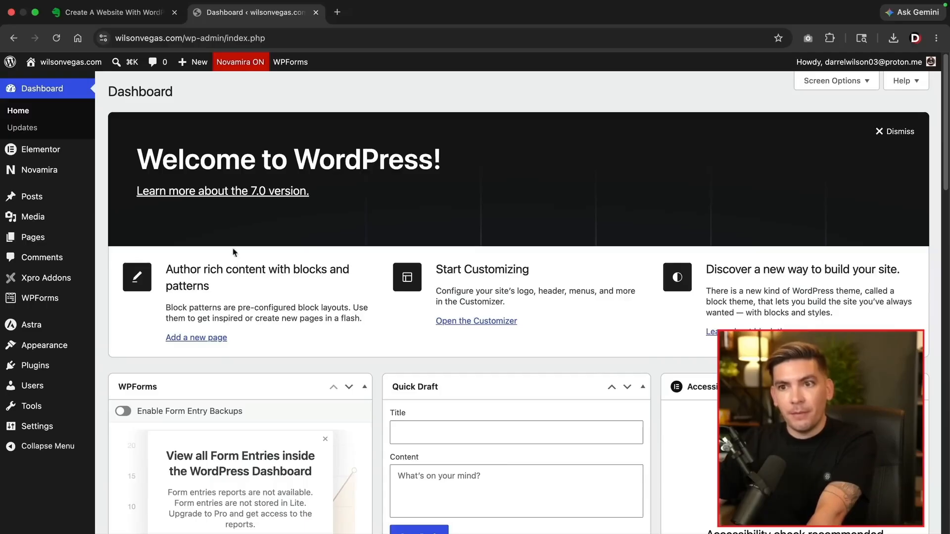
Deactivate the Atomic Editor in Elementor's settings, acknowledging the content-loss warning
mouse_move(73, 152)
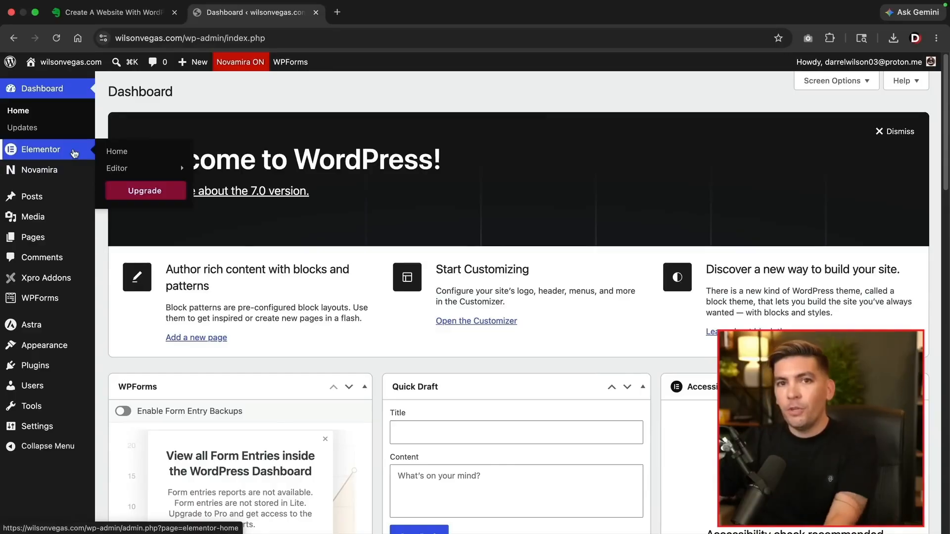
mouse_move(180, 167)
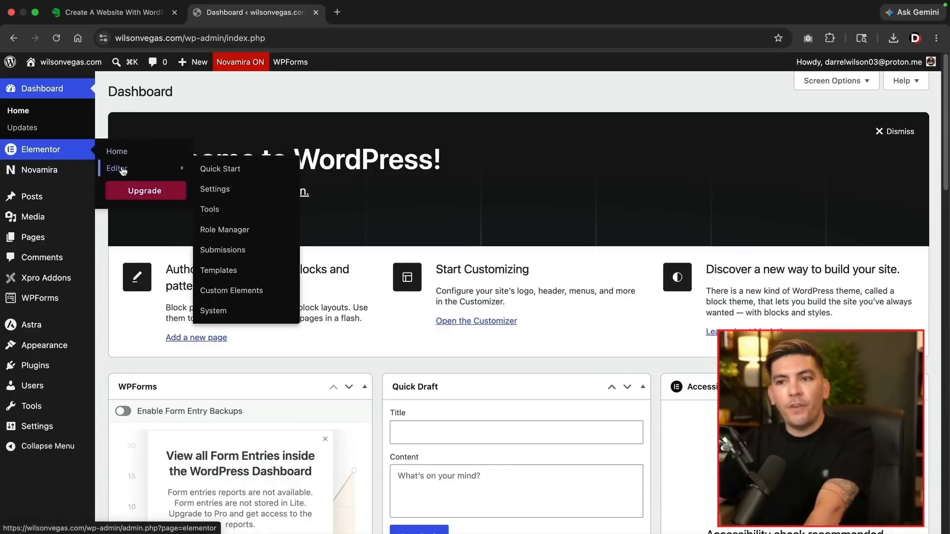
left_click(233, 191)
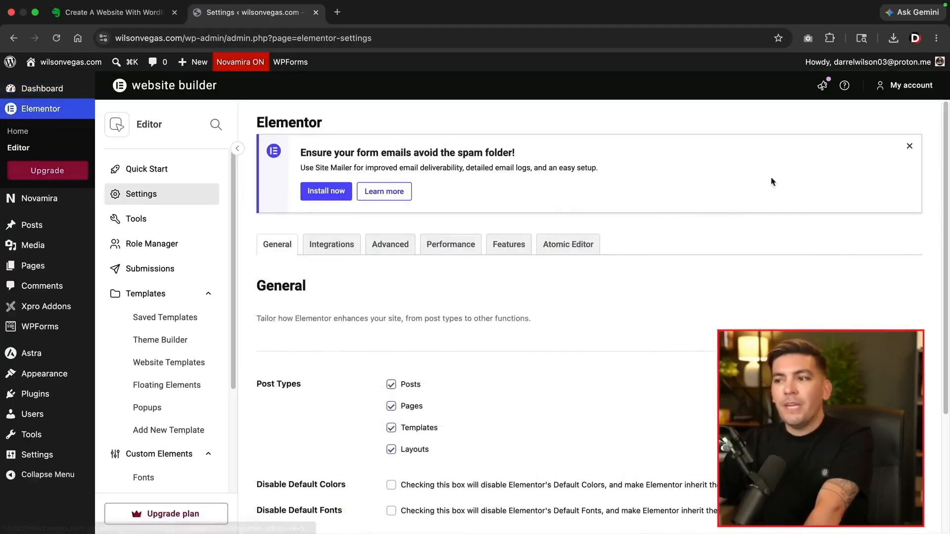
left_click(910, 147)
left_click(577, 154)
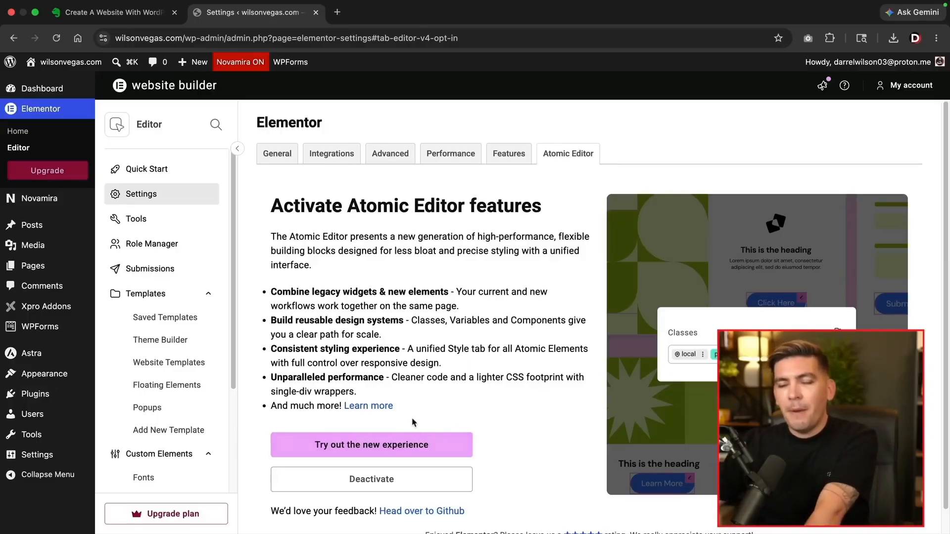
left_click(382, 483)
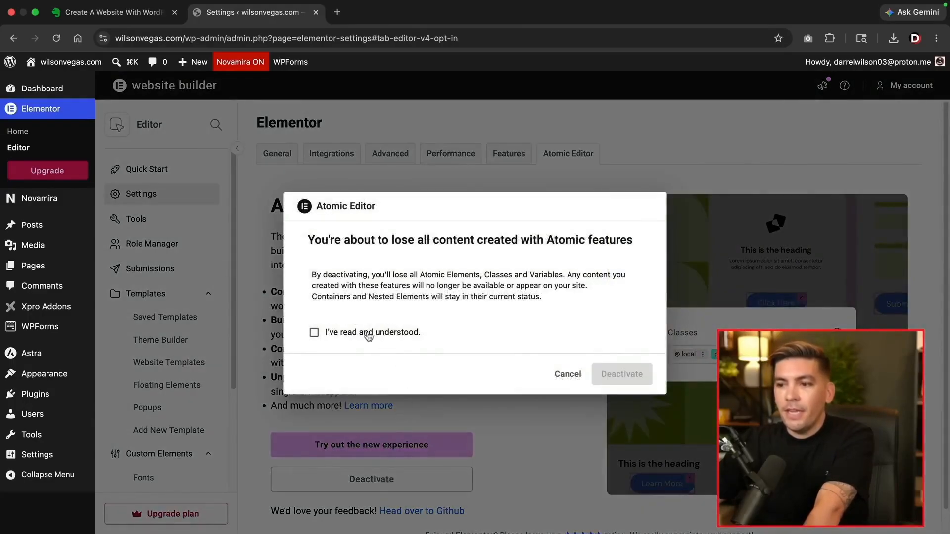
left_click(332, 336)
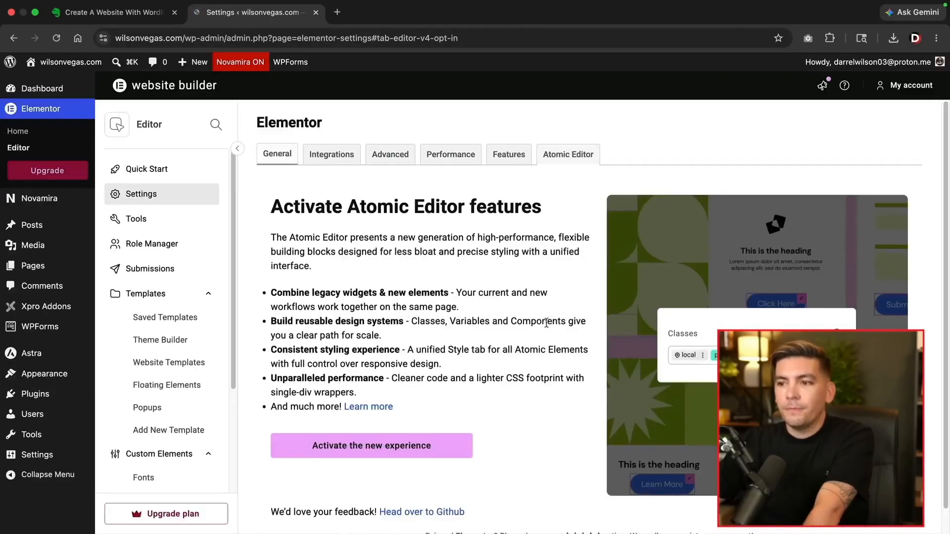
left_click(619, 504)
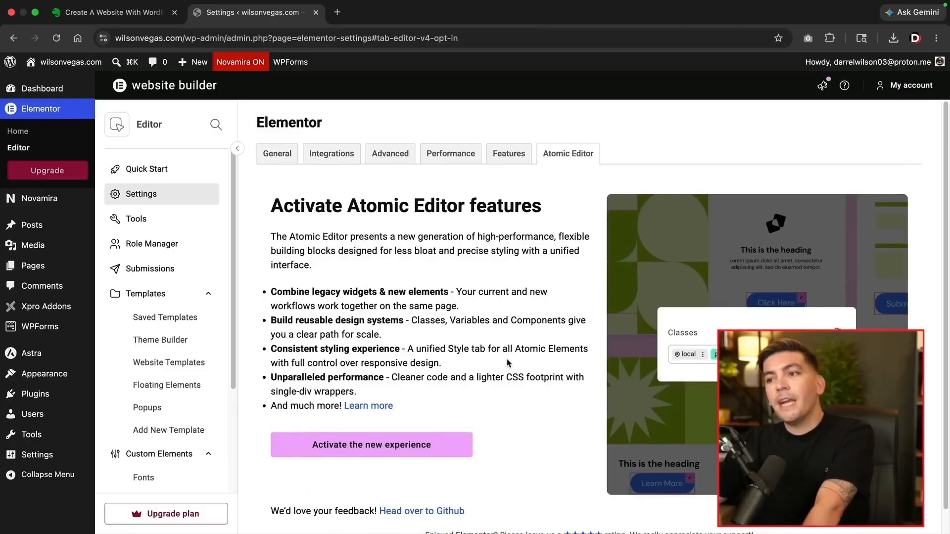
left_click(506, 159)
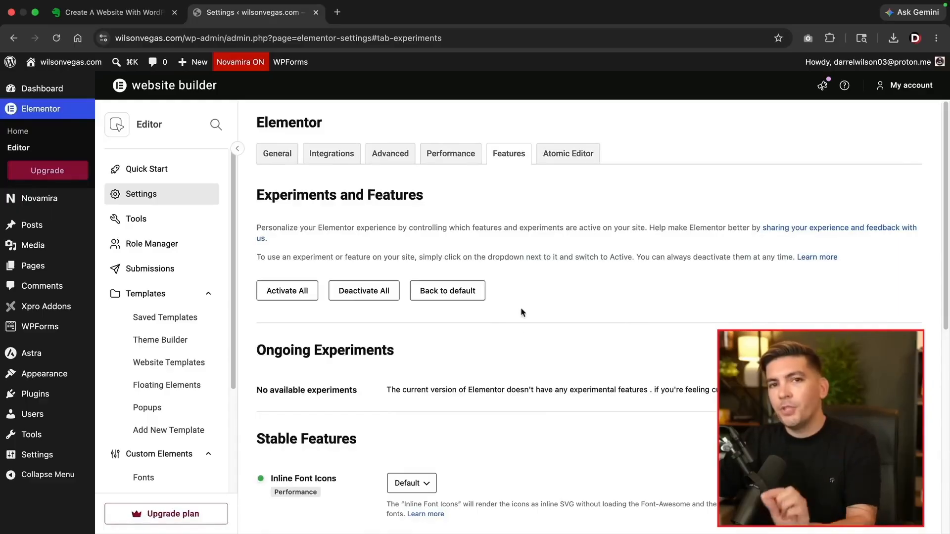
Set Elementor's Container feature to Active and save the feature settings
scroll(497, 338, "down", 10)
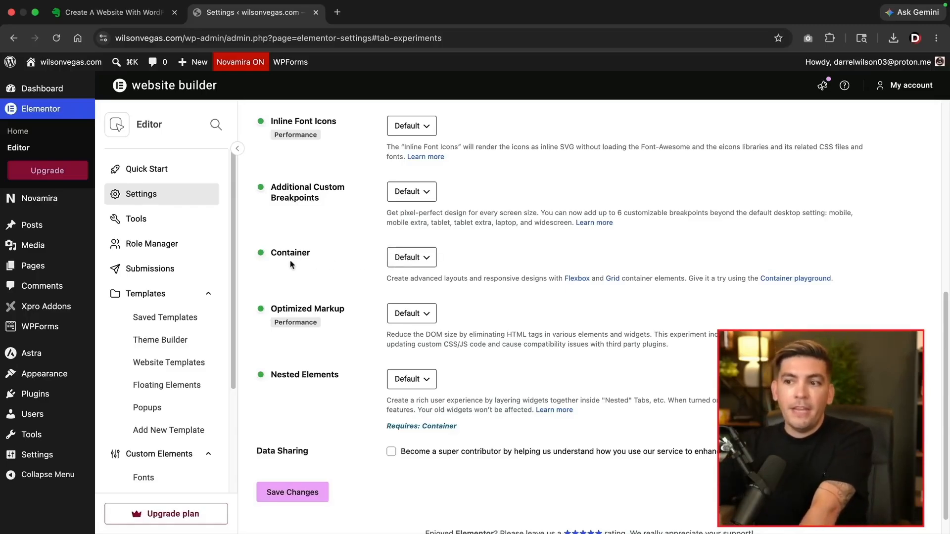
left_click(416, 263)
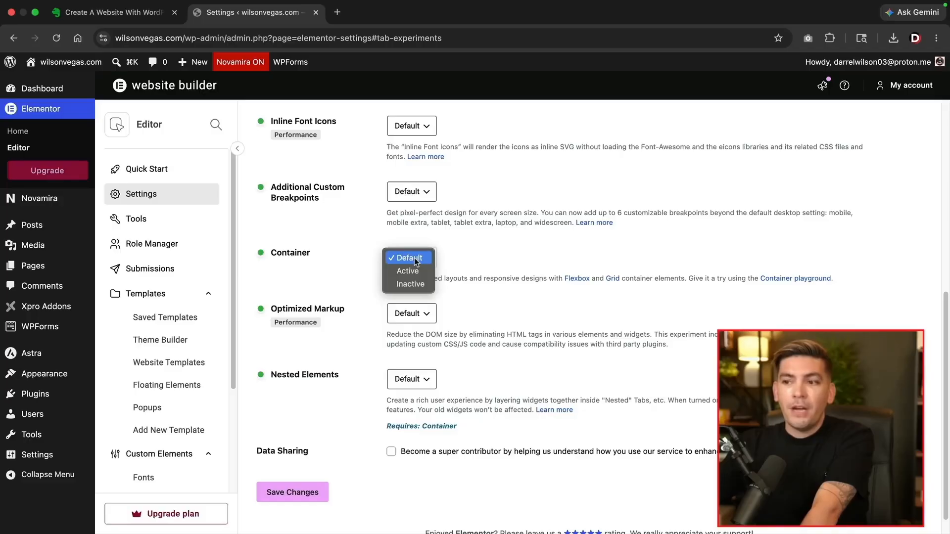
left_click(417, 273)
scroll(413, 272, "up", 2)
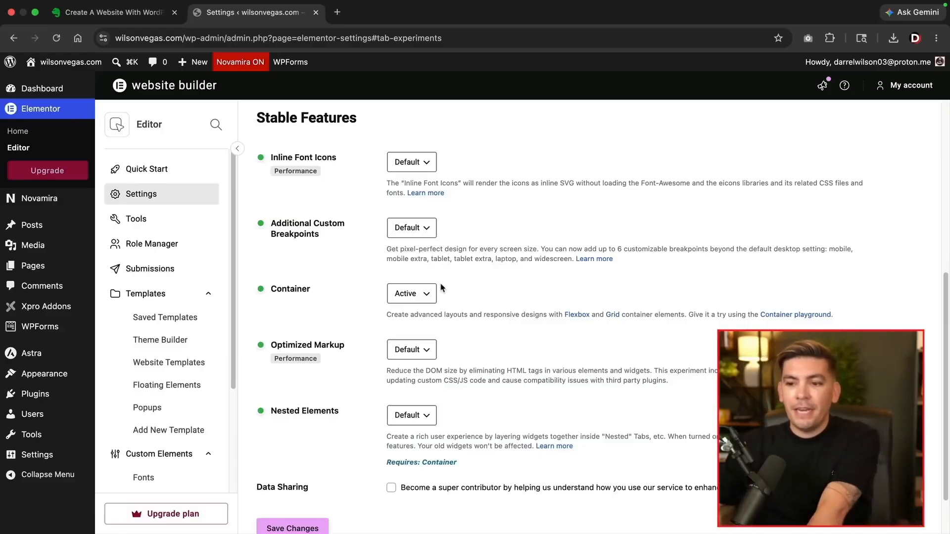
scroll(346, 396, "down", 3)
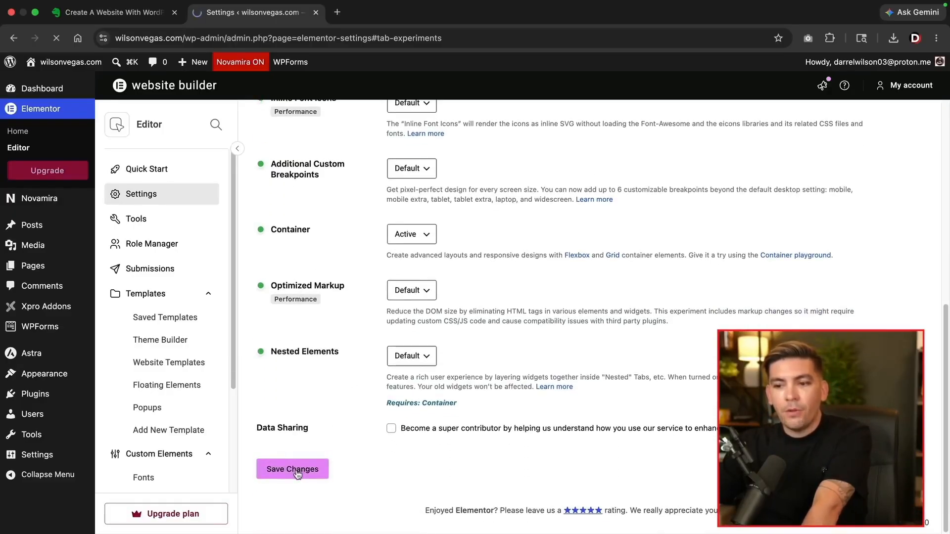
left_click(297, 471)
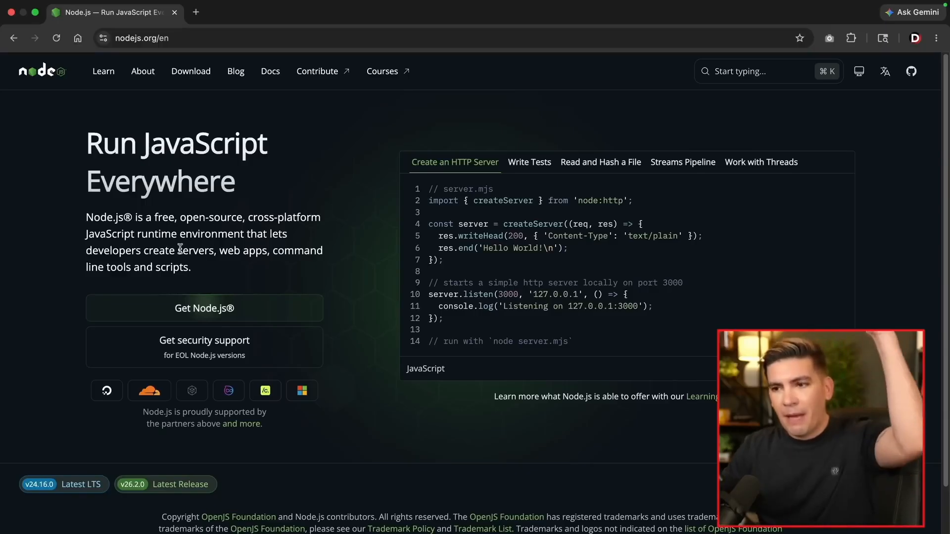
Download the Node.js macOS .pkg and install it, accepting the licence and entering the account password
left_click(210, 313)
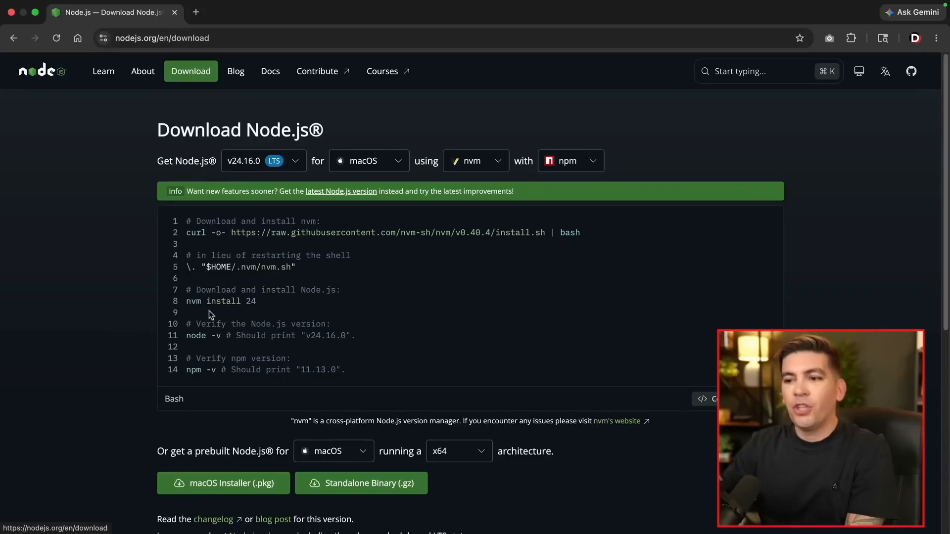
left_click(228, 492)
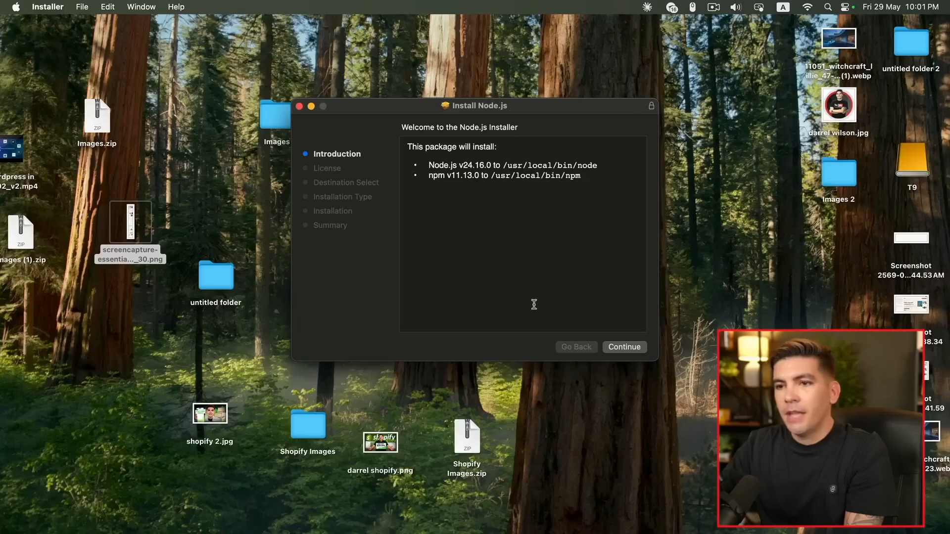
left_click(623, 350)
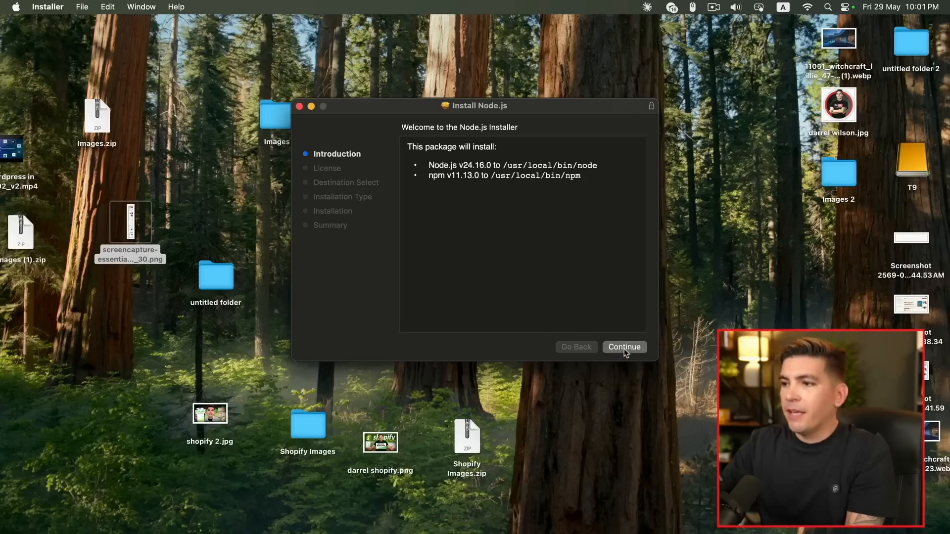
left_click(622, 349)
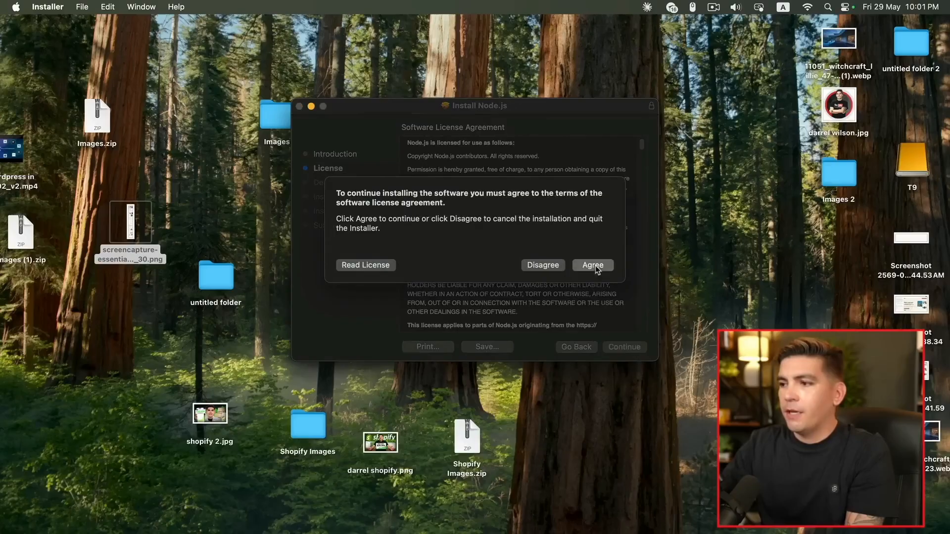
left_click(597, 267)
left_click(620, 349)
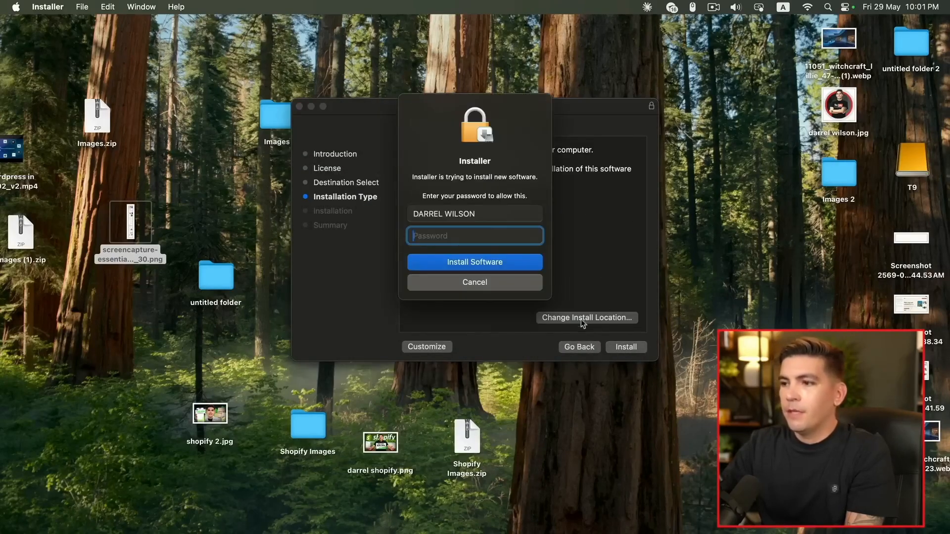
type("****")
key("Return")
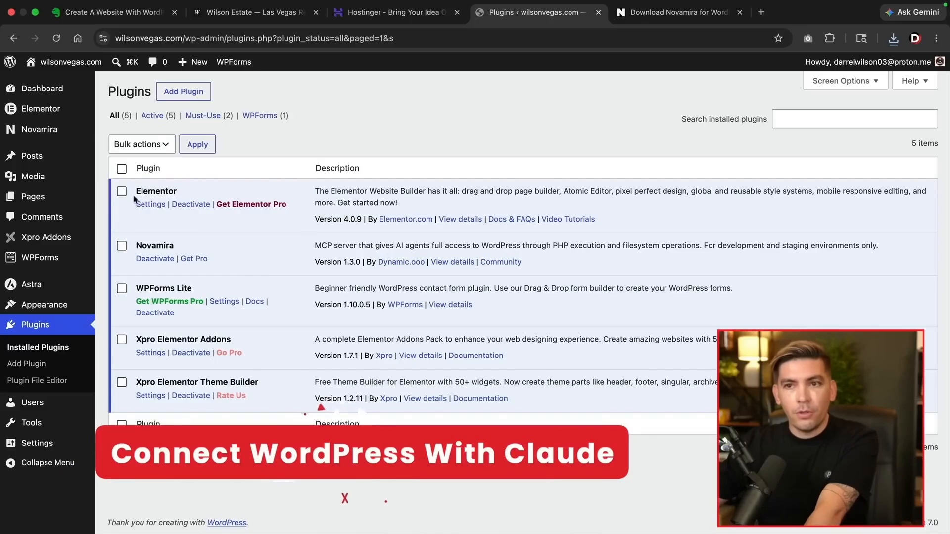
Turn on Novamira's AI Abilities and save, confirming the production-site warning
mouse_move(43, 135)
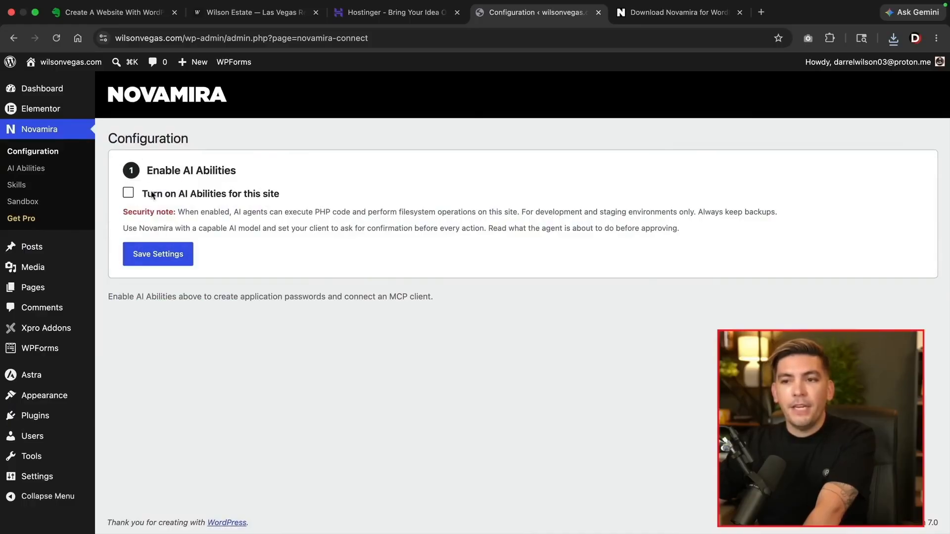
left_click(128, 194)
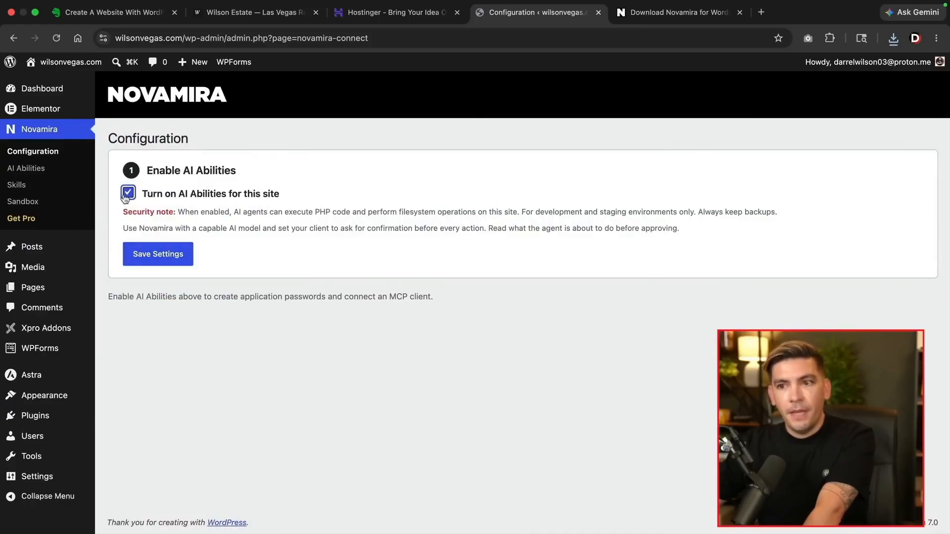
left_click(158, 259)
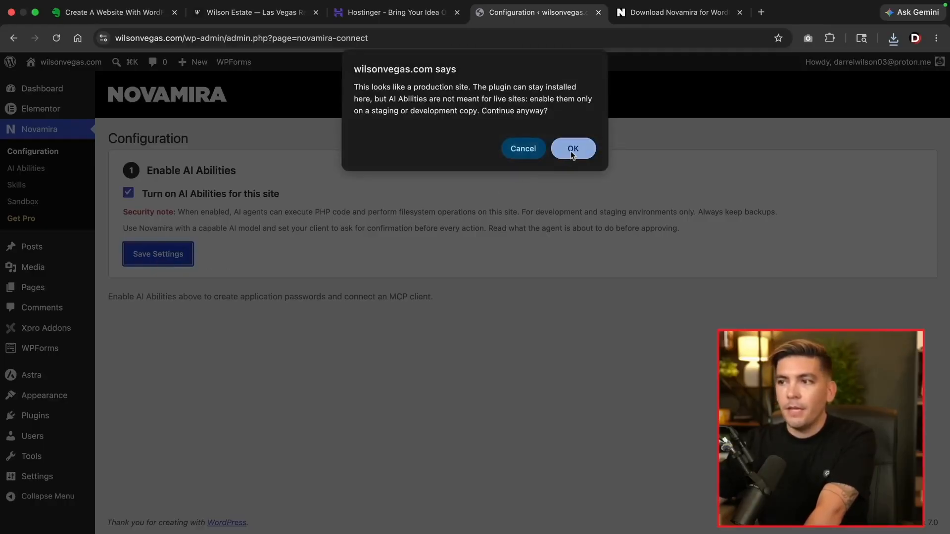
left_click(572, 152)
Generate a Novamira application password for the AI client
scroll(363, 285, "down", 1)
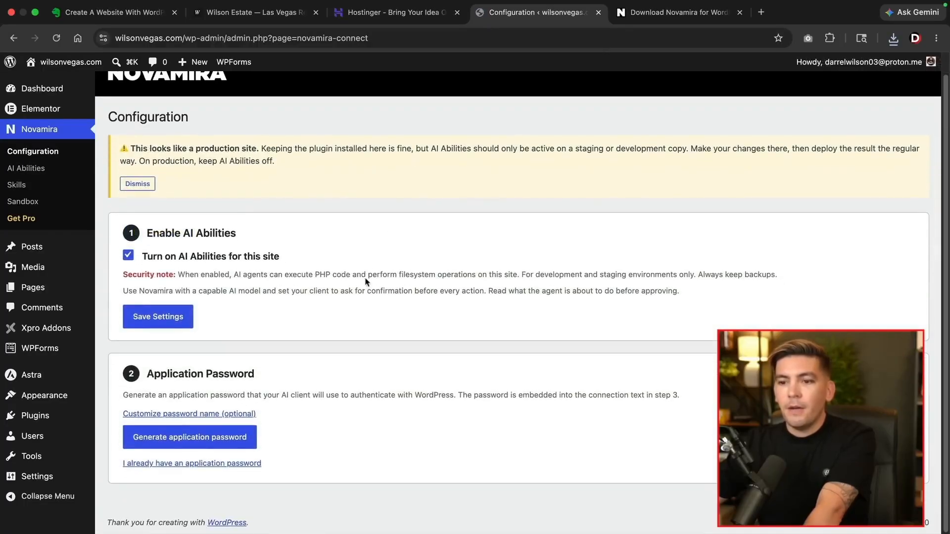
left_click(178, 441)
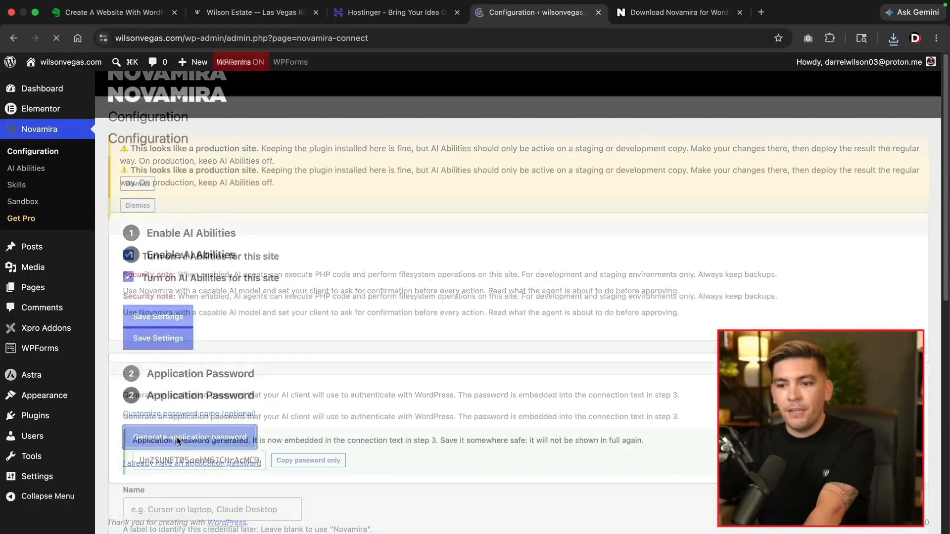
scroll(245, 418, "down", 5)
scroll(244, 418, "down", 8)
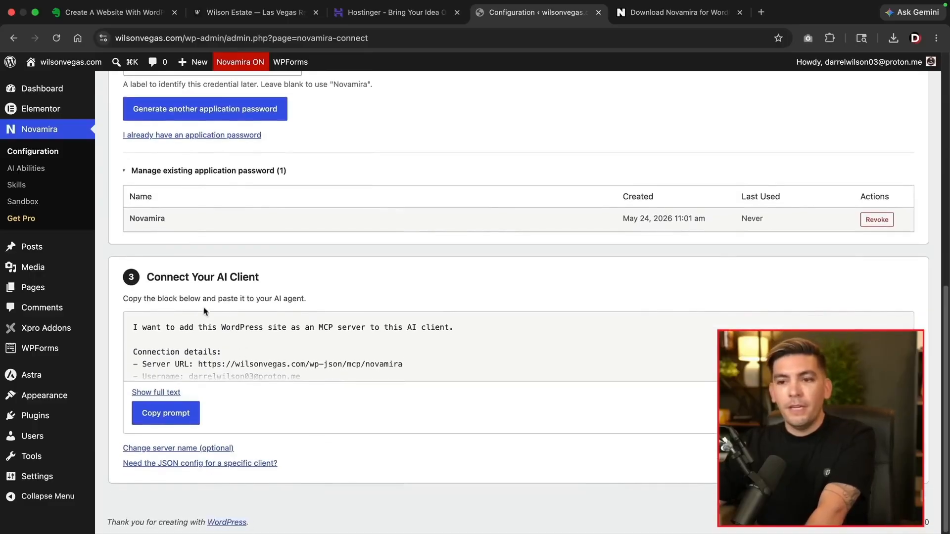
Reveal Novamira's Claude Desktop JSON config snippet and copy it to the clipboard
left_click(171, 393)
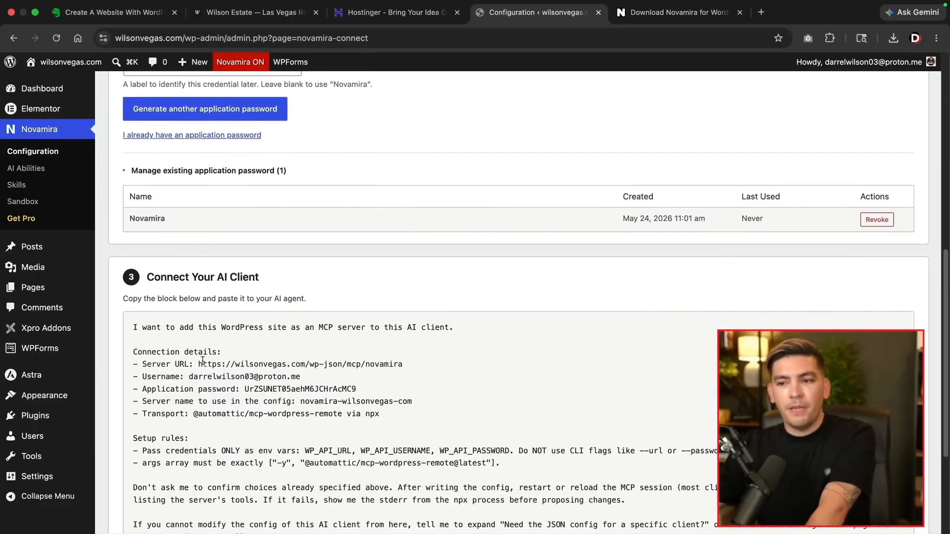
scroll(202, 361, "down", 5)
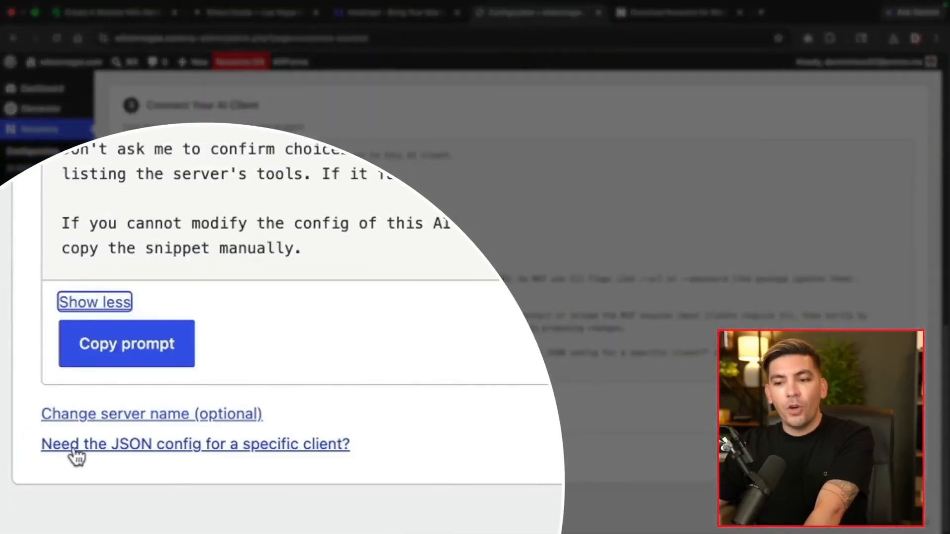
left_click(166, 449)
scroll(183, 463, "down", 3)
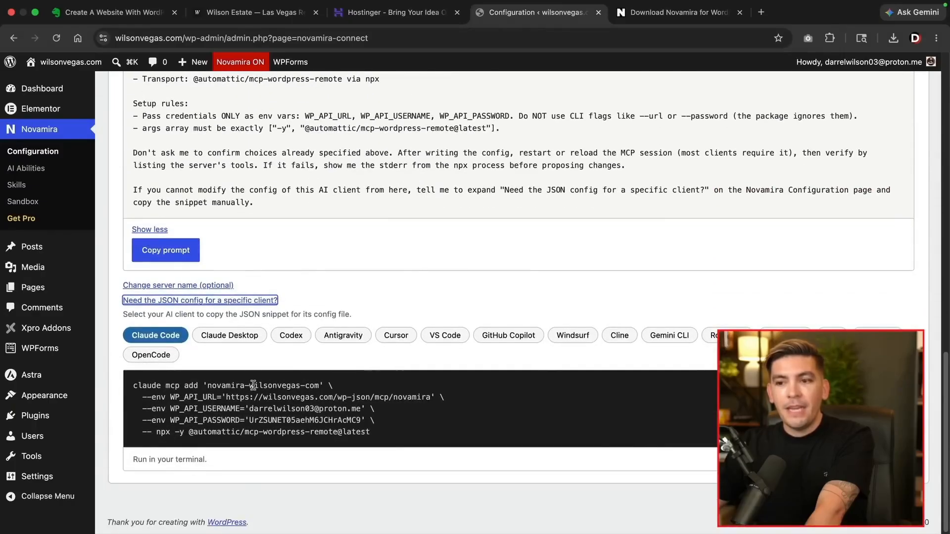
left_click(242, 336)
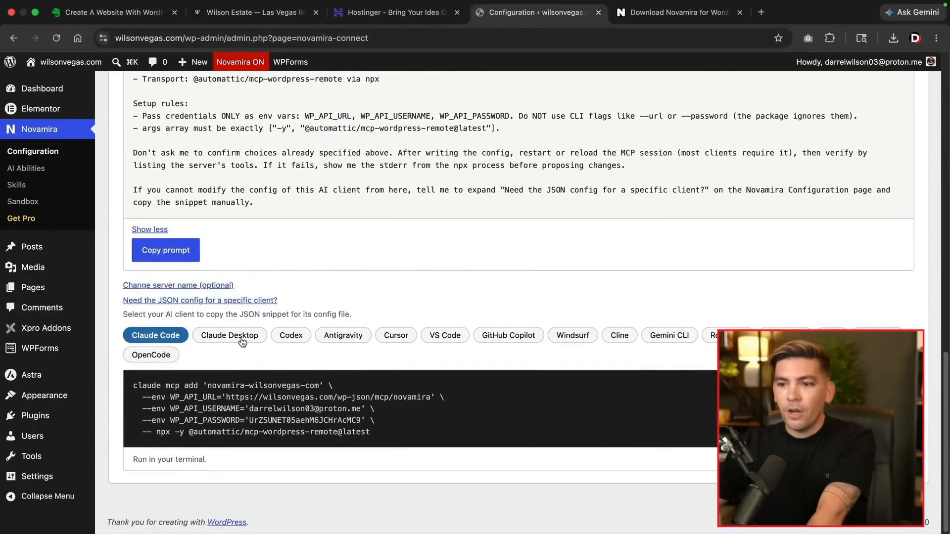
scroll(242, 341, "down", 3)
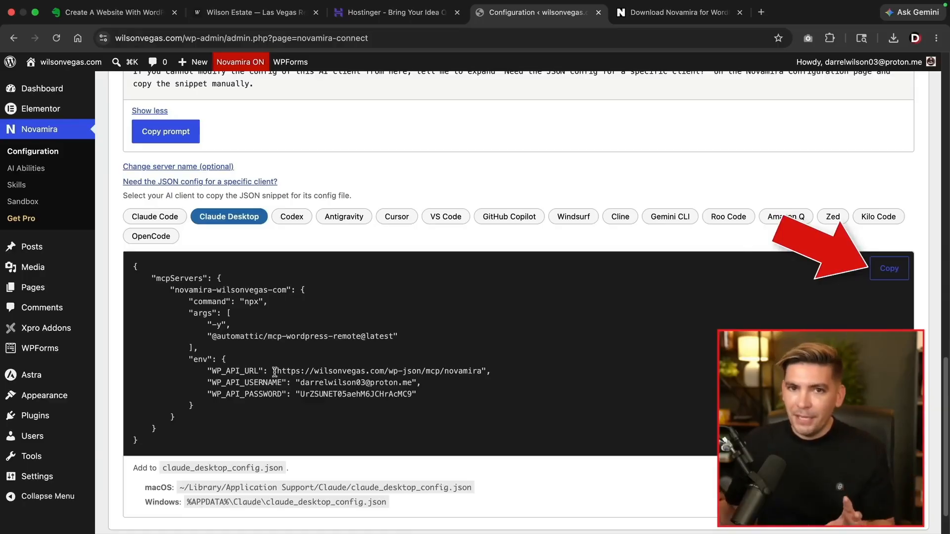
left_click(888, 274)
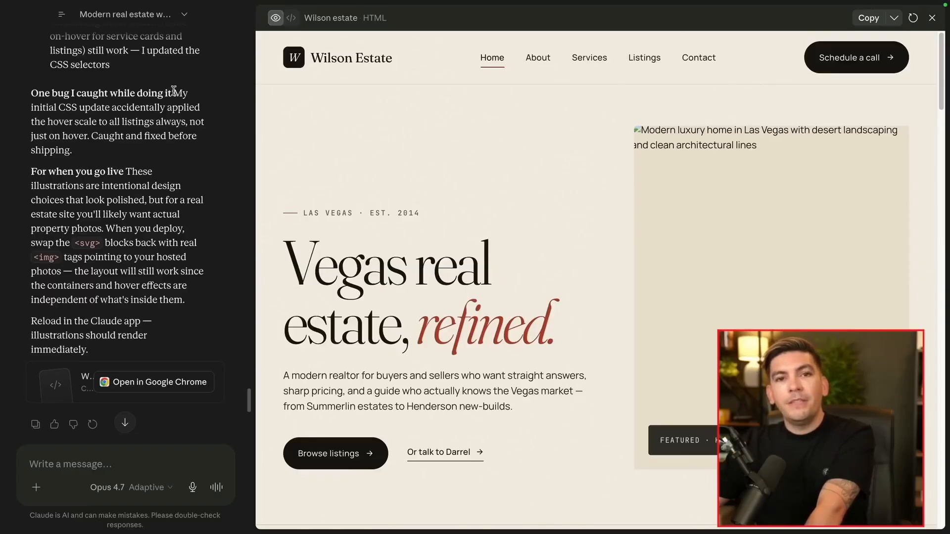
Dock Claude's chat sidebar and go to Settings > Developer for local MCP servers
mouse_move(55, 25)
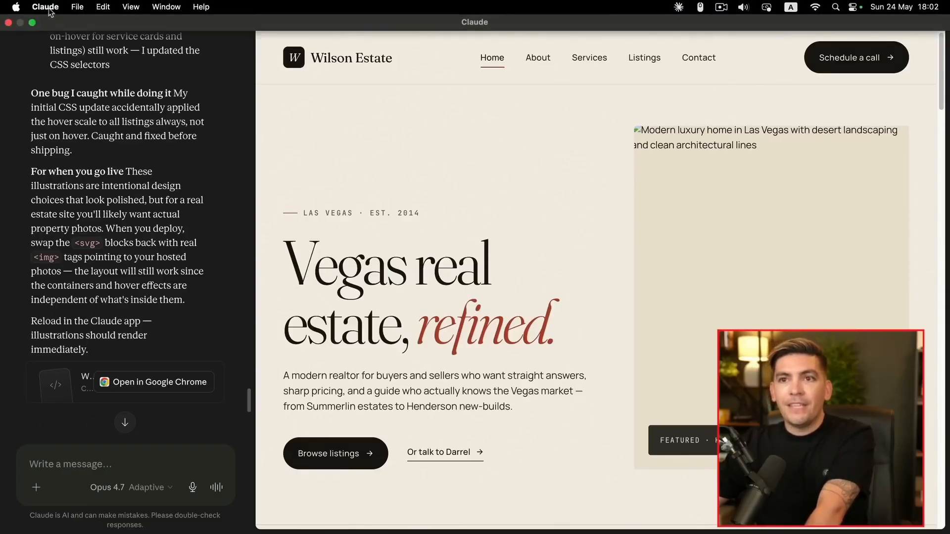
left_click(65, 17)
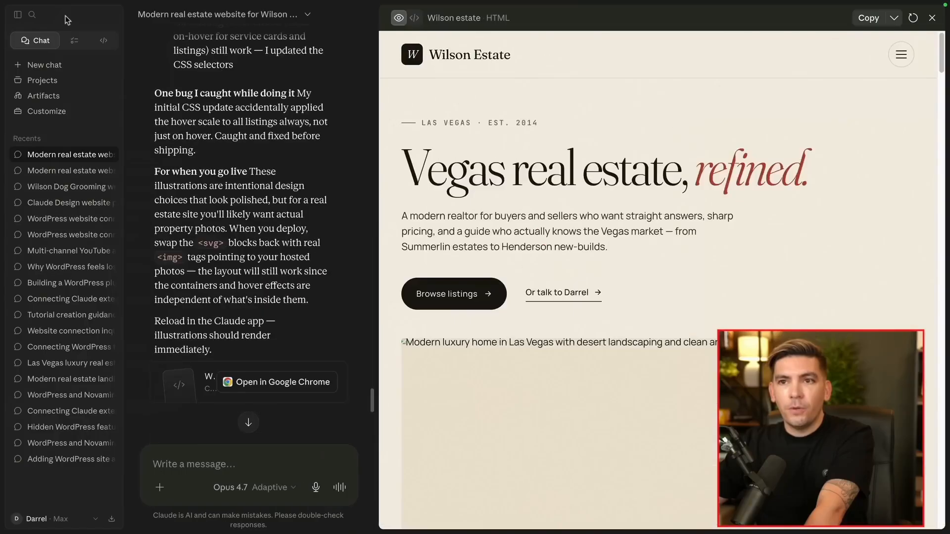
left_click(35, 521)
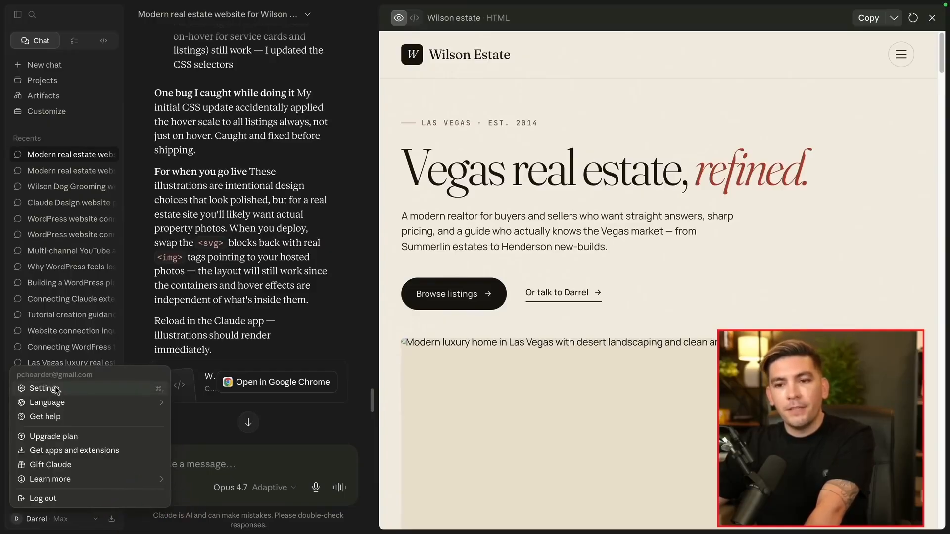
left_click(56, 389)
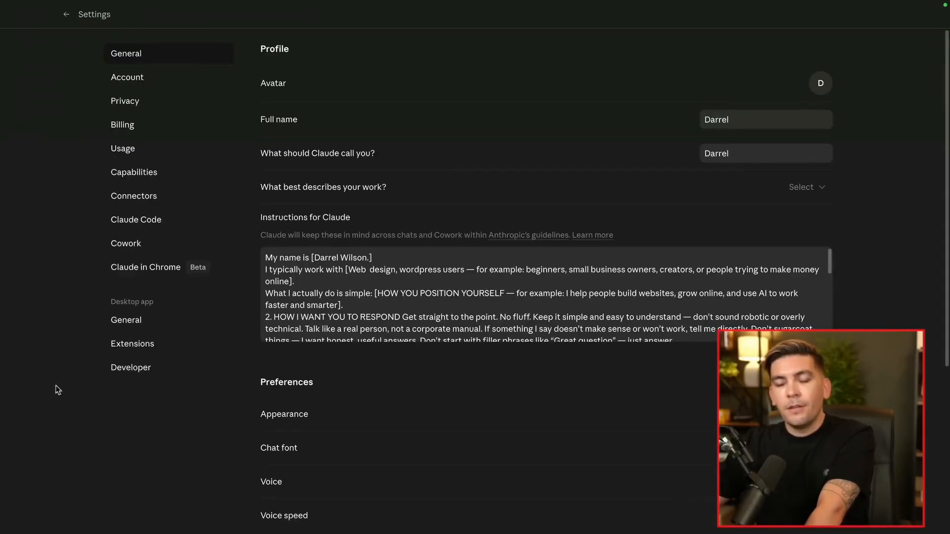
left_click(114, 379)
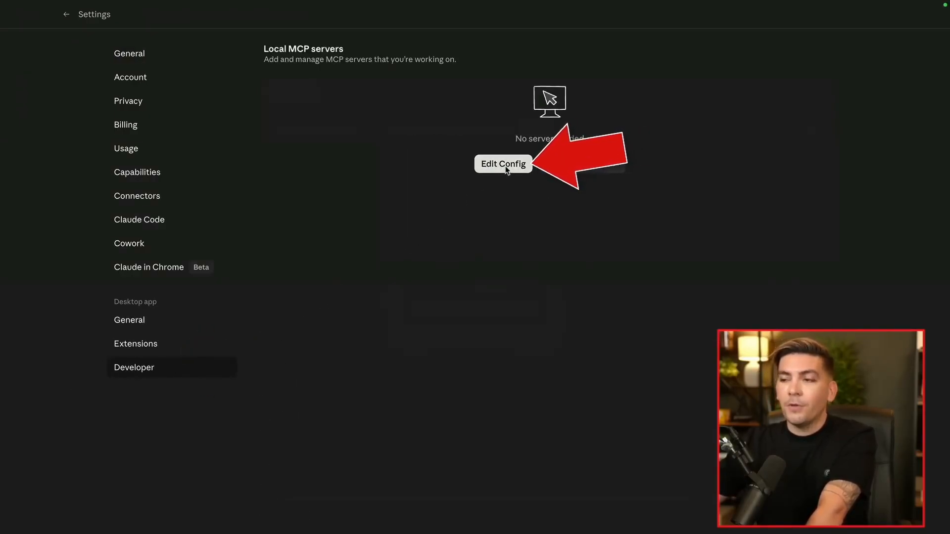
Reveal Claude's config folder in Finder and open claude_desktop_config.json in VS Code
left_click(506, 170)
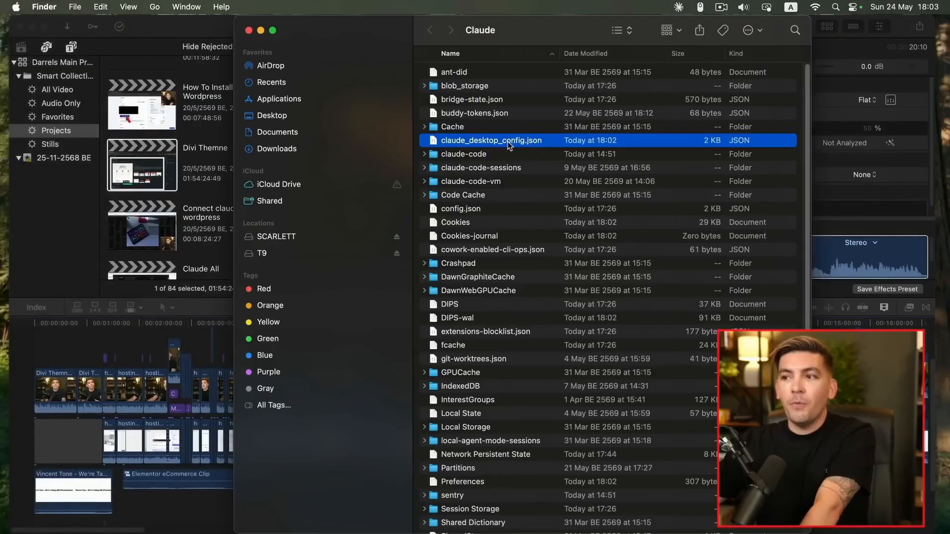
double_click(508, 141)
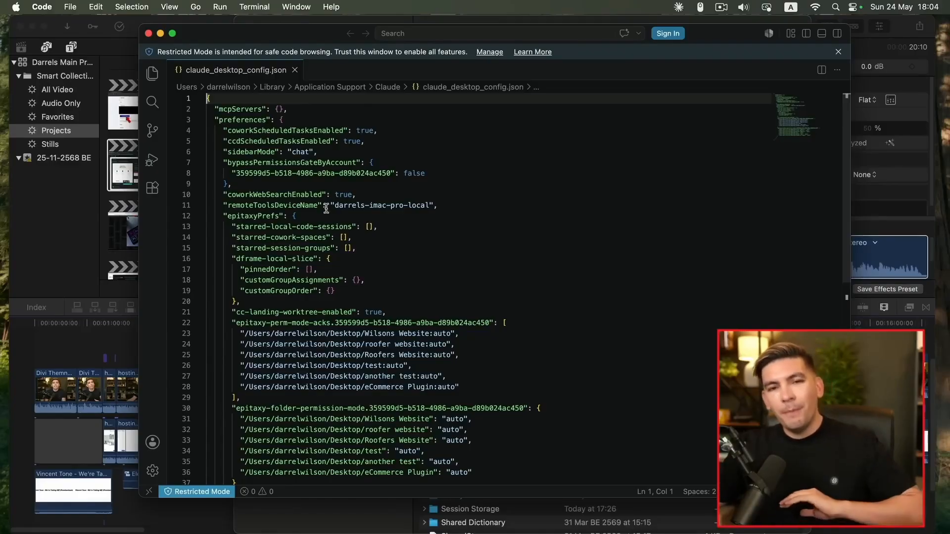
Replace the config contents with the copied novamira-wilsonvegas-com MCP server entry
scroll(329, 350, "down", 5)
left_click_drag(302, 366, 182, 110)
key("BackSpace")
key("BackSpace")
key("BackSpace")
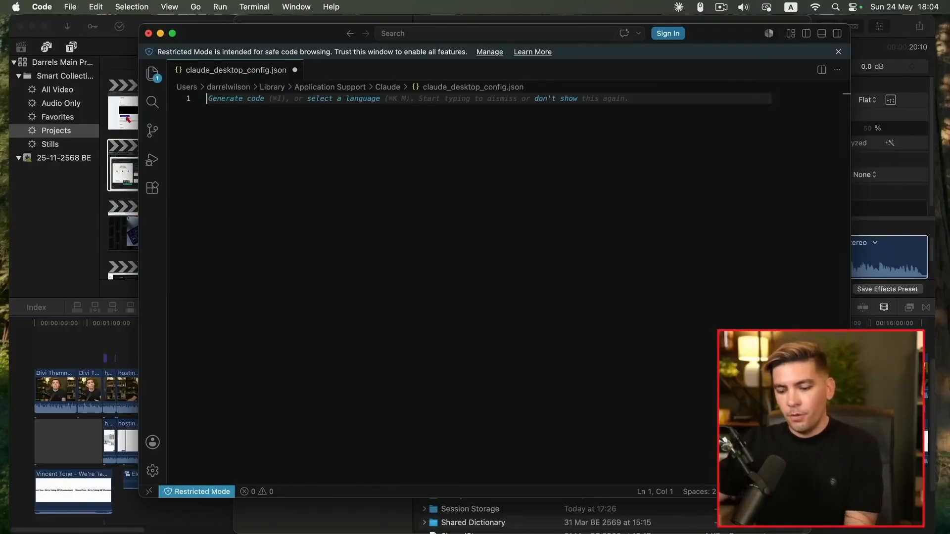
key("super+v")
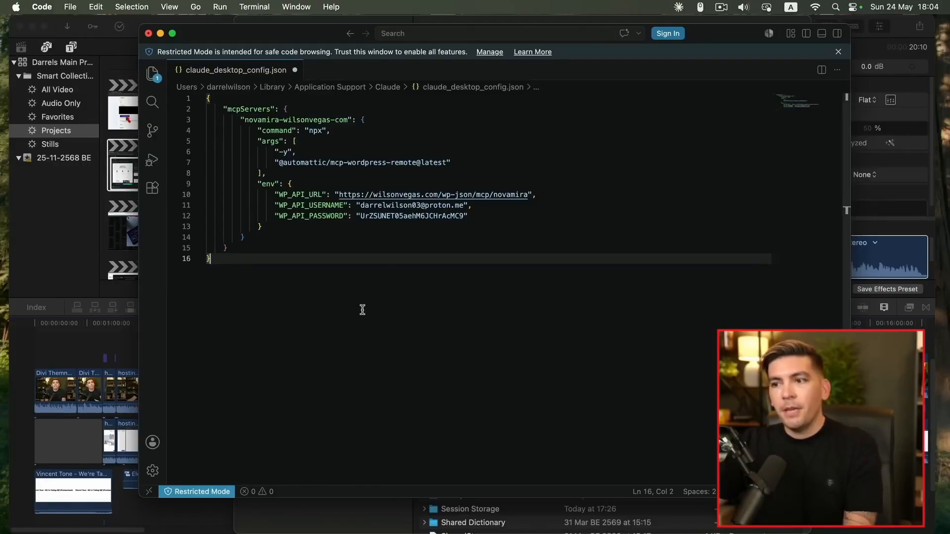
Save claude_desktop_config.json and close the VS Code window
left_click(70, 6)
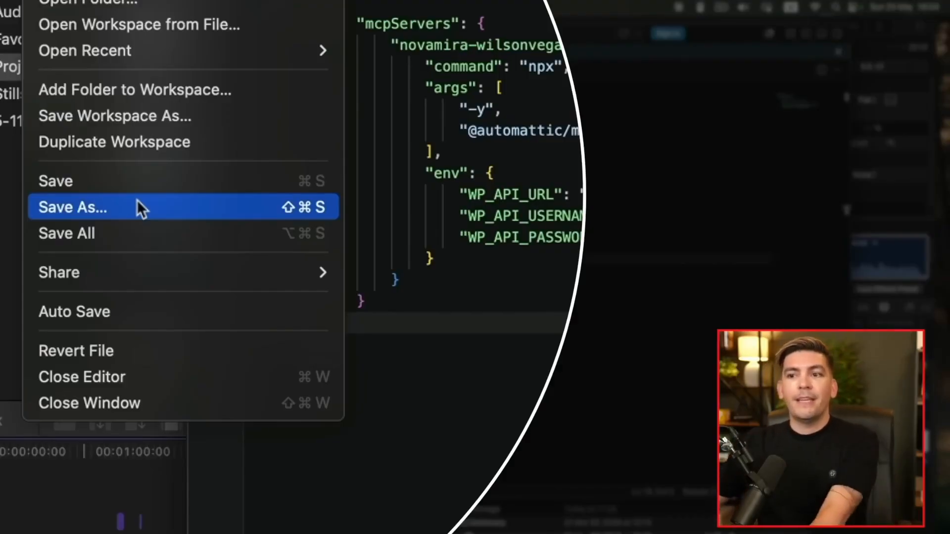
left_click(76, 181)
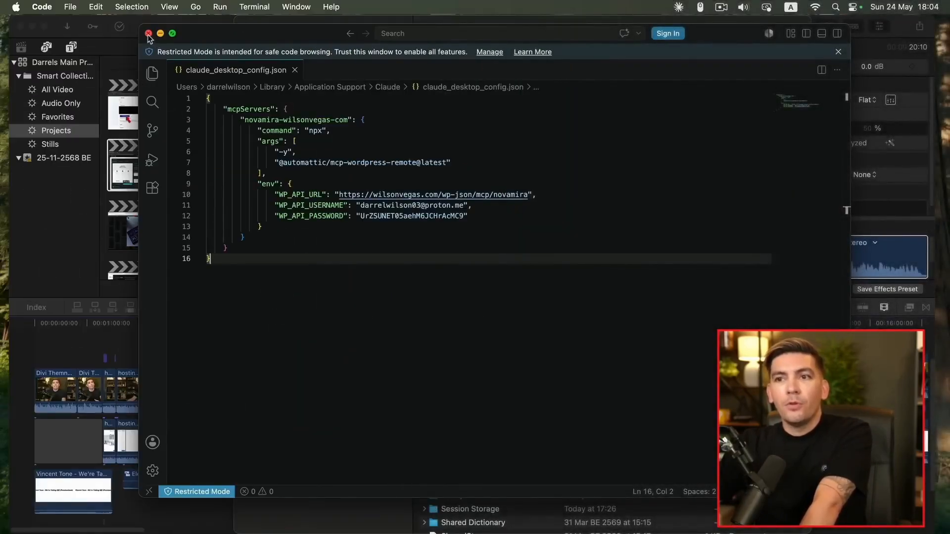
left_click(148, 33)
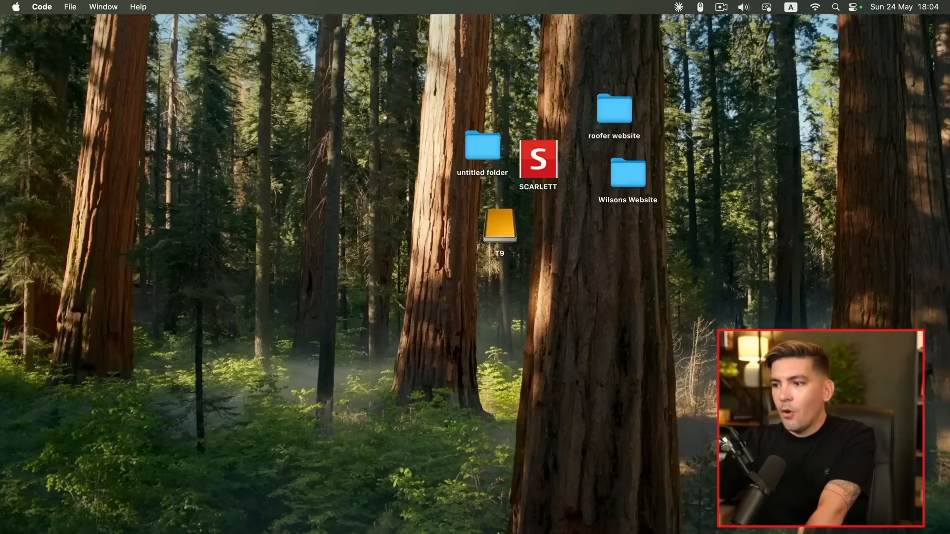
Quit Claude from the Dock and relaunch it so the new config loads
left_click(692, 517)
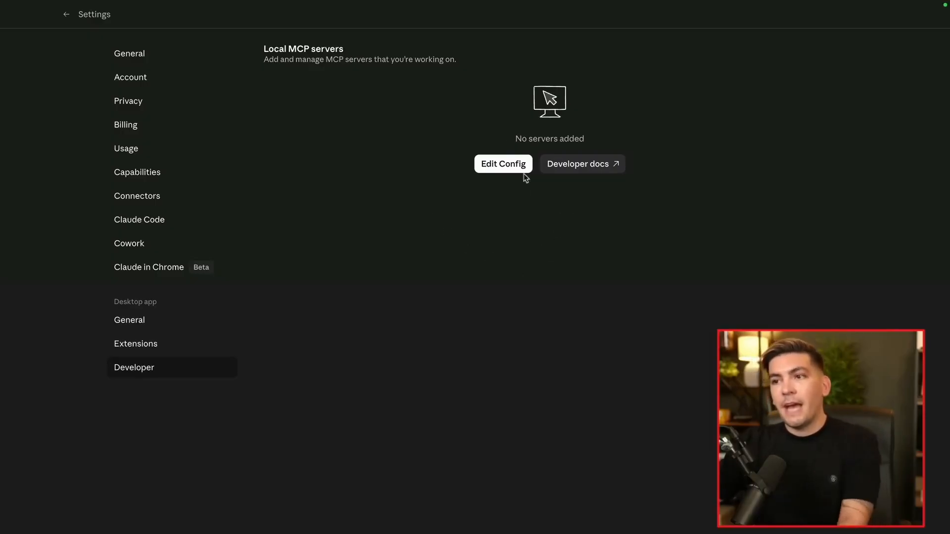
mouse_move(653, 533)
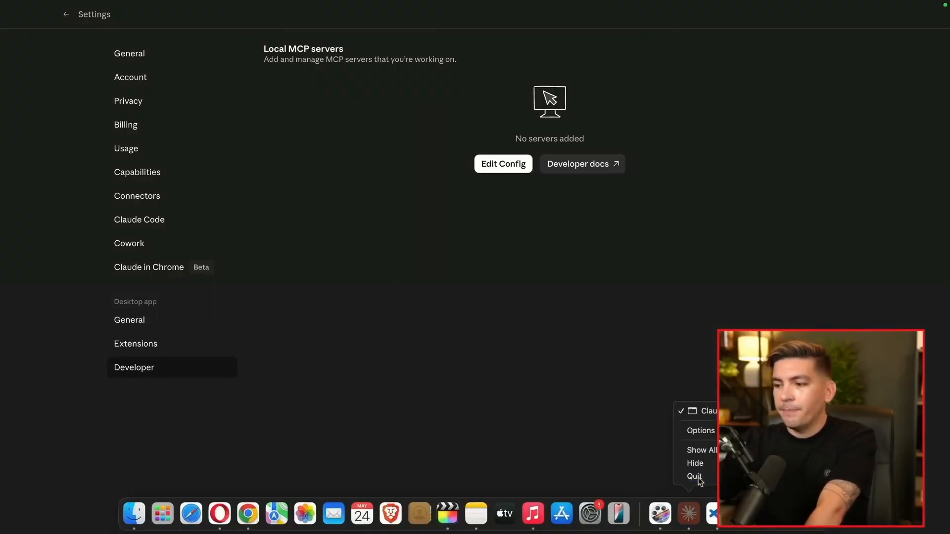
left_click(695, 476)
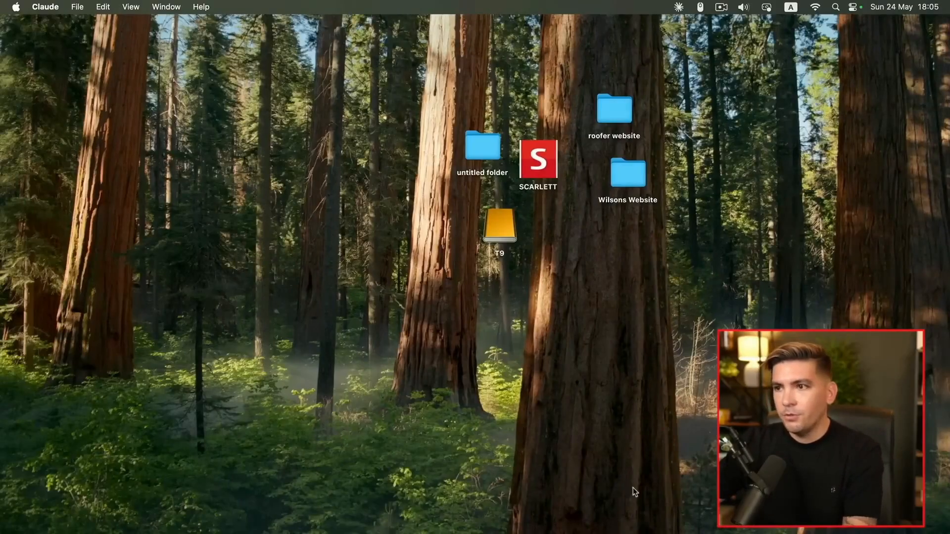
mouse_move(621, 532)
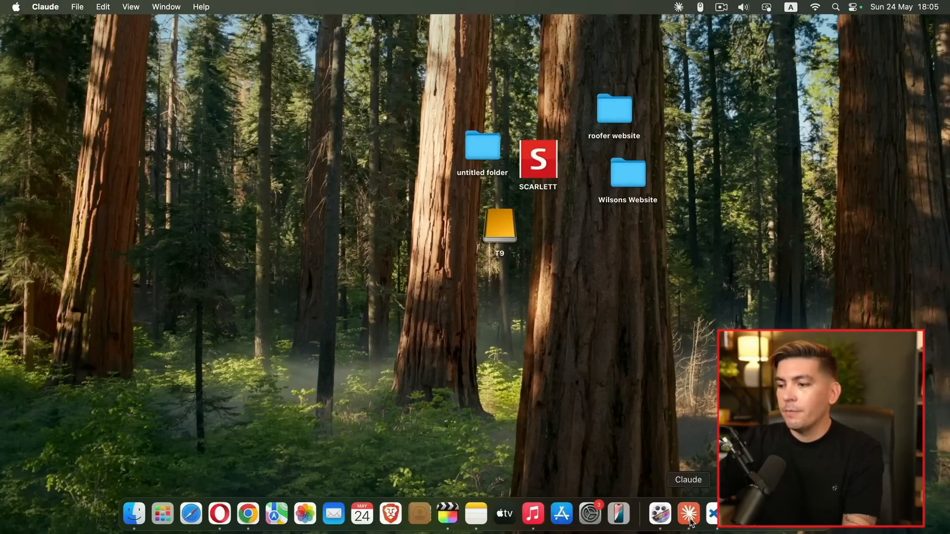
left_click(689, 515)
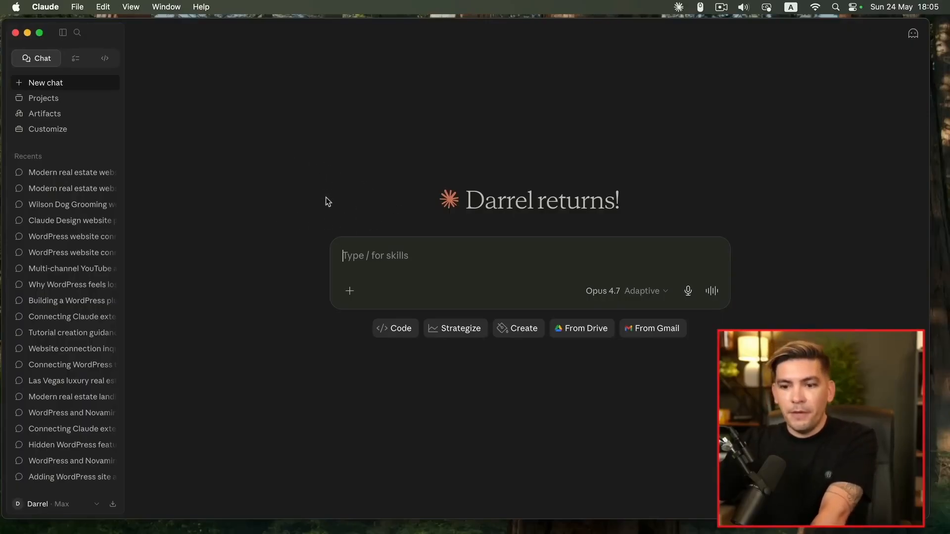
Check the local MCP servers under Claude's Settings > Developer
left_click(32, 503)
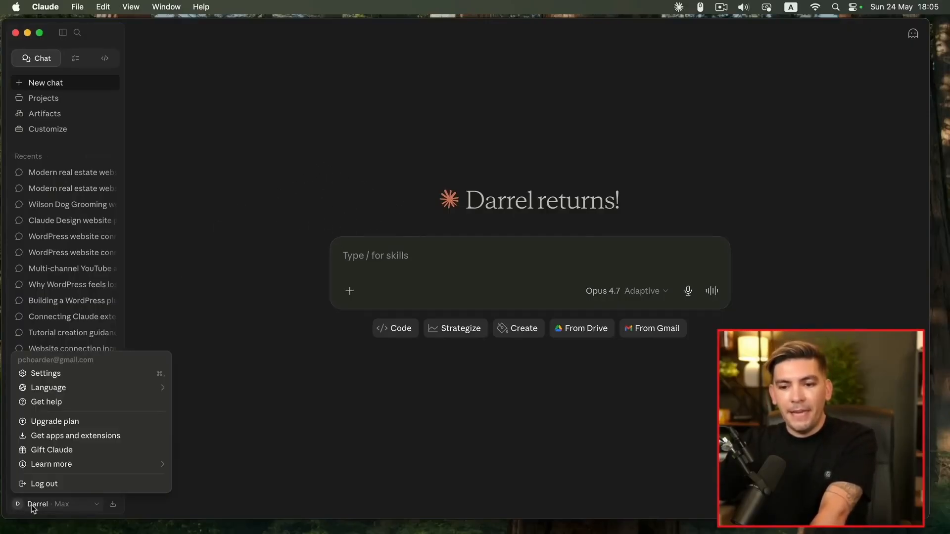
left_click(73, 379)
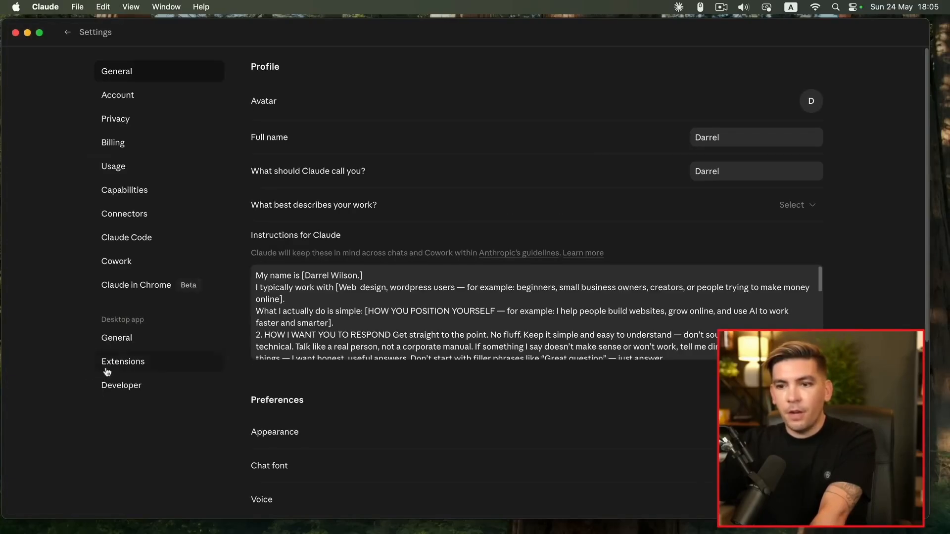
left_click(122, 385)
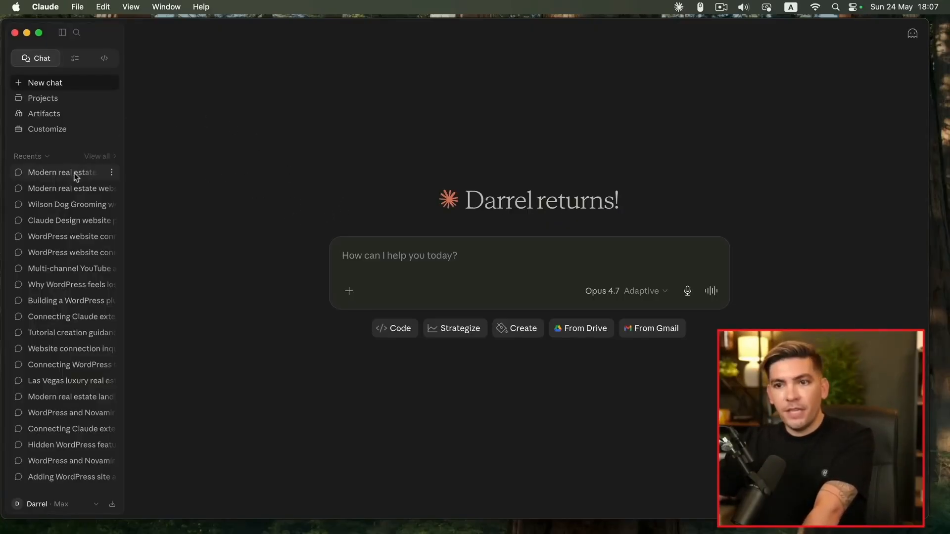
Open the Wilson Estate website chat and preview its site artifact
left_click(65, 172)
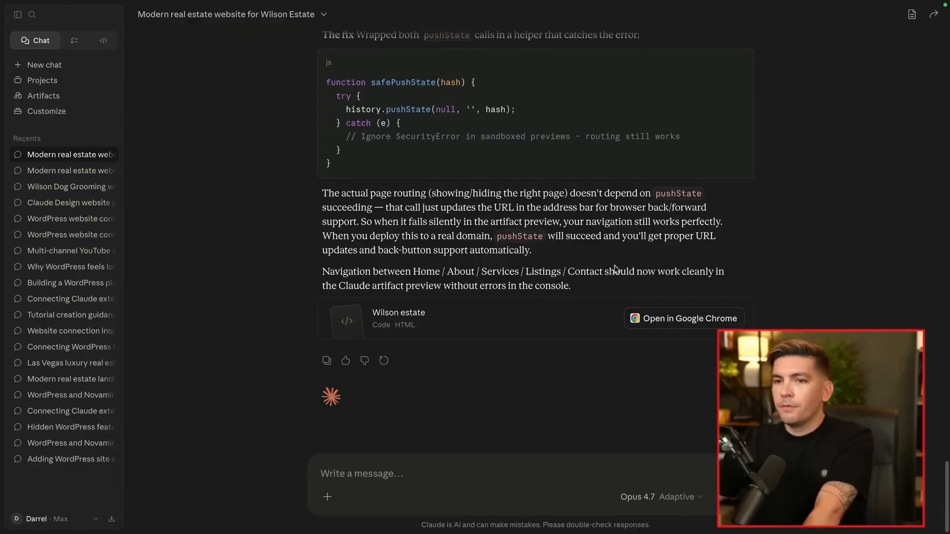
left_click(910, 16)
left_click(845, 95)
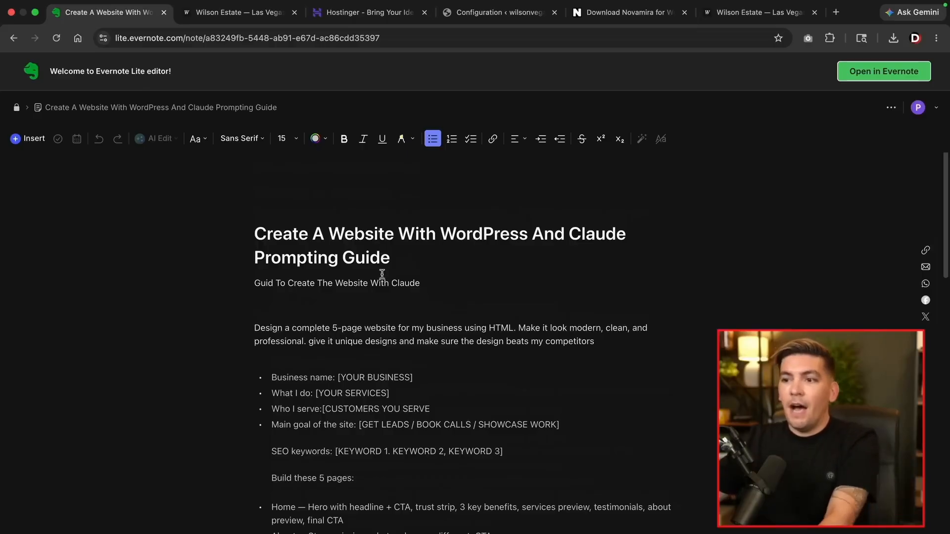
Copy the six 'Guide To Import The Website' paragraphs, from "okay great, next" through the domain link
scroll(381, 315, "down", 10)
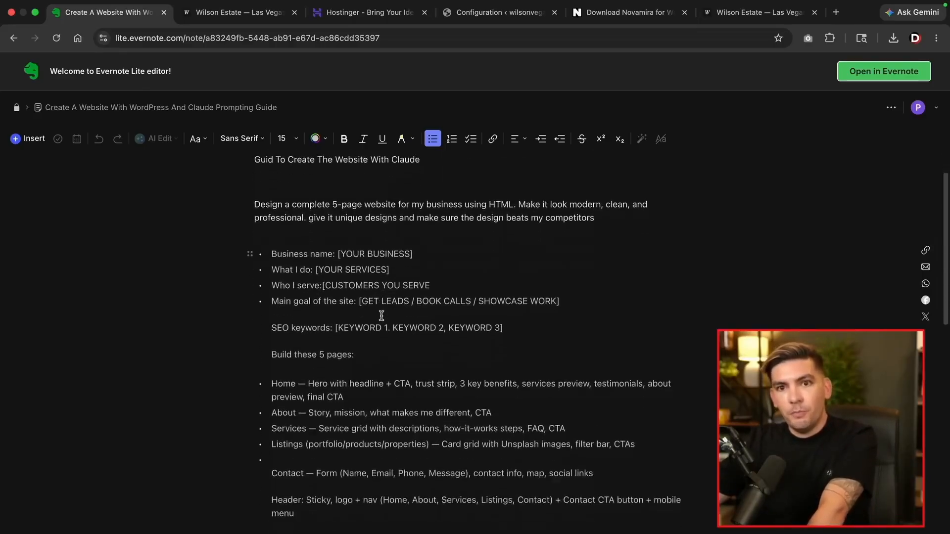
scroll(381, 315, "down", 13)
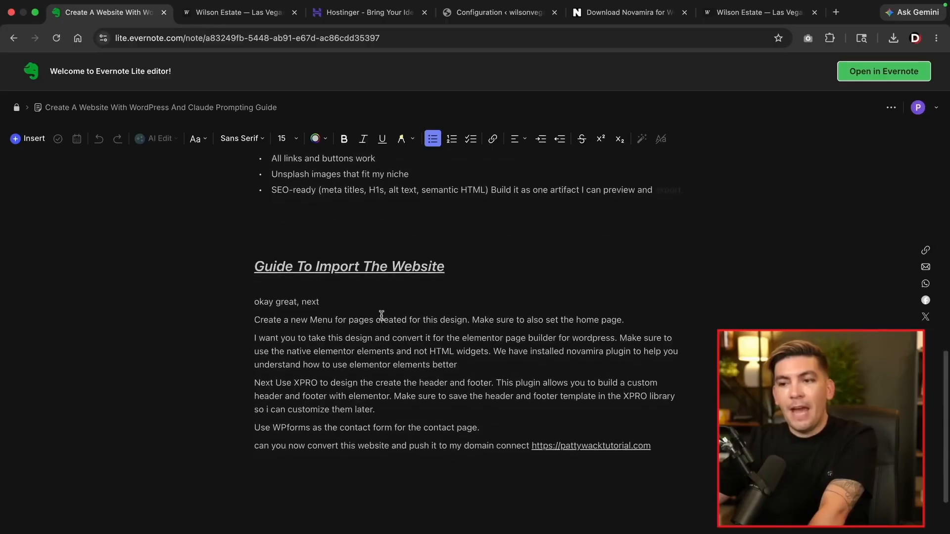
scroll(382, 315, "down", 1)
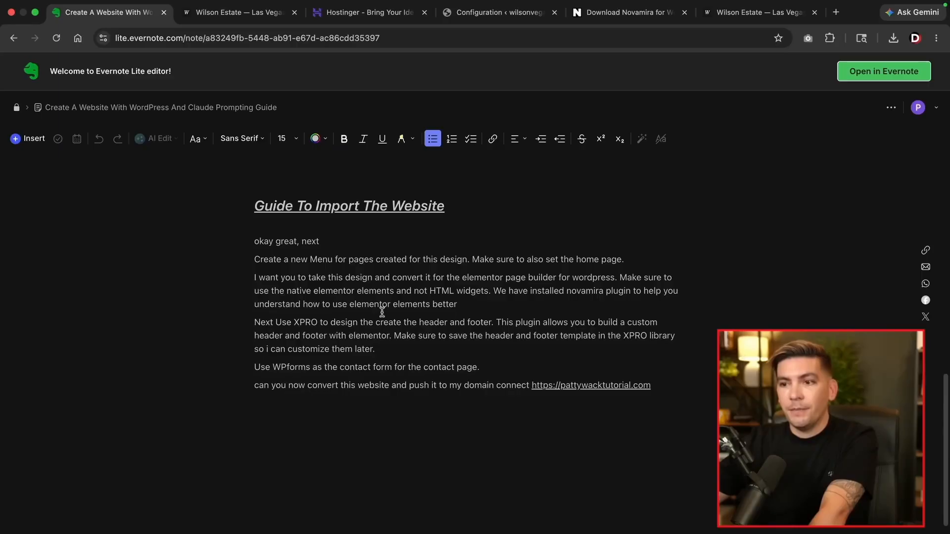
left_click_drag(251, 240, 708, 399)
right_click(516, 286)
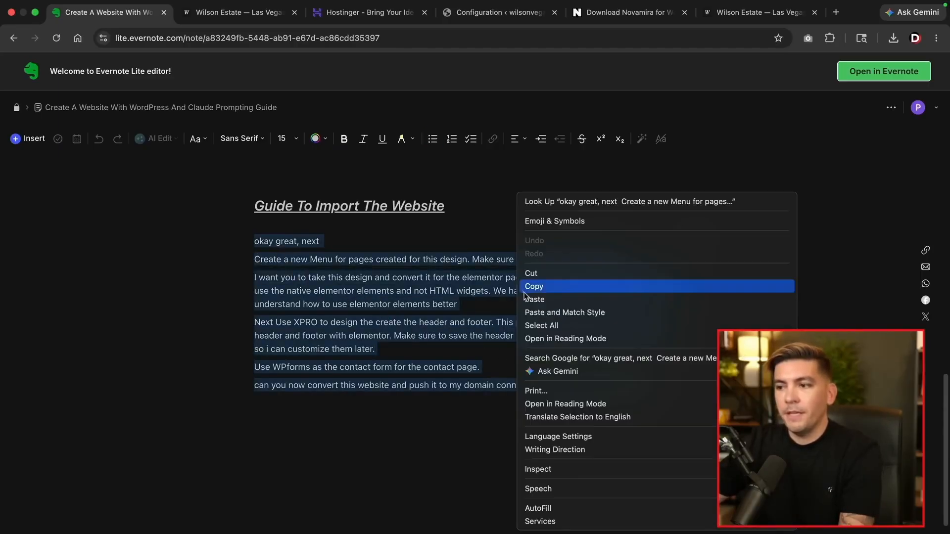
left_click(533, 285)
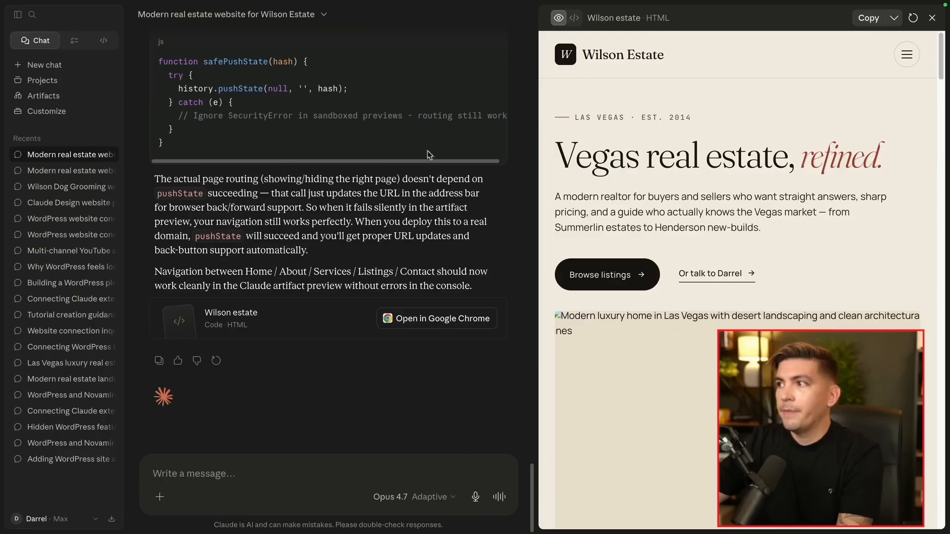
Close the preview and chat list, then paste the Elementor import prompt unsent
left_click(933, 18)
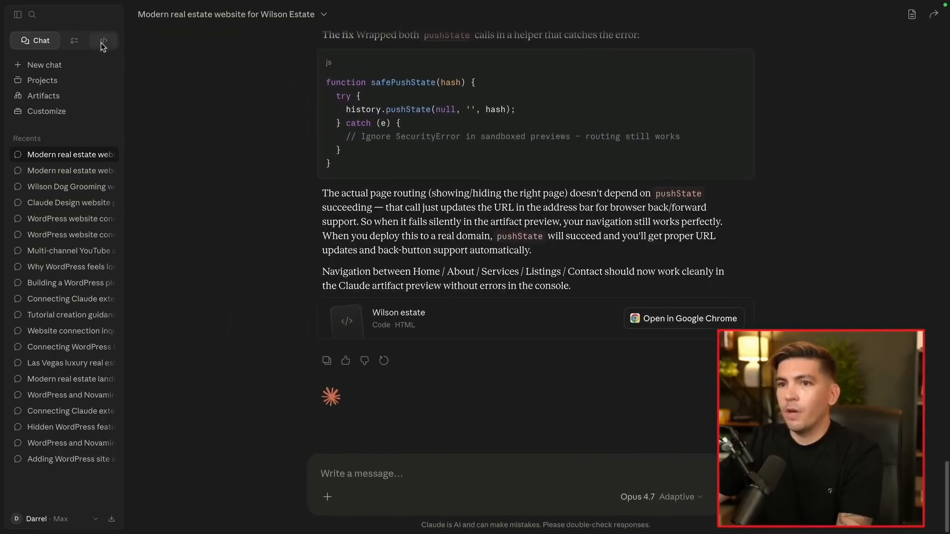
left_click(19, 16)
right_click(303, 468)
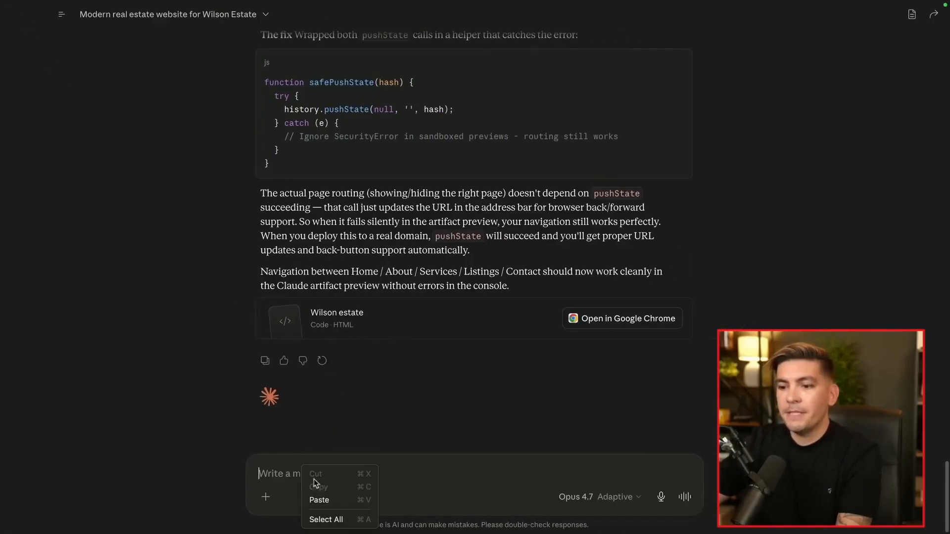
left_click(321, 500)
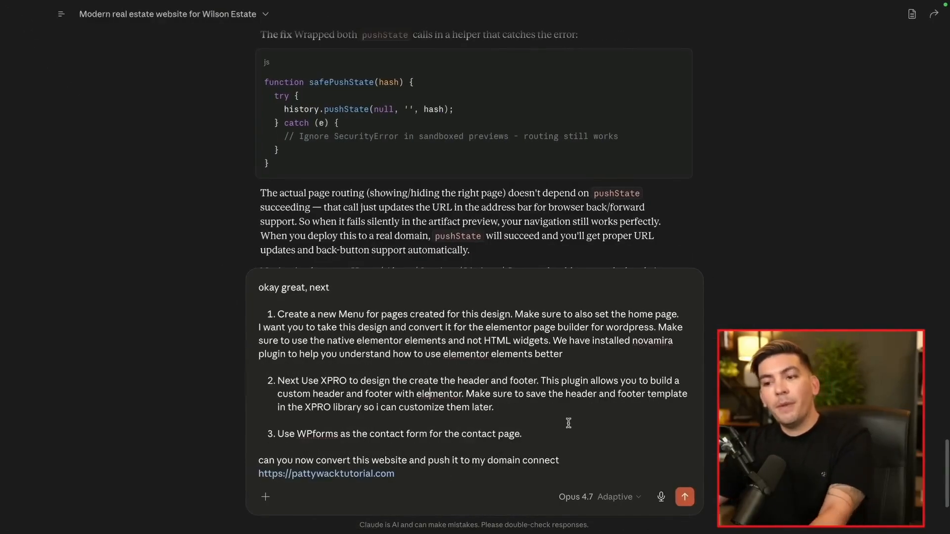
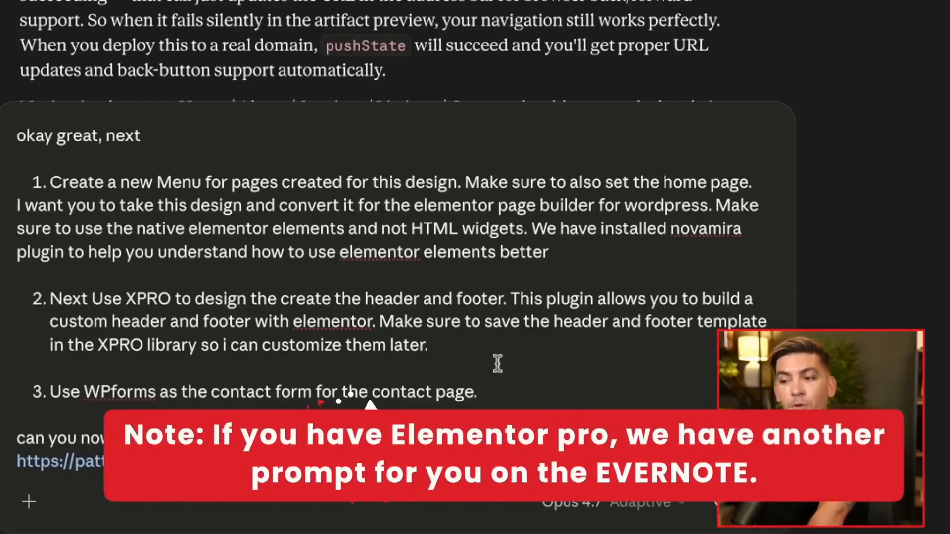
left_click(453, 348)
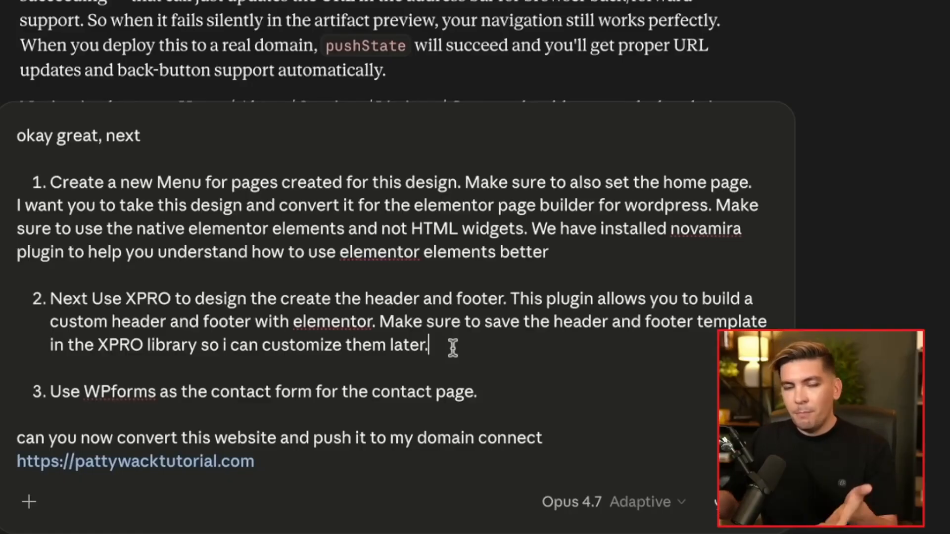
left_click(500, 390)
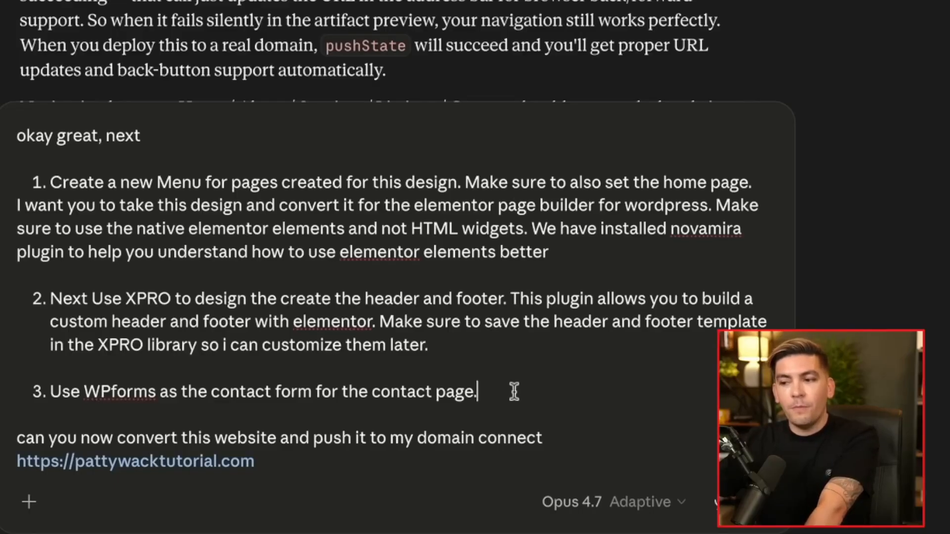
left_click(262, 460)
left_click_drag(262, 460, 13, 450)
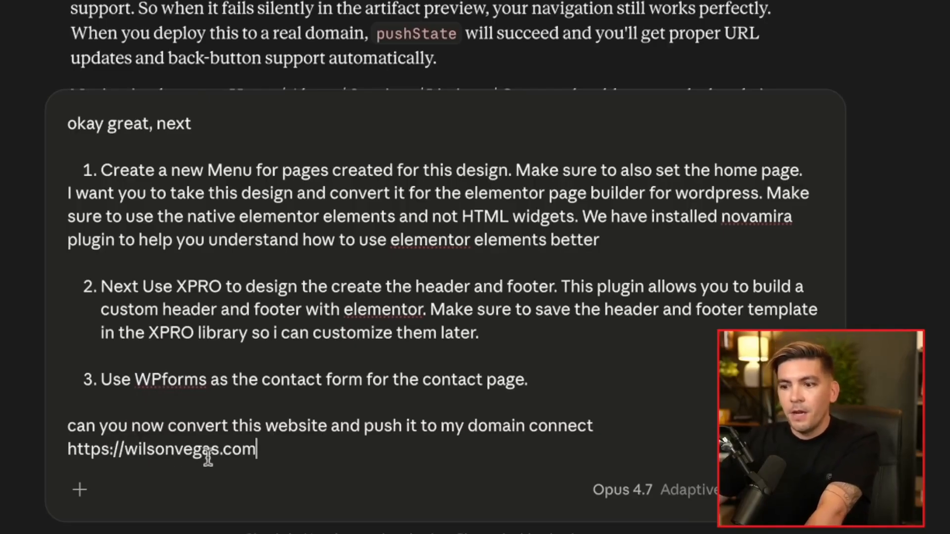
left_click_drag(280, 450, 74, 449)
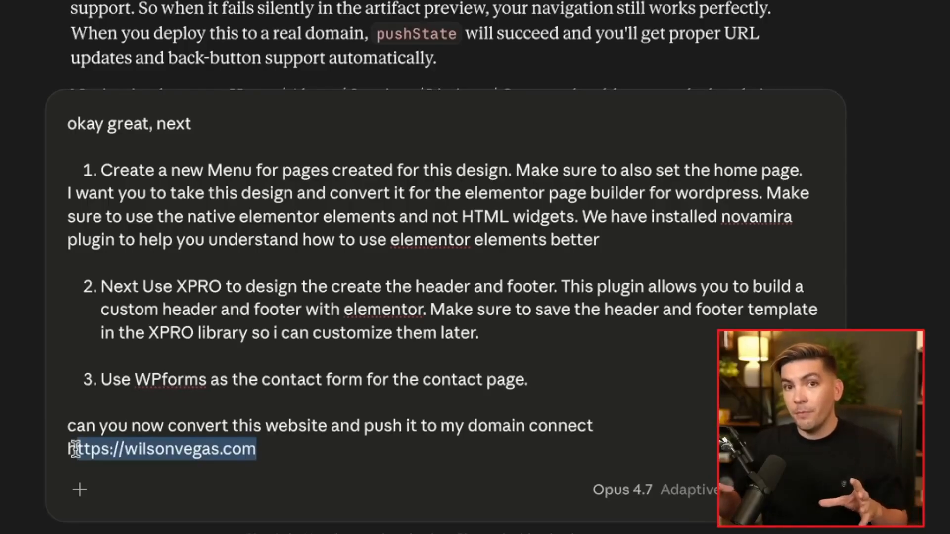
left_click(262, 351)
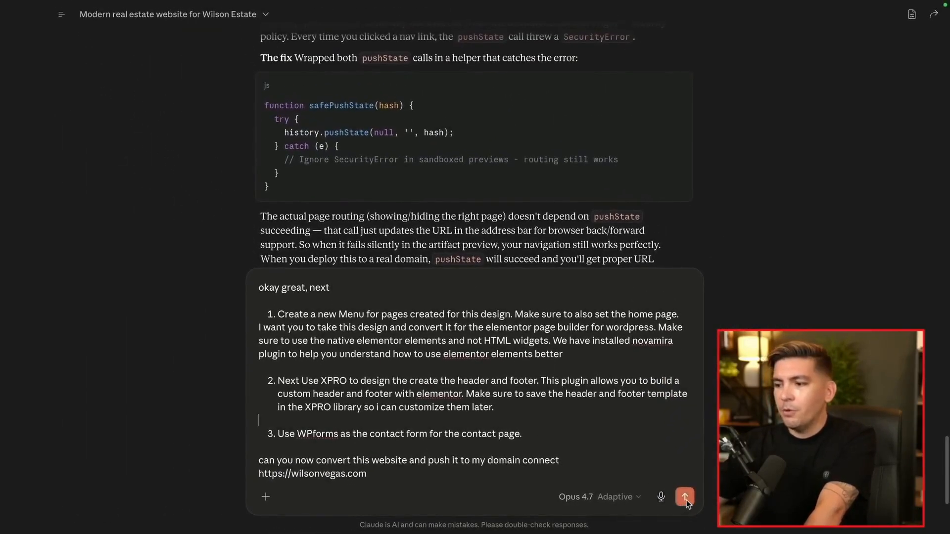
Send the Elementor conversion prompt and always allow Claude to use the Novamira abilities
left_click(685, 497)
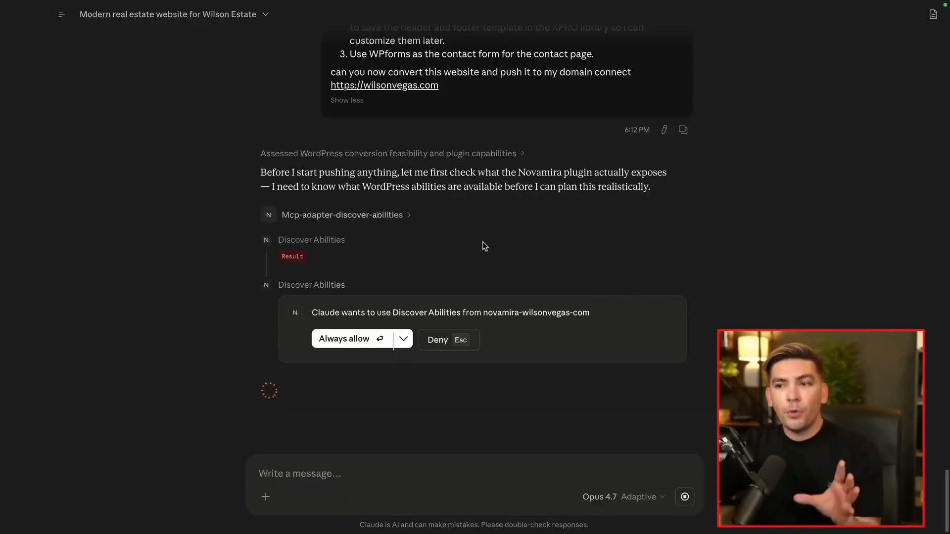
left_click(352, 342)
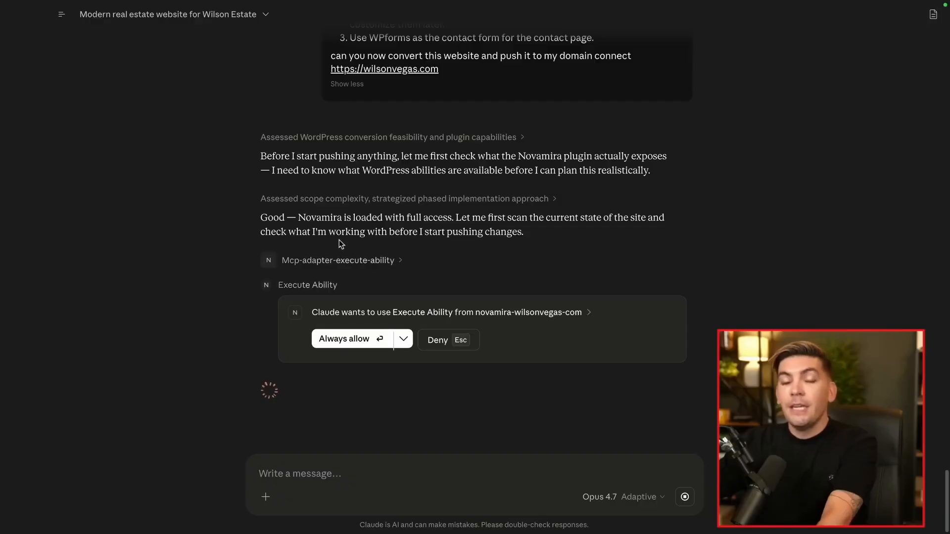
left_click_drag(262, 218, 452, 221)
left_click(452, 221)
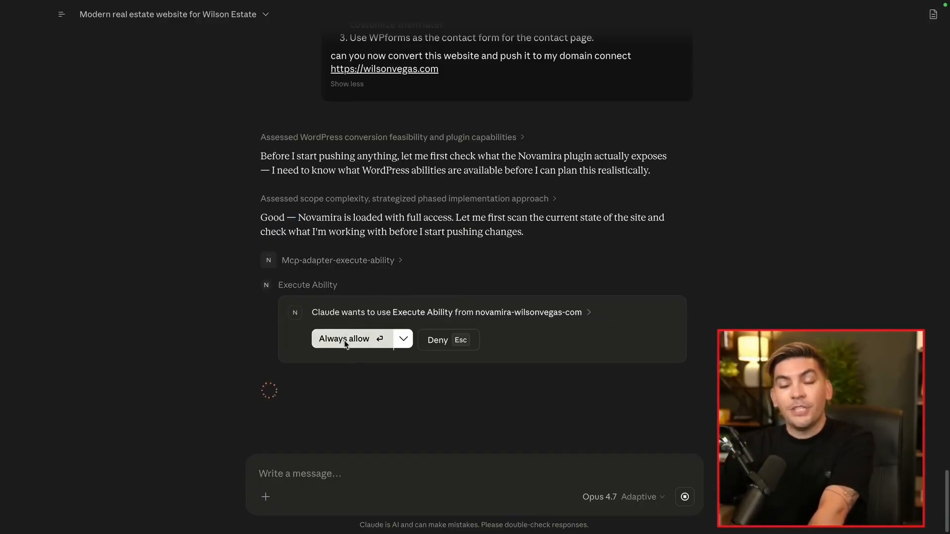
scroll(528, 316, "up", 10)
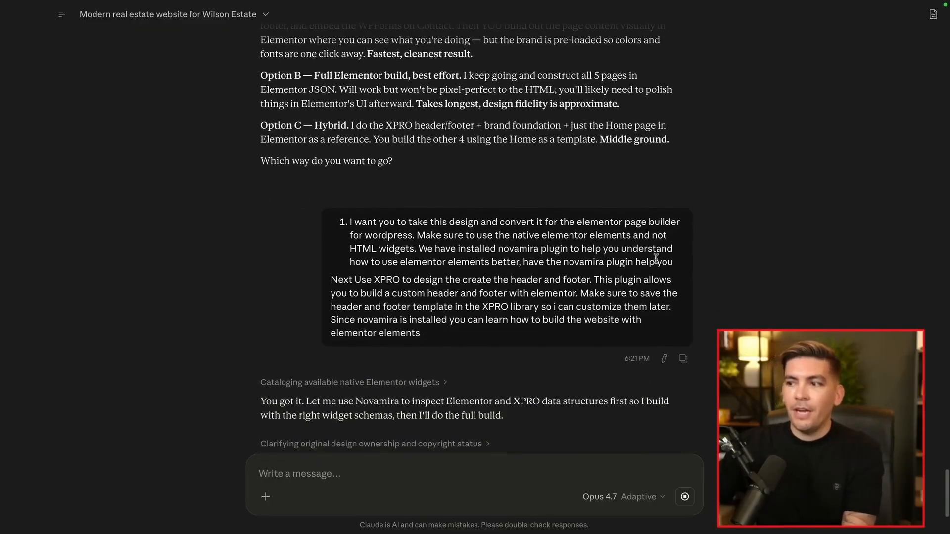
Point out the Novamira plugin request, then review Claude's build summary and five-page table
left_click_drag(671, 263, 529, 262)
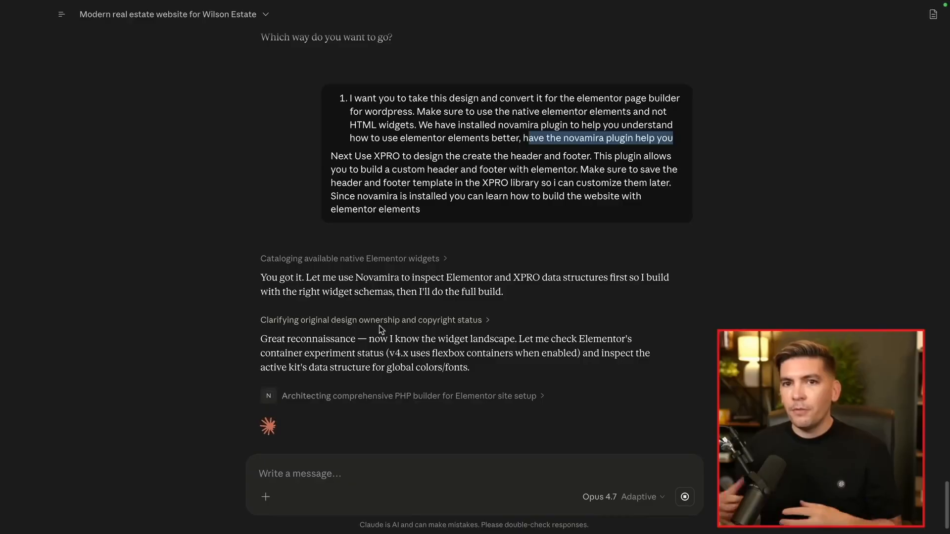
left_click_drag(524, 141, 660, 148)
left_click(573, 170)
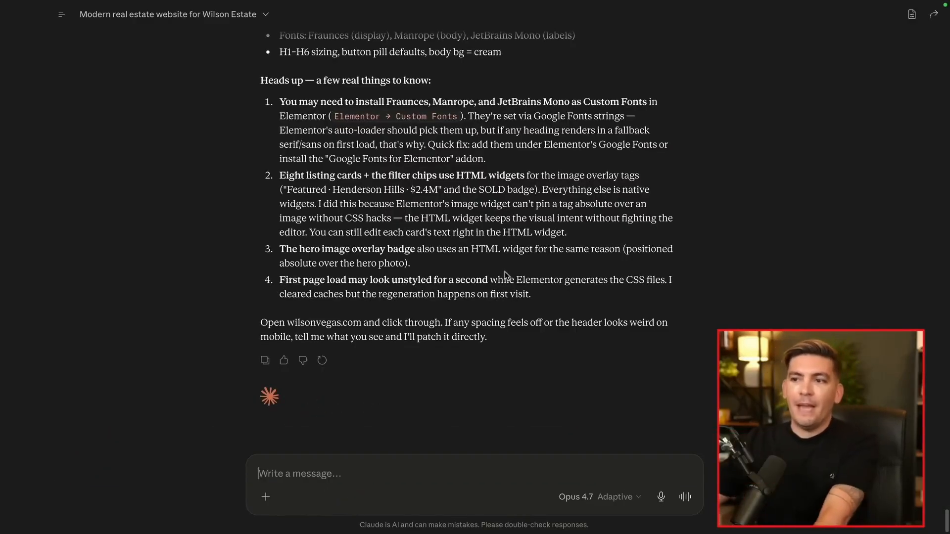
scroll(421, 269, "up", 8)
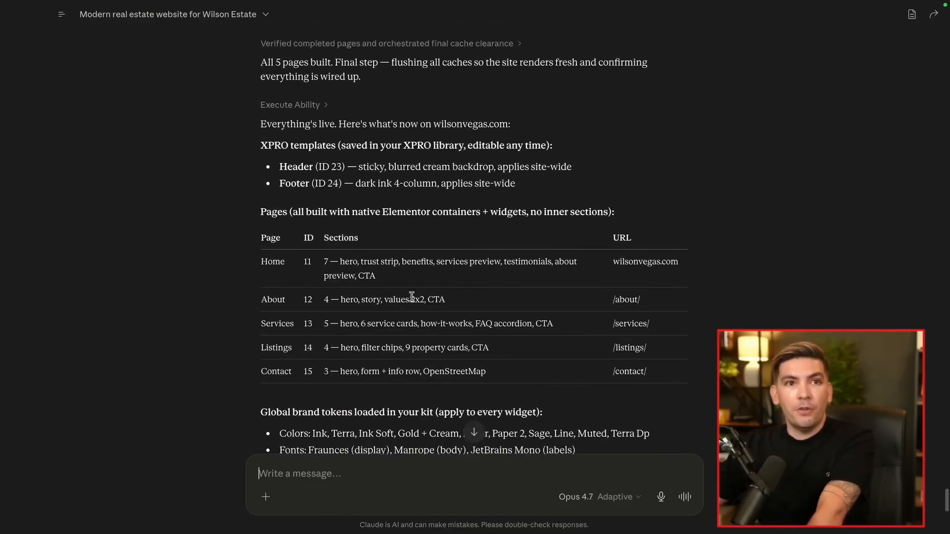
scroll(410, 296, "up", 8)
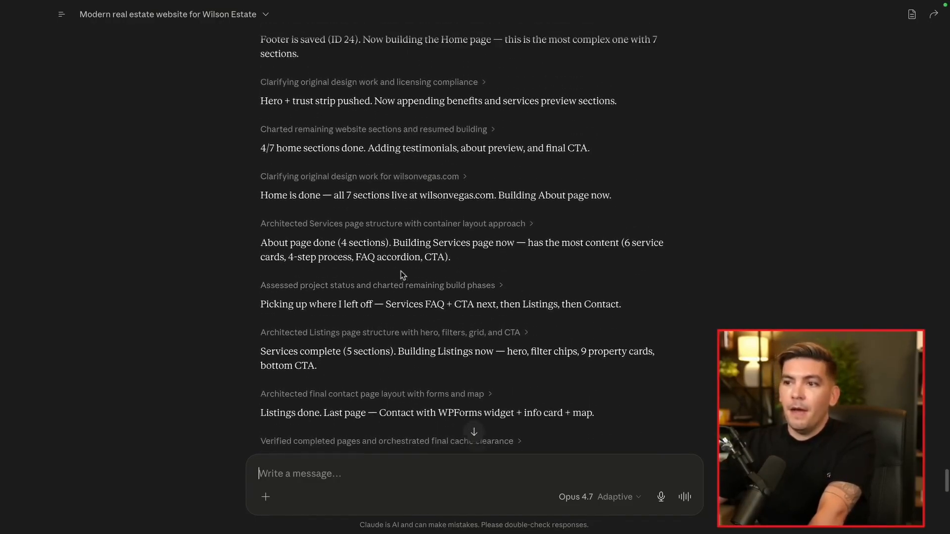
scroll(306, 196, "up", 1)
scroll(419, 250, "down", 15)
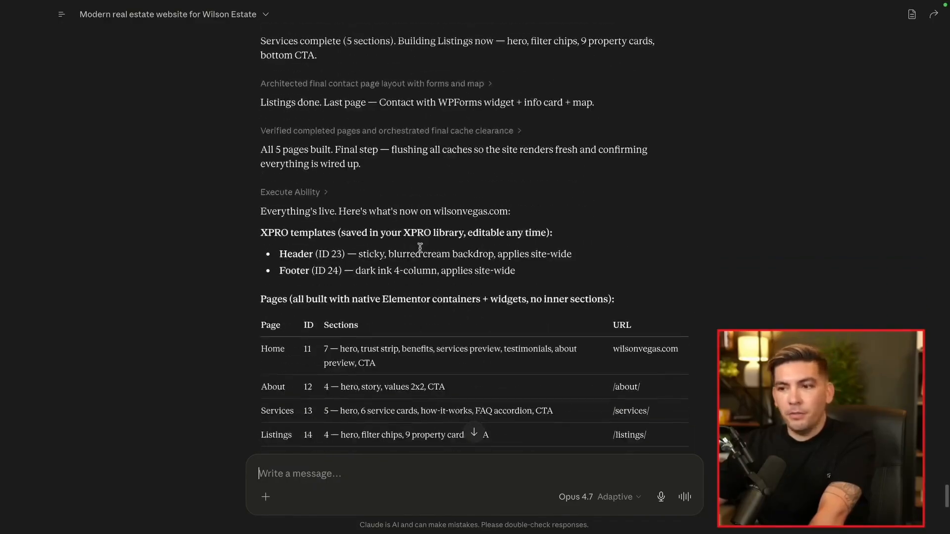
scroll(420, 250, "down", 1)
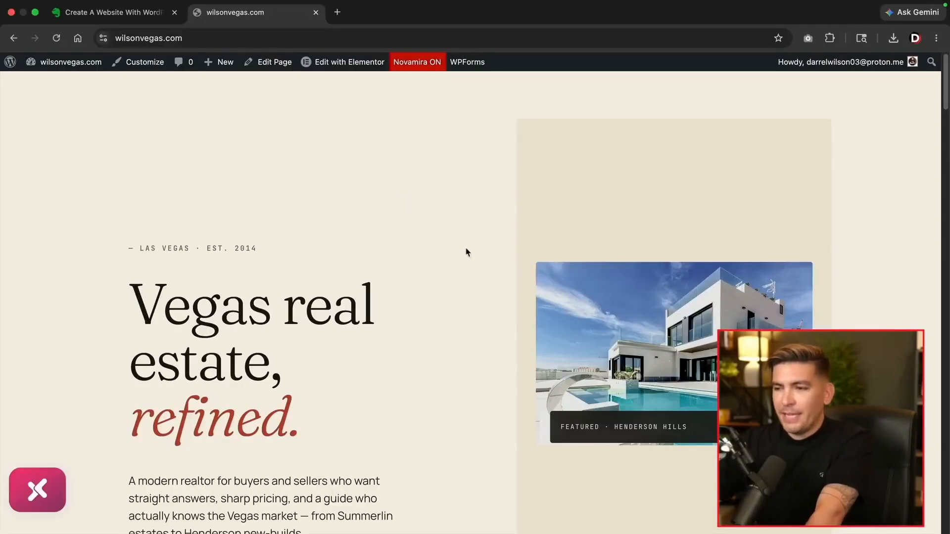
Scroll the live wilsonvegas.com homepage from 'Let's find your next address' back up to the hero
scroll(443, 239, "down", 2)
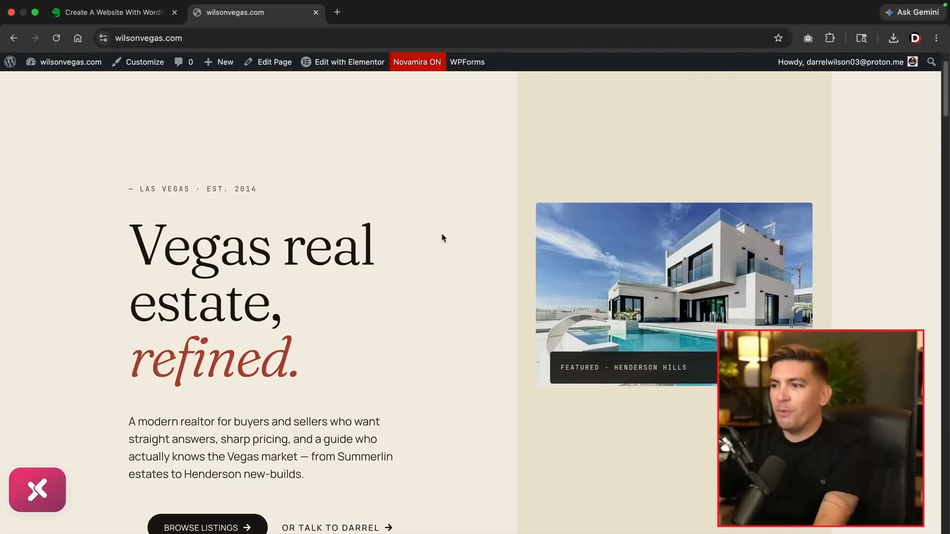
scroll(442, 236, "up", 2)
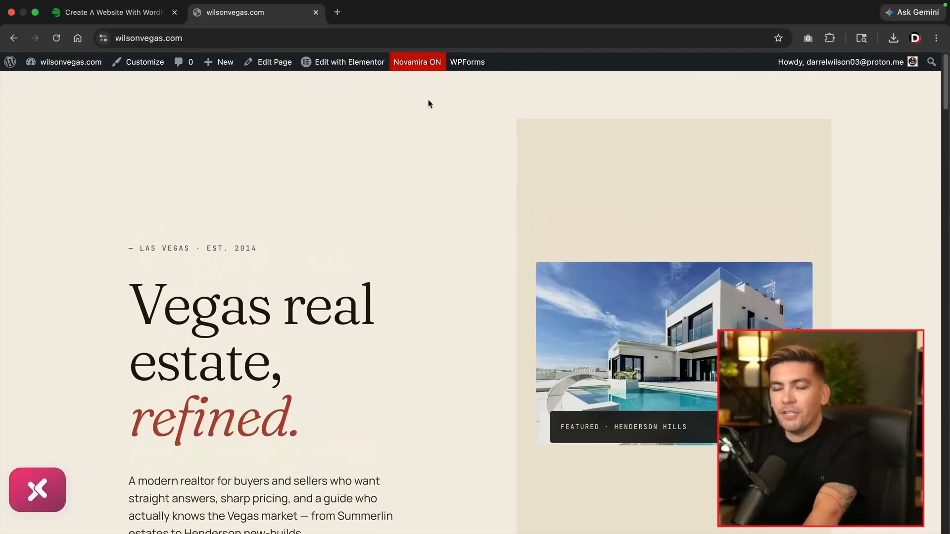
scroll(445, 205, "down", 7)
scroll(445, 206, "down", 3)
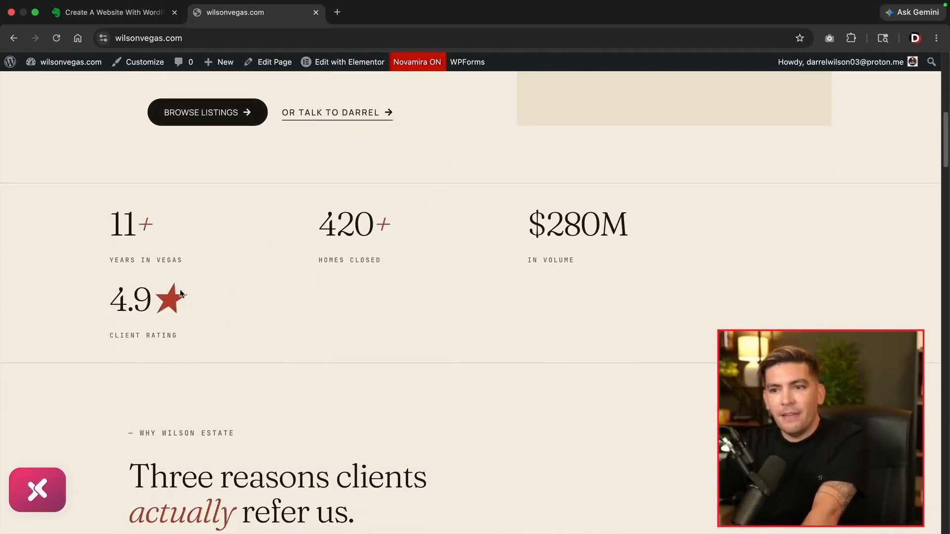
scroll(312, 307, "down", 3)
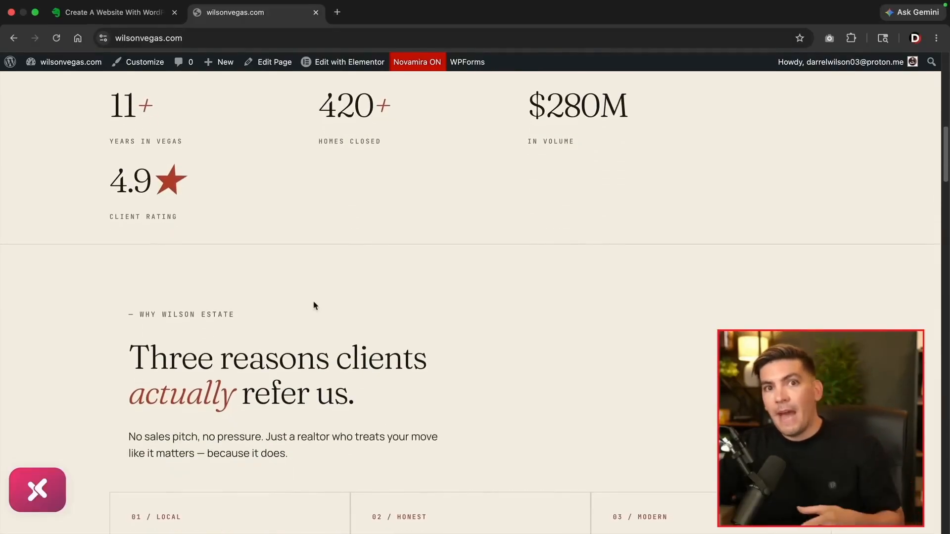
scroll(314, 305, "down", 3)
scroll(314, 302, "down", 2)
scroll(315, 304, "down", 3)
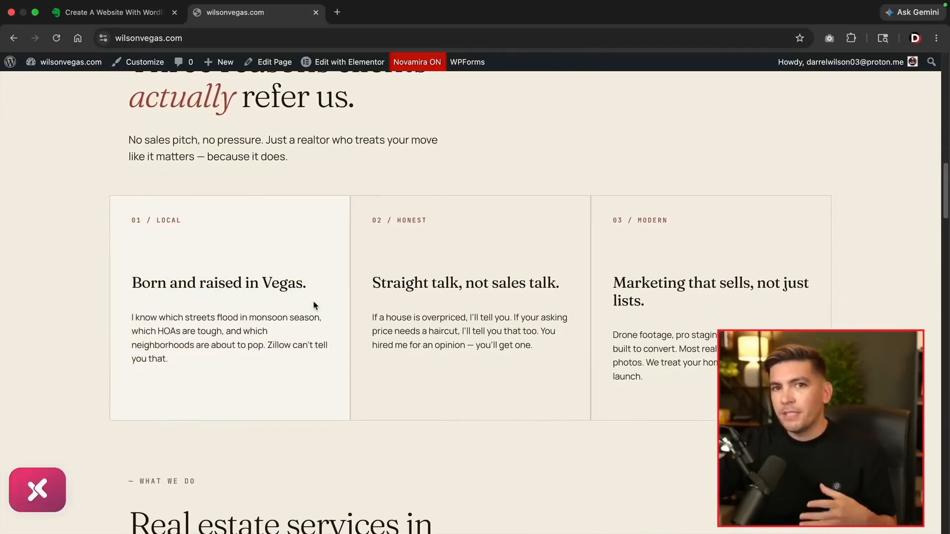
scroll(313, 305, "down", 7)
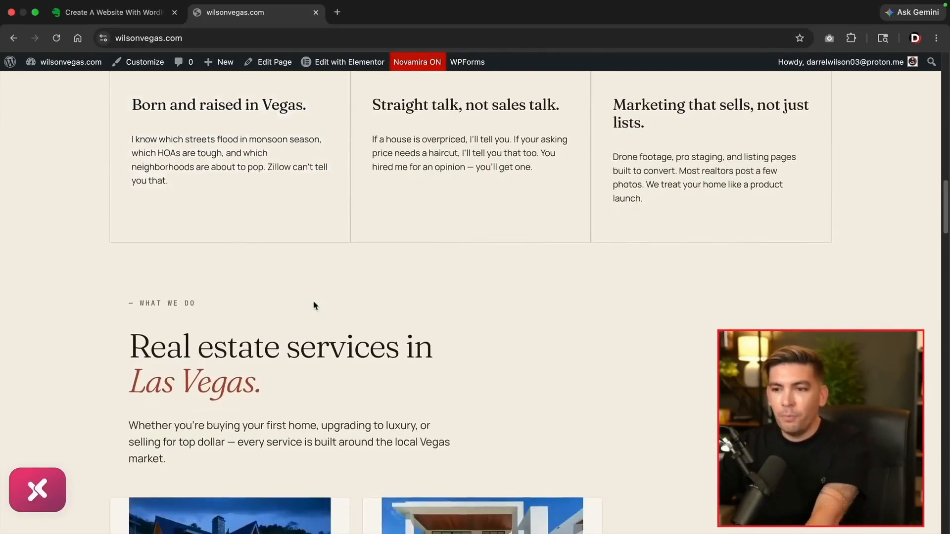
scroll(315, 305, "down", 5)
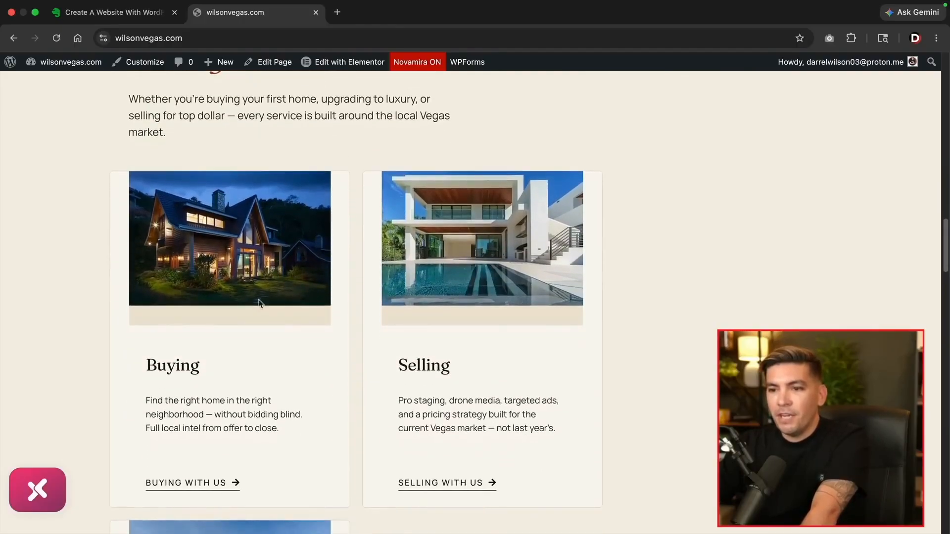
scroll(237, 424, "down", 6)
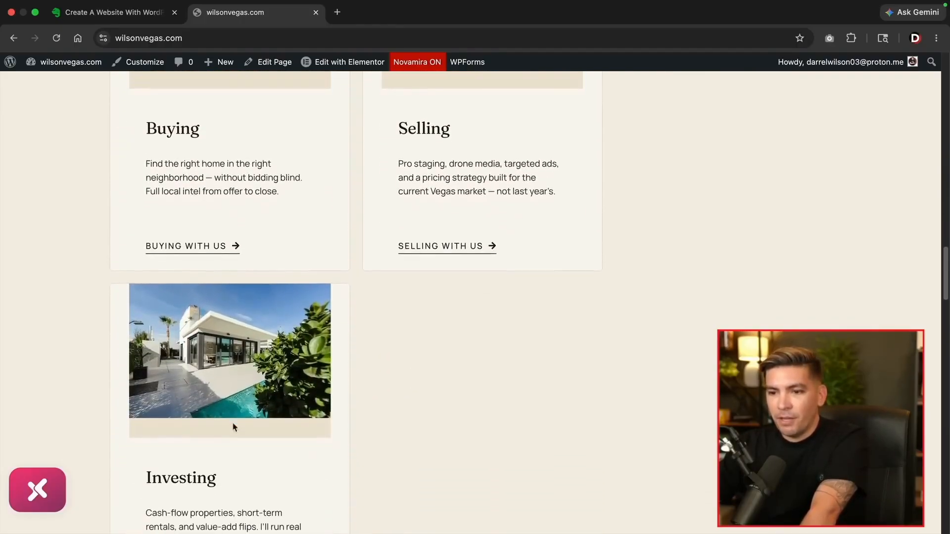
scroll(247, 424, "down", 11)
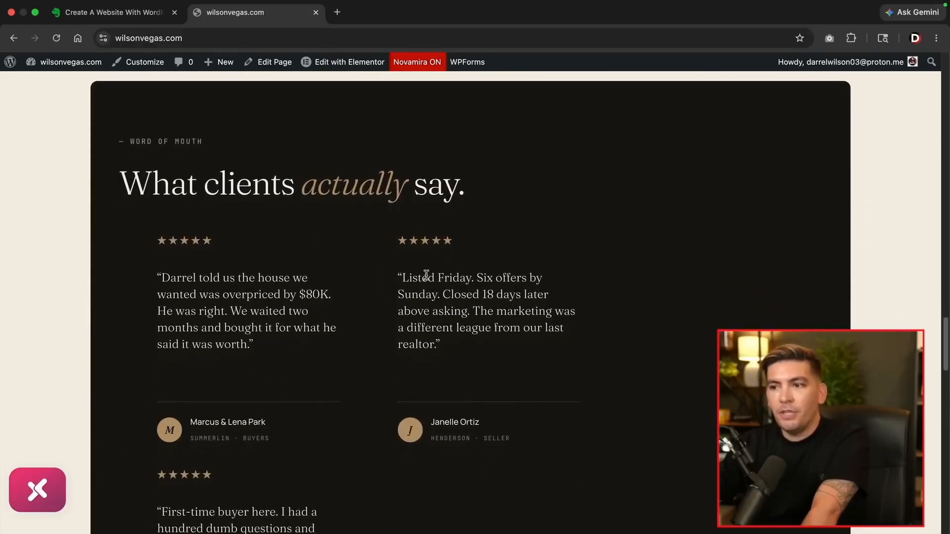
scroll(541, 304, "down", 15)
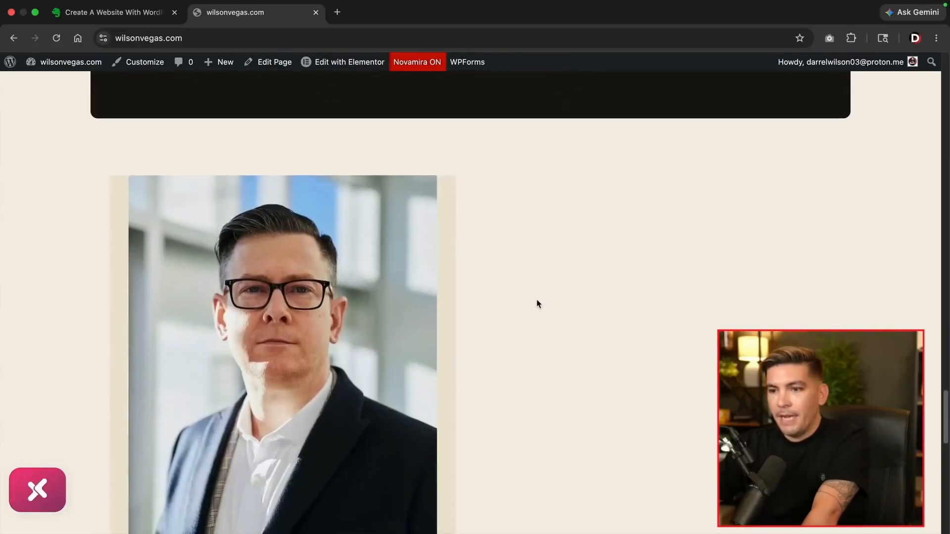
scroll(397, 329, "down", 10)
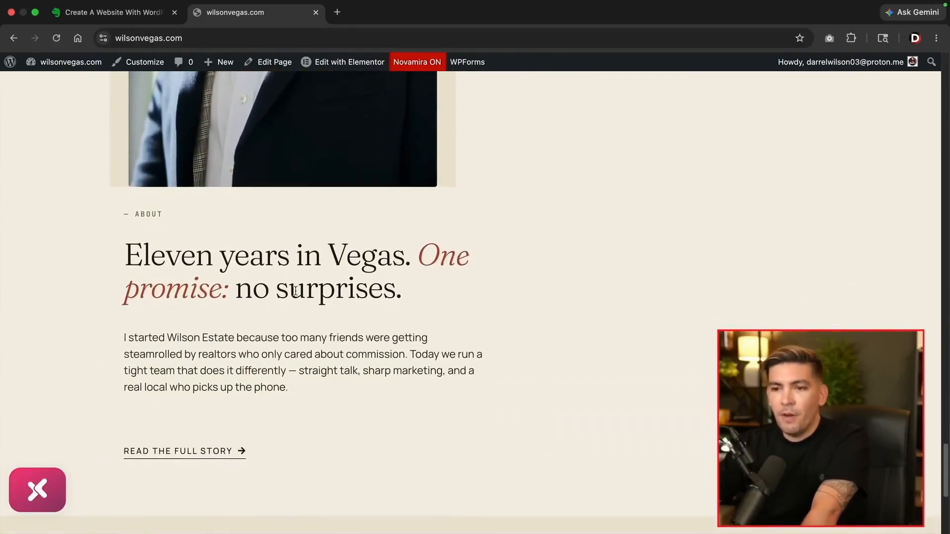
scroll(272, 343, "up", 9)
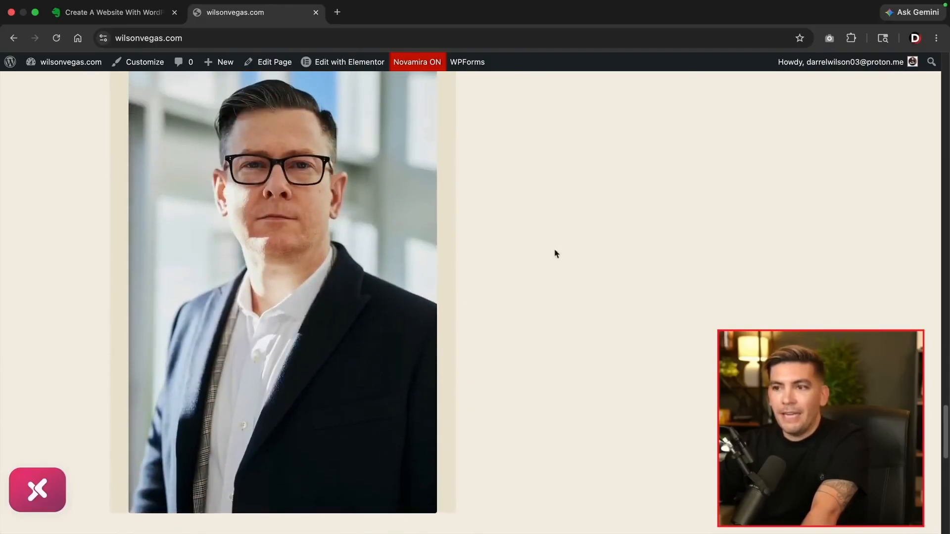
scroll(509, 335, "down", 15)
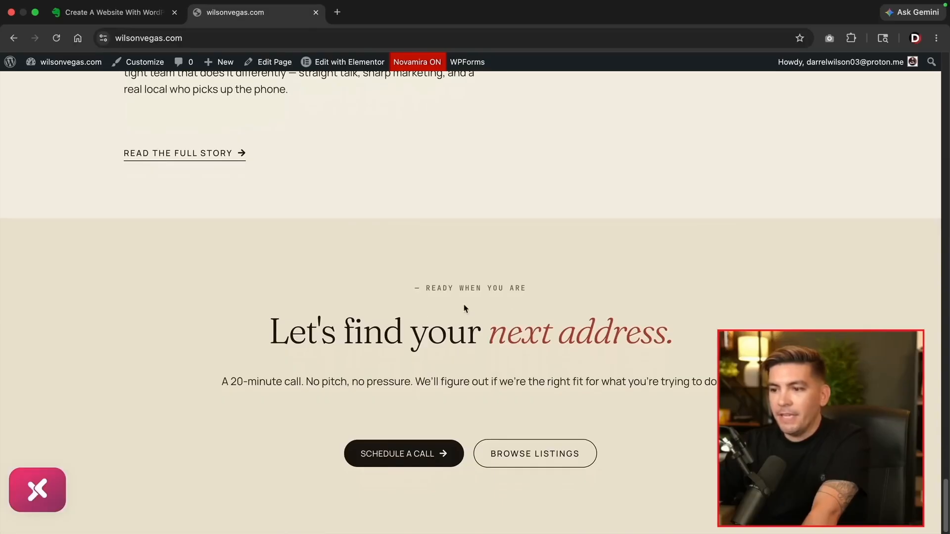
scroll(475, 423, "up", 20)
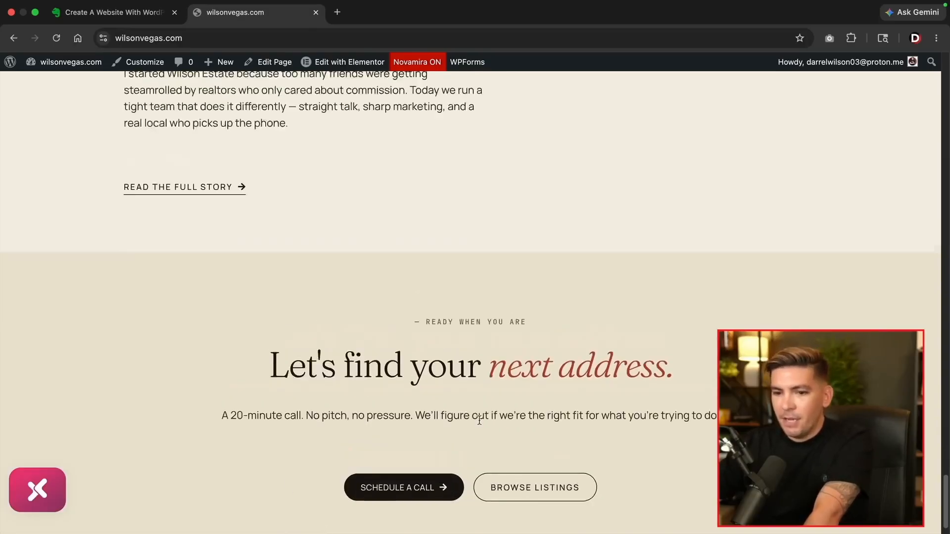
scroll(480, 424, "up", 7)
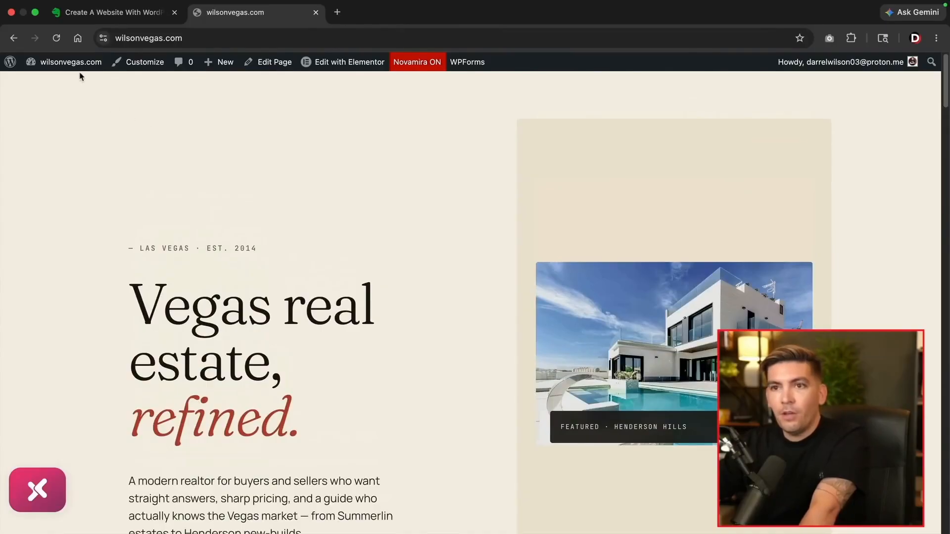
Open the Wilson Estate — Header layout from XPRO Theme Builder in Elementor
left_click(39, 489)
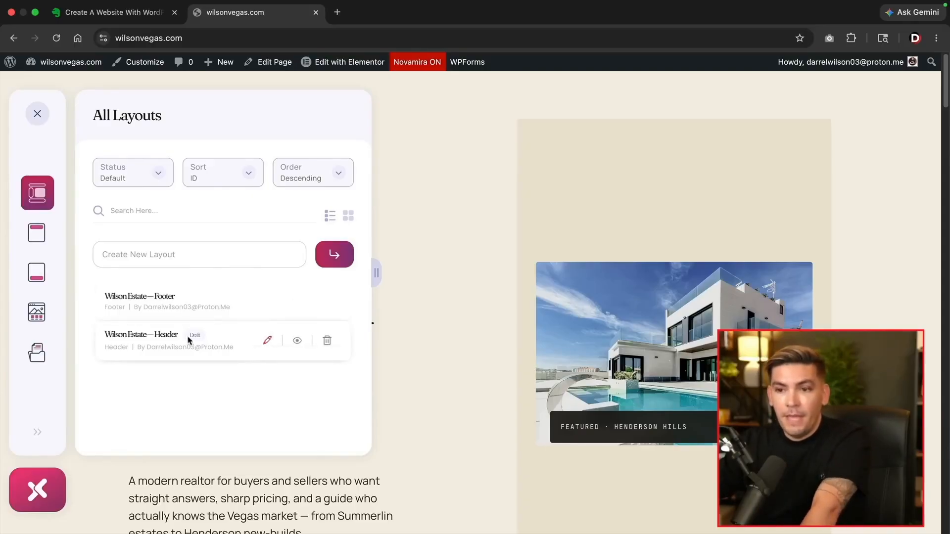
left_click(266, 341)
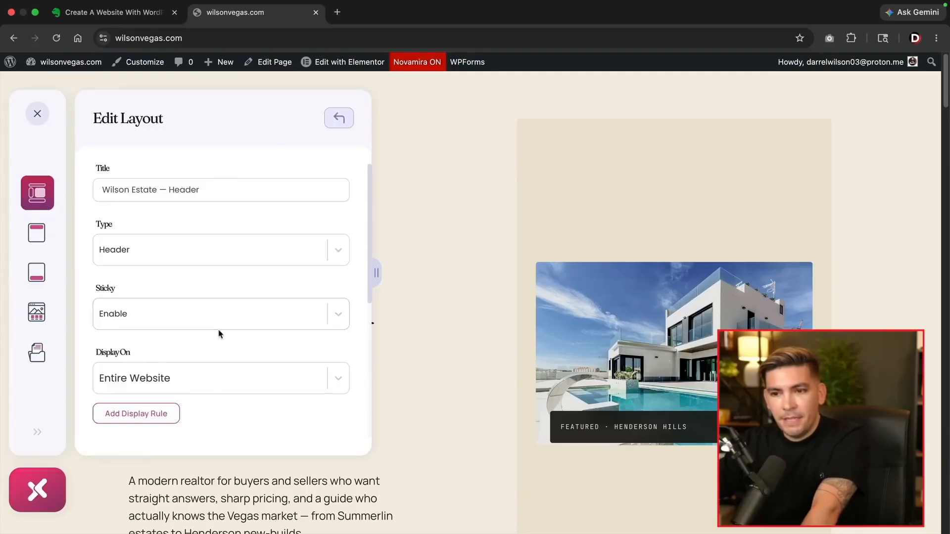
scroll(221, 334, "down", 5)
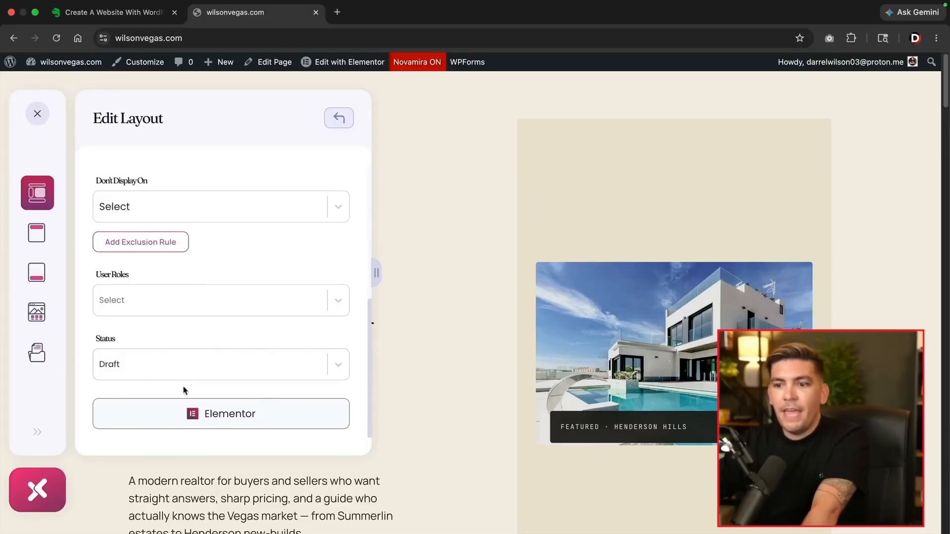
left_click(216, 416)
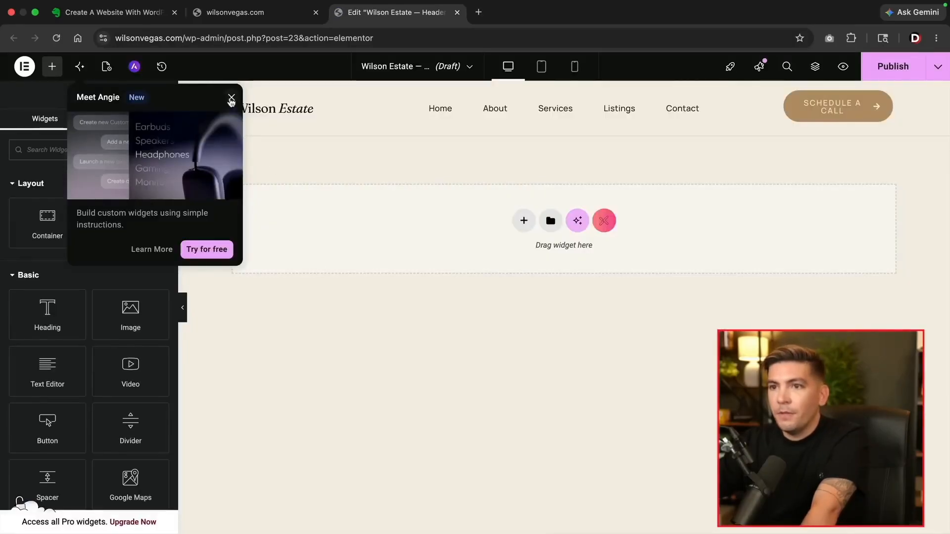
Dismiss the Angie popup, reload the live wilsonvegas.com page and reopen the XPRO layouts list
left_click(231, 99)
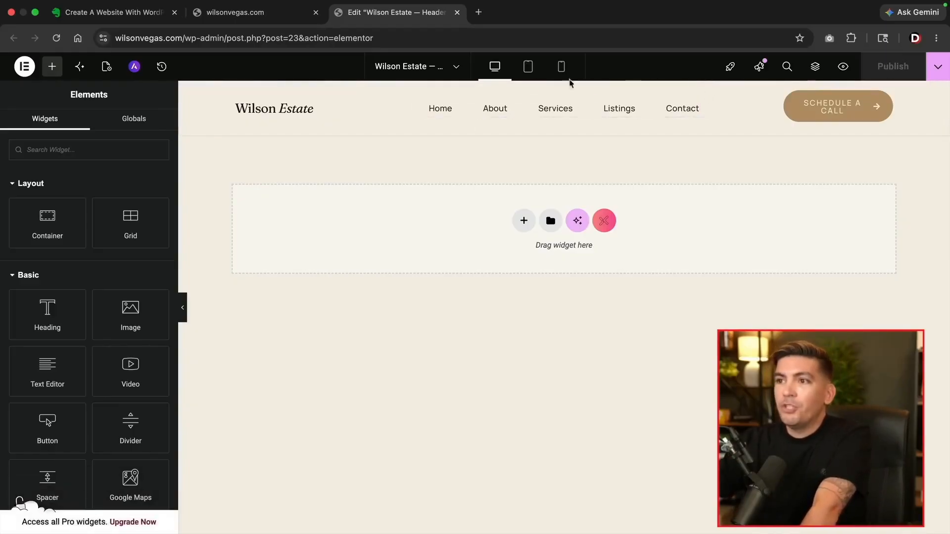
left_click(235, 12)
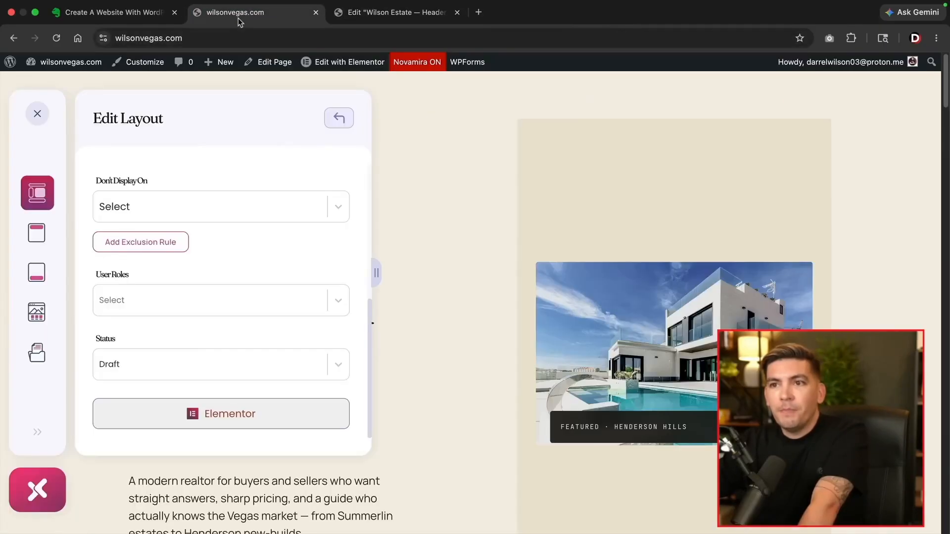
left_click(61, 42)
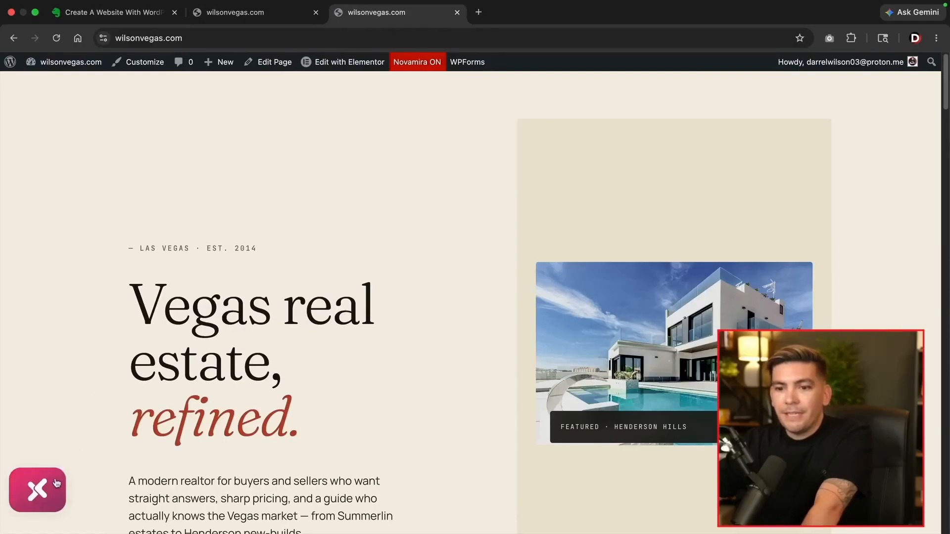
left_click(56, 484)
mouse_move(158, 297)
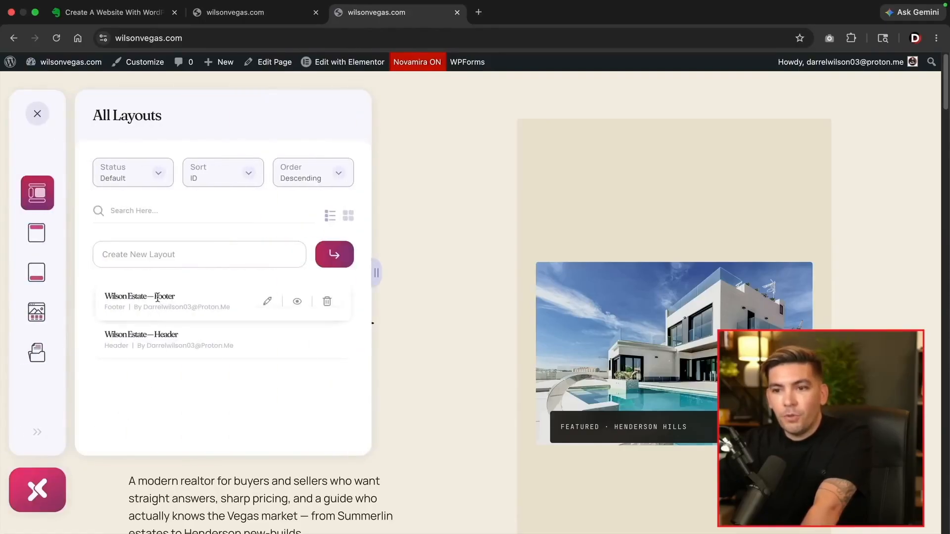
Set the Wilson Estate — Footer layout to display on the Entire Website and update it
left_click(267, 303)
scroll(427, 399, "down", 4)
scroll(427, 399, "down", 15)
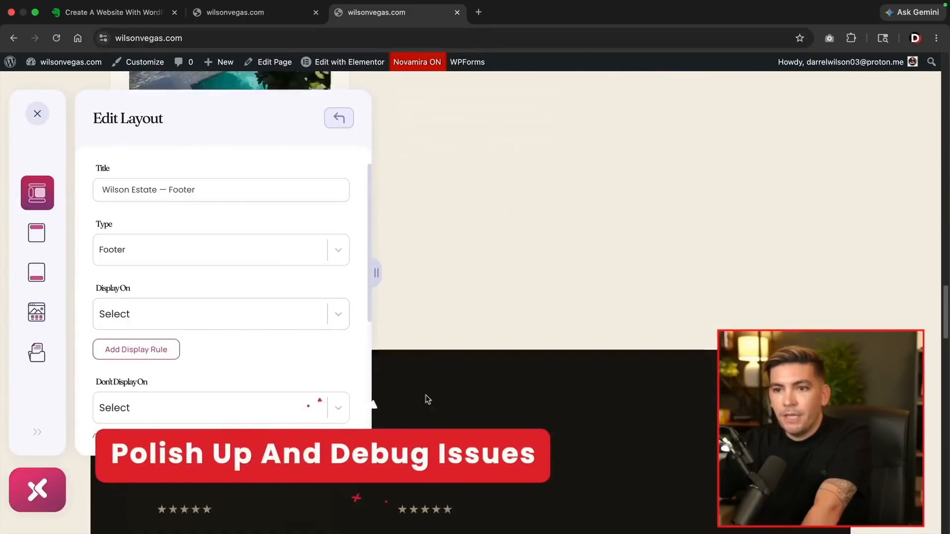
scroll(507, 415, "down", 5)
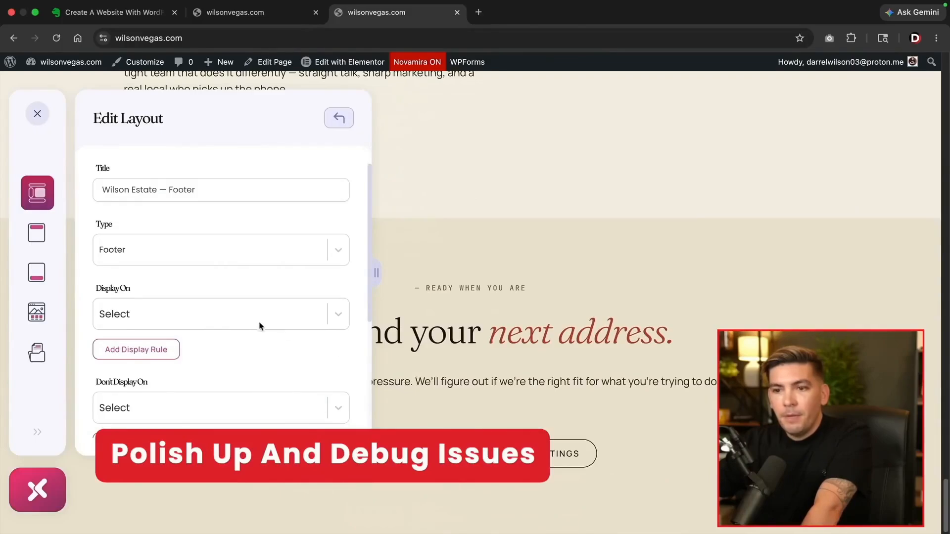
left_click(246, 317)
left_click(126, 365)
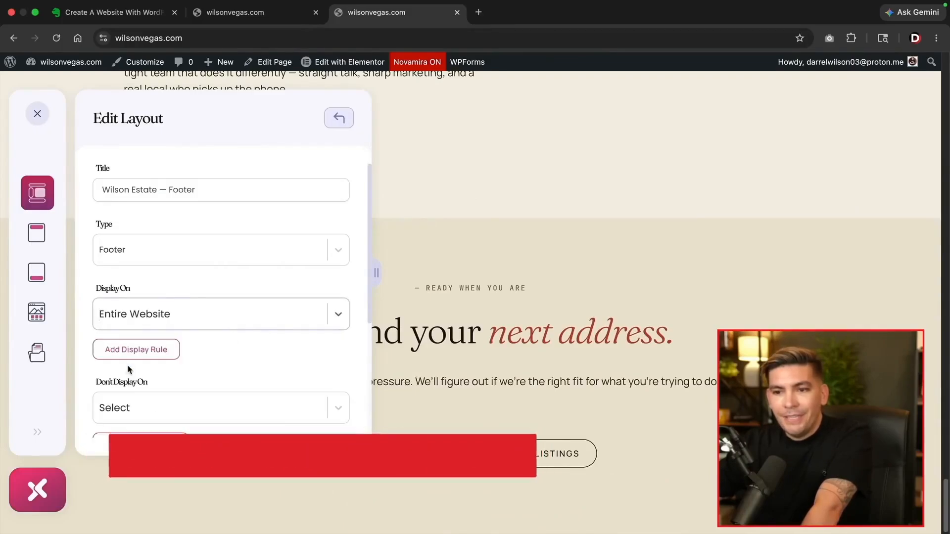
scroll(153, 369, "down", 4)
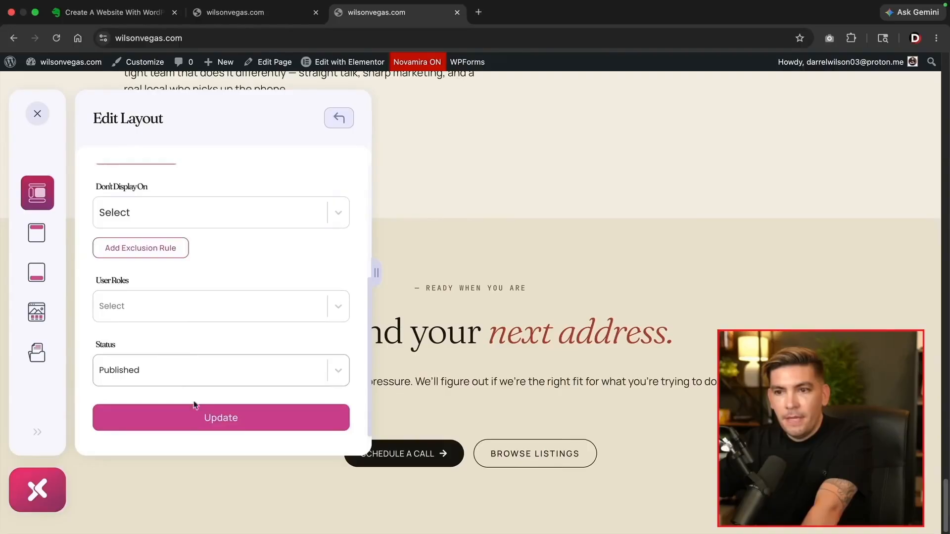
left_click(213, 420)
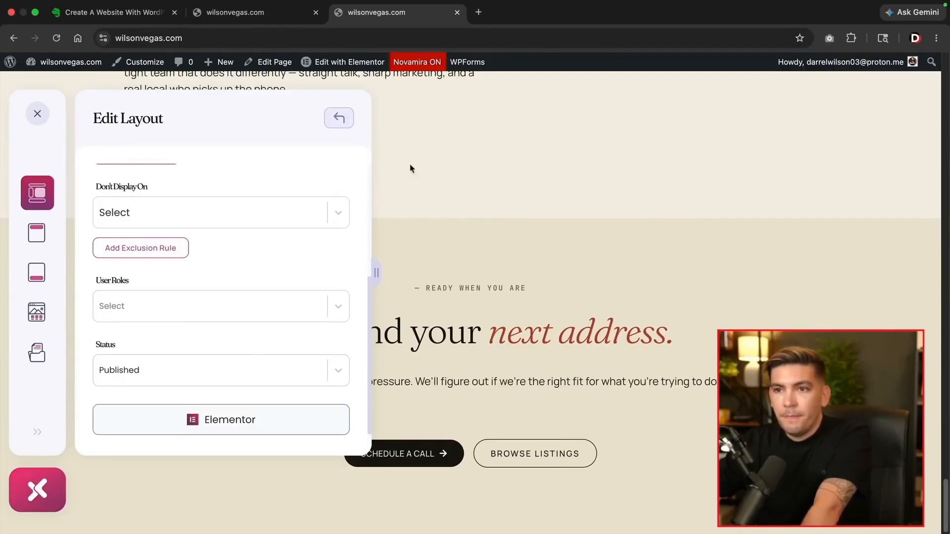
left_click(36, 115)
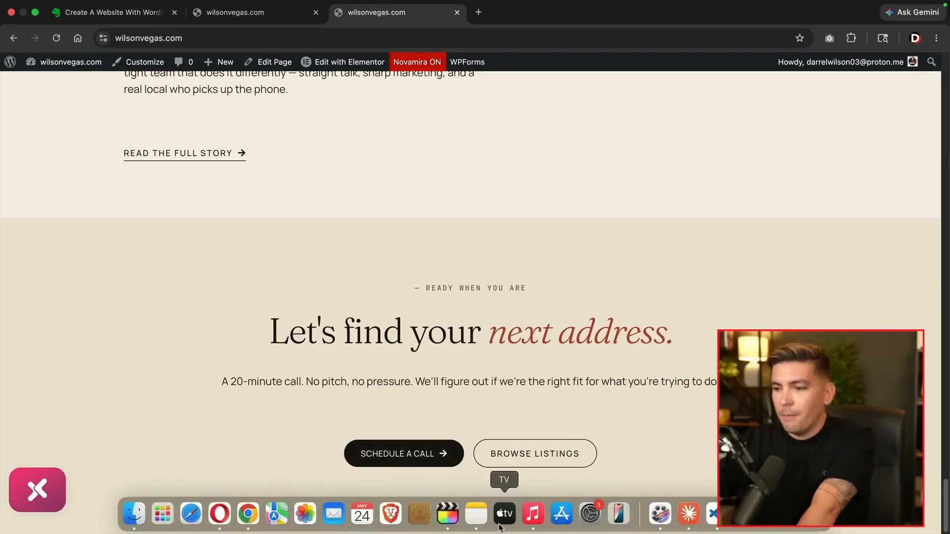
Send Claude the header and footer debugging request and read its explanation of the fix
left_click(683, 518)
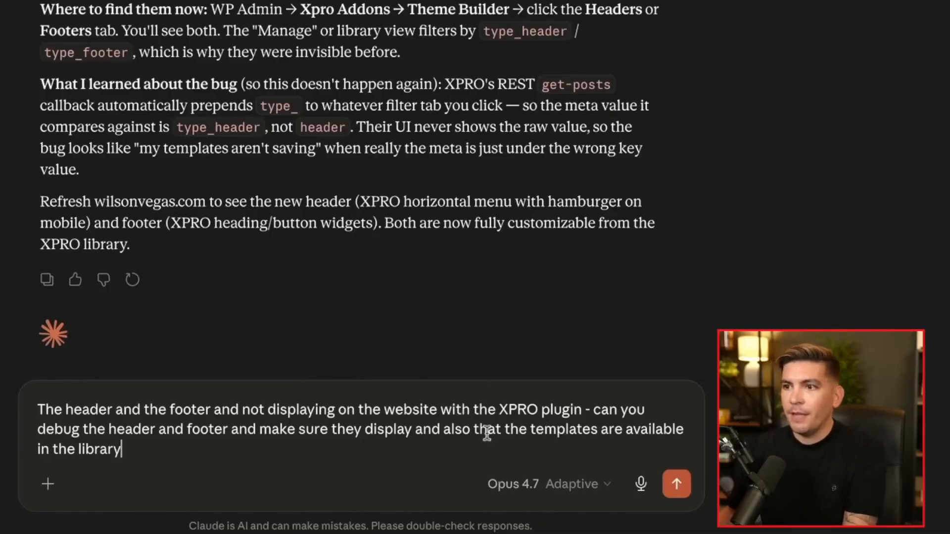
key("Return")
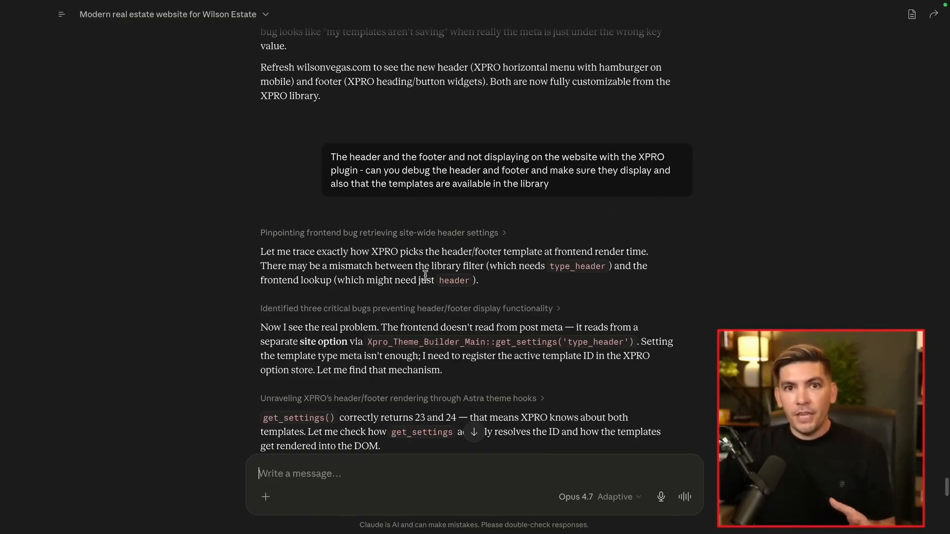
scroll(350, 323, "down", 1)
left_click_drag(301, 324, 511, 325)
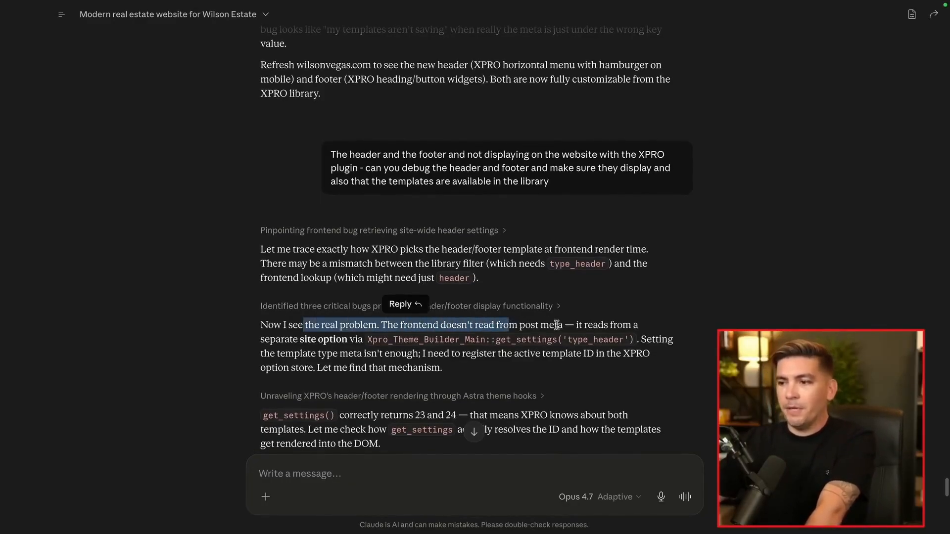
scroll(557, 324, "down", 3)
scroll(386, 327, "down", 1)
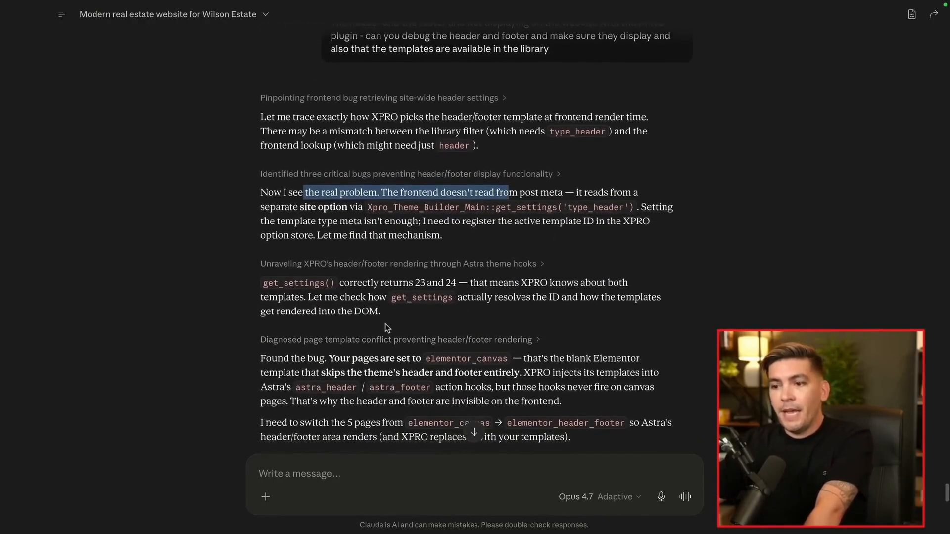
left_click_drag(277, 359, 335, 359)
scroll(355, 357, "down", 4)
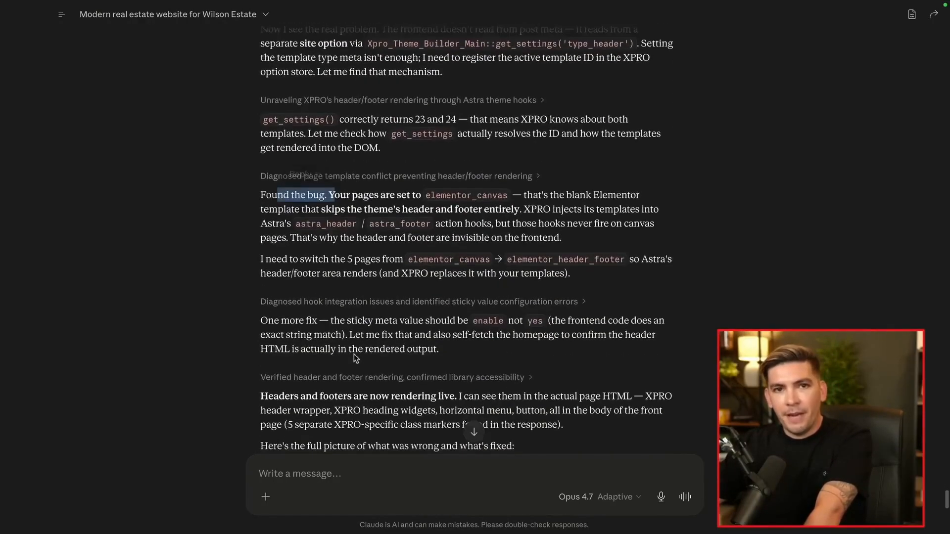
scroll(355, 358, "down", 10)
scroll(354, 351, "down", 3)
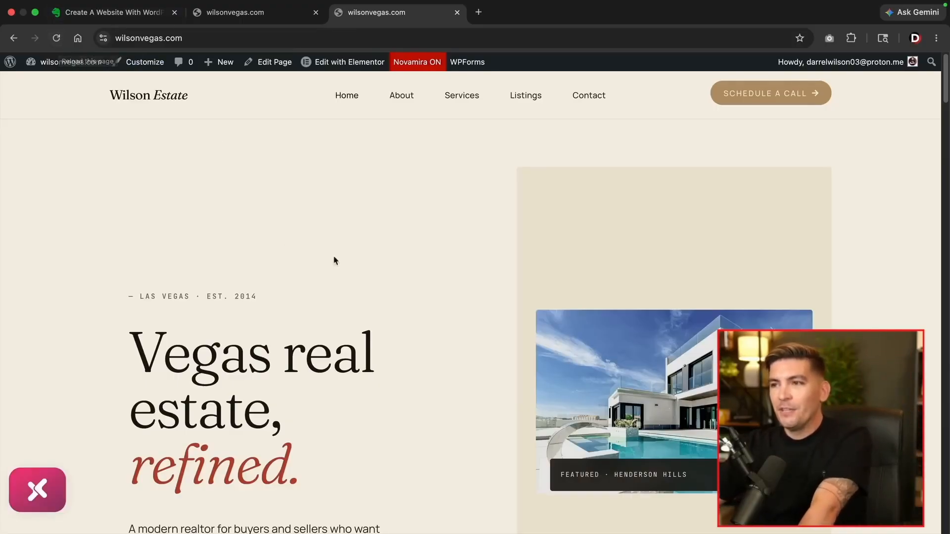
Check the new Wilson Estate header and dark footer, then open the Home page in Elementor
scroll(940, 143, "down", 20)
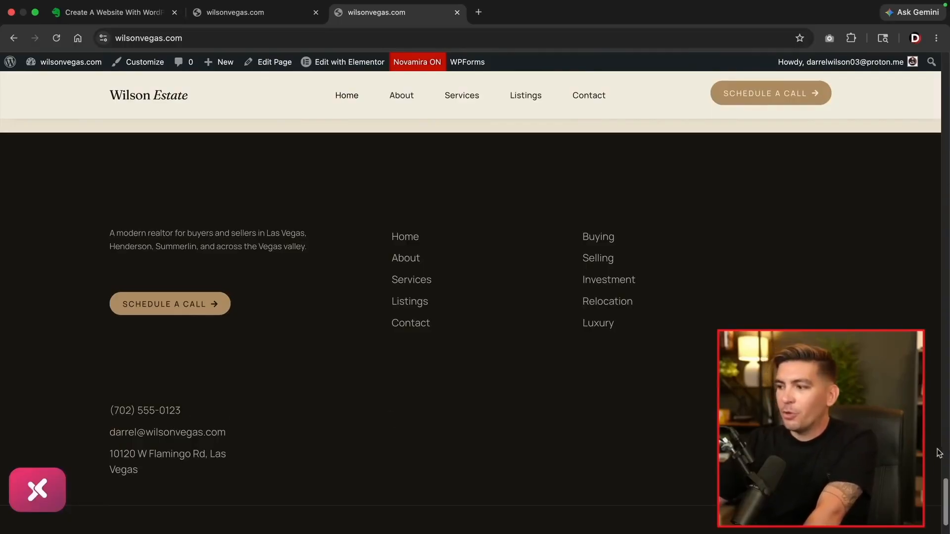
left_click_drag(945, 500, 947, 85)
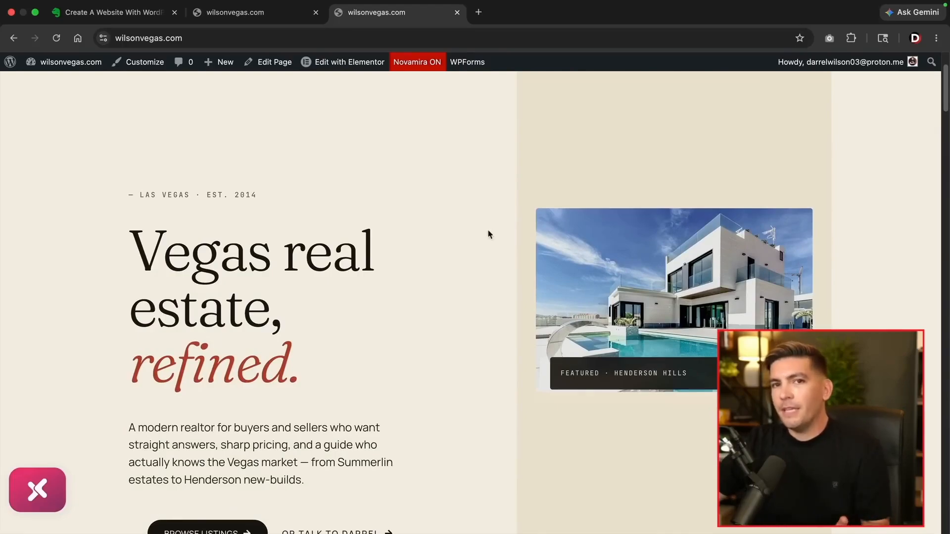
mouse_move(364, 70)
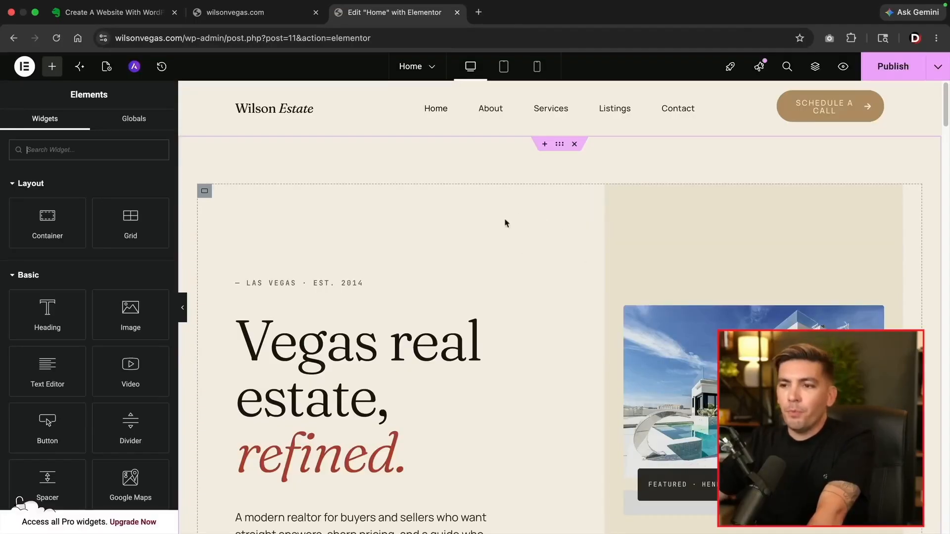
Vertically centre the items in the hero container
scroll(510, 262, "down", 3)
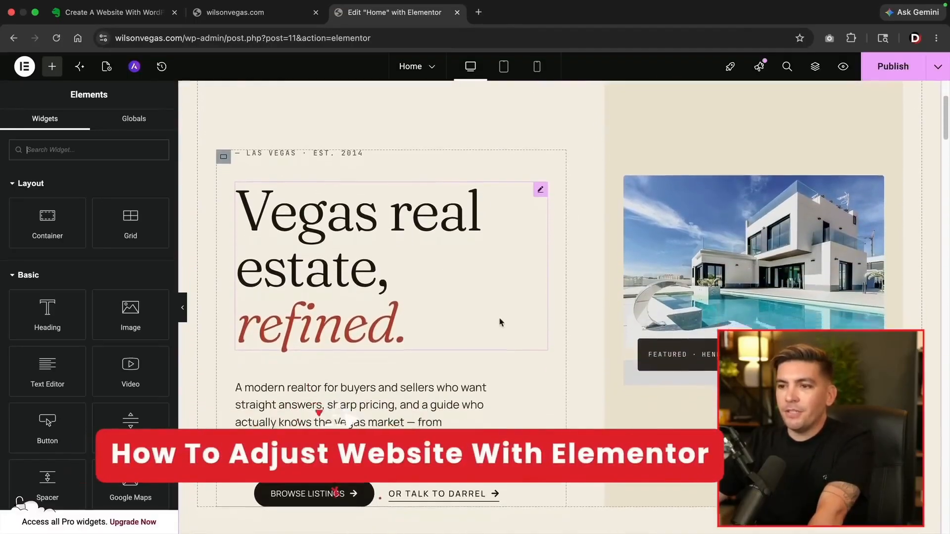
scroll(427, 325, "down", 4)
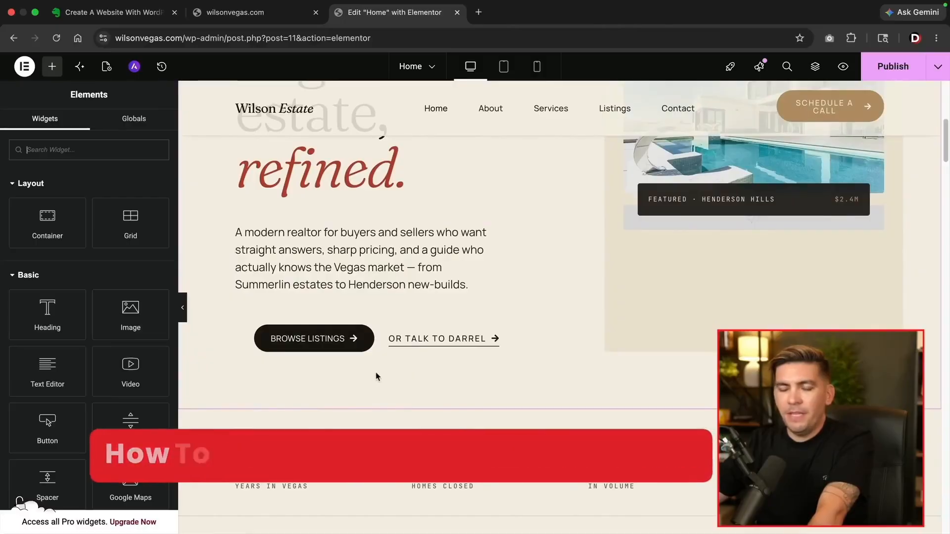
scroll(391, 373, "up", 7)
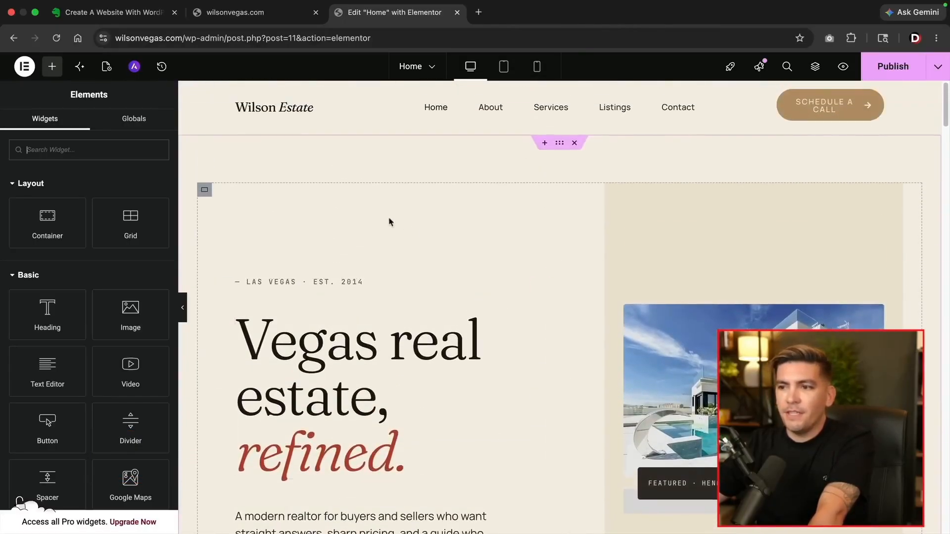
left_click(206, 191)
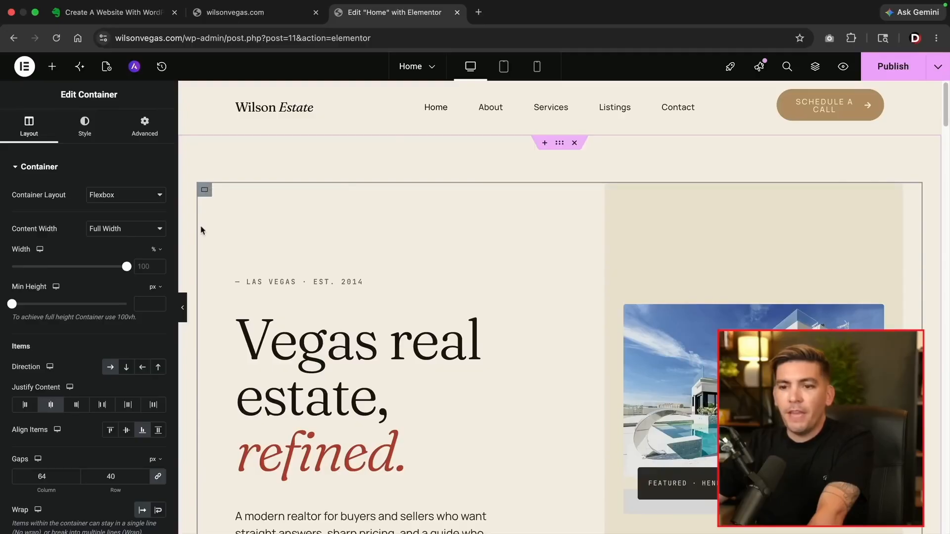
left_click(125, 431)
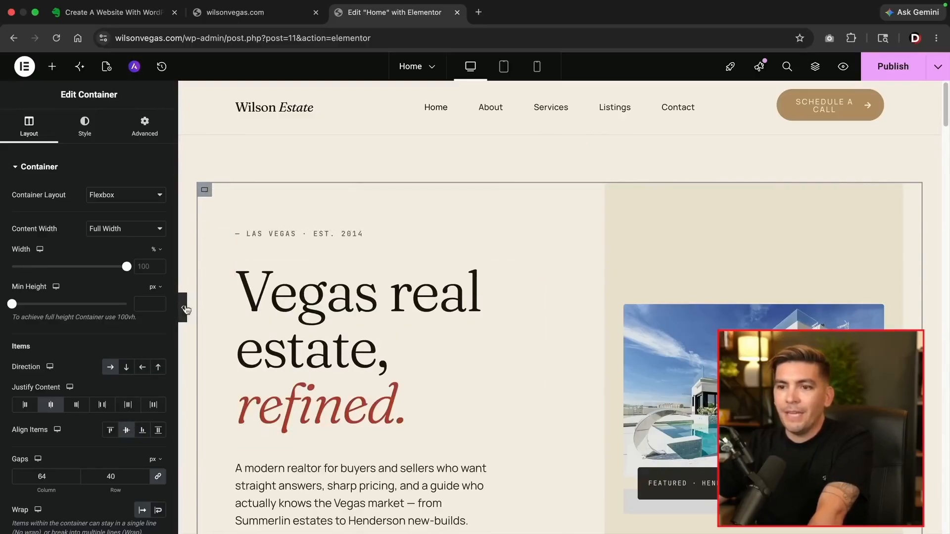
Preview the page with the editing panel hidden, then bring the panel back
left_click(181, 308)
scroll(63, 316, "down", 5)
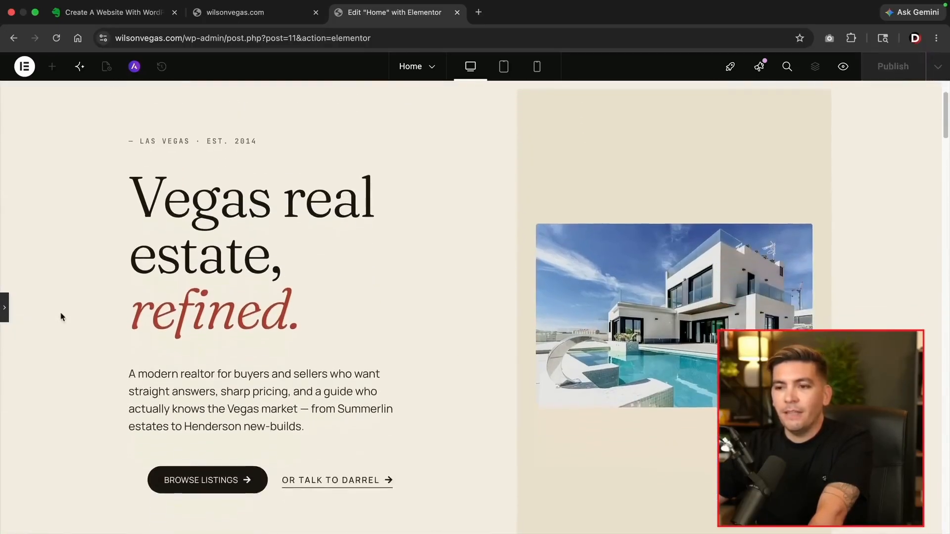
scroll(67, 335, "up", 3)
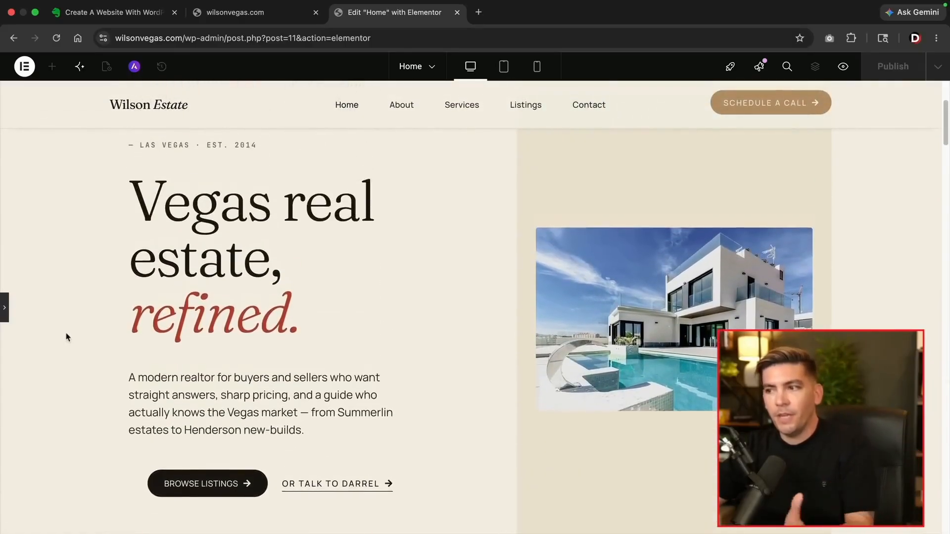
left_click(5, 317)
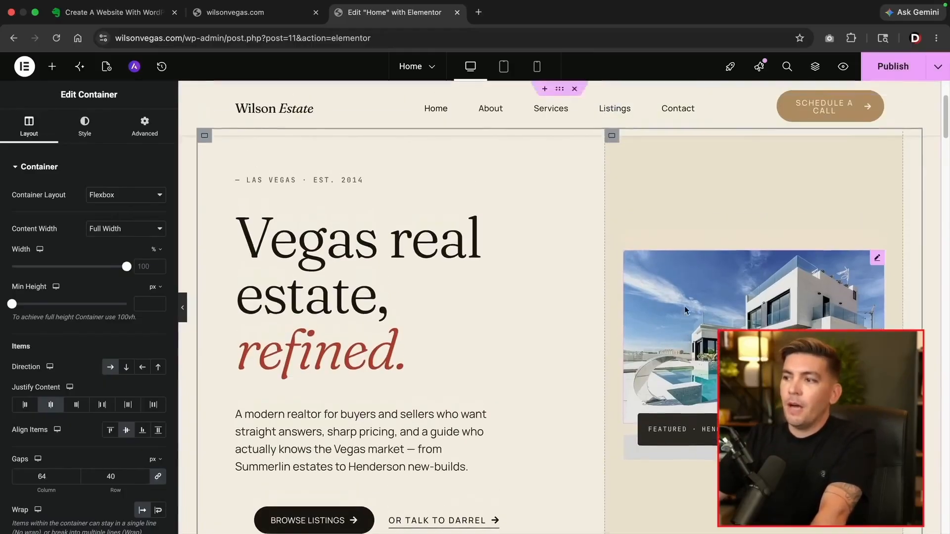
scroll(701, 297, "down", 1)
scroll(727, 272, "up", 3)
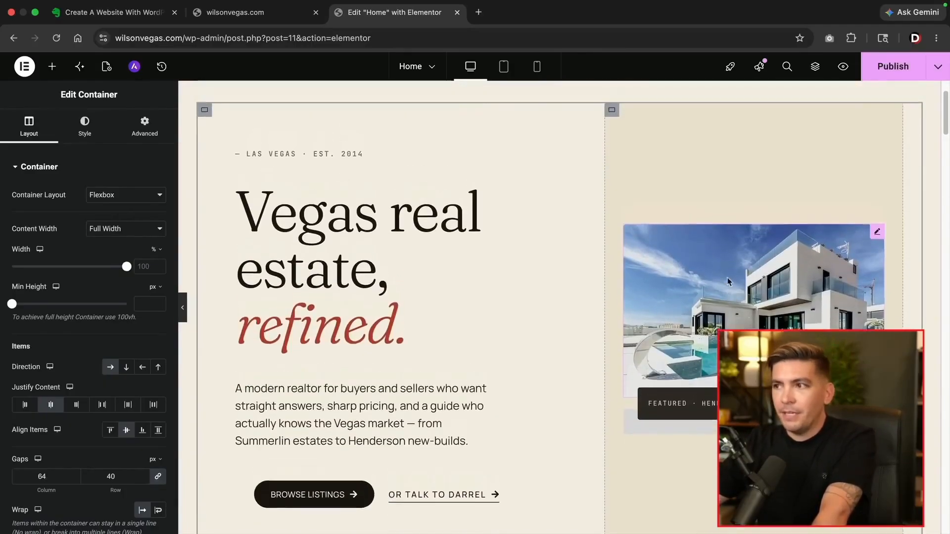
Open the background style settings of the hero's right image column
left_click(612, 192)
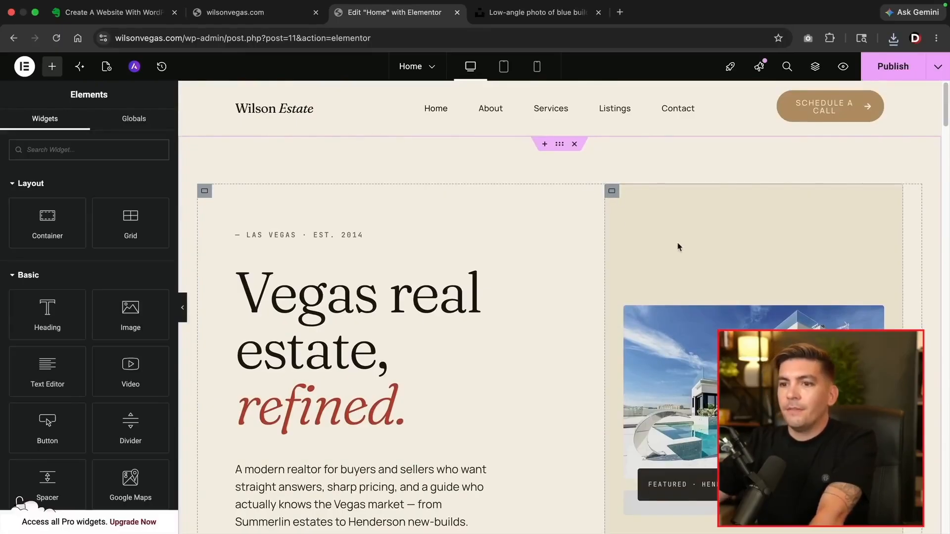
left_click(614, 192)
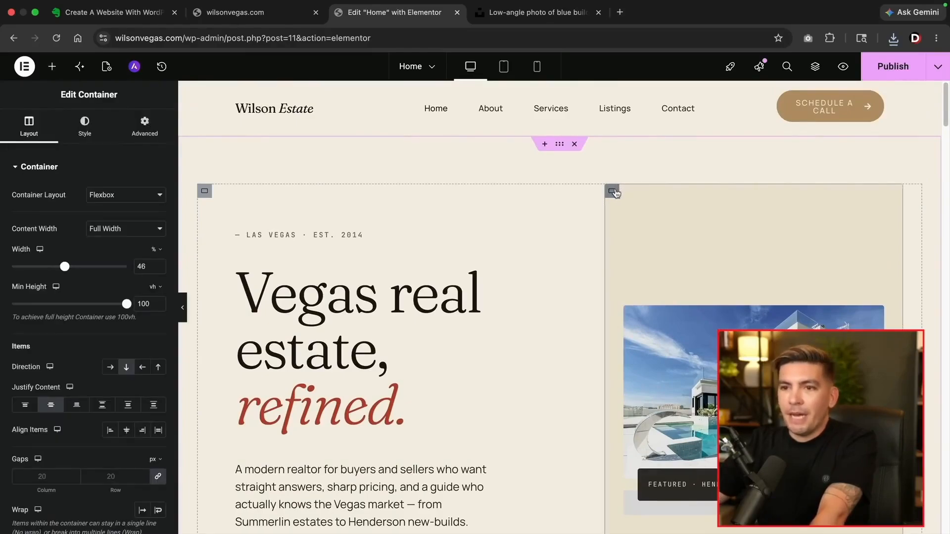
left_click(85, 130)
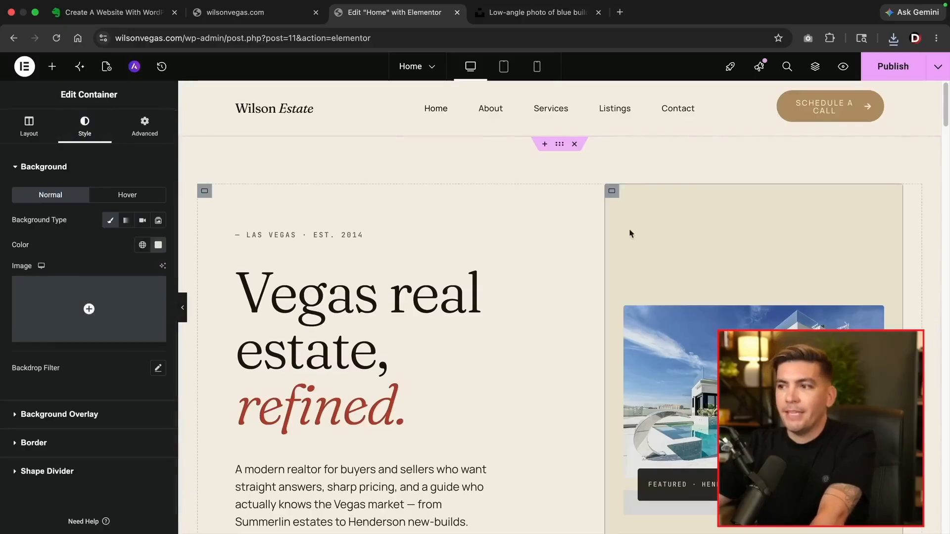
scroll(636, 266, "down", 2)
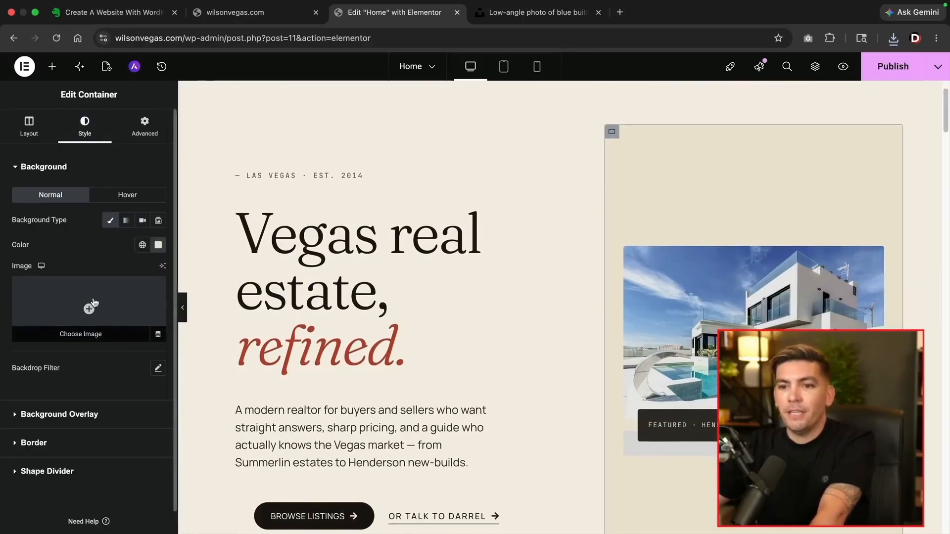
Upload the downloaded low-angle building photo and set it as the hero column's background image
left_click(104, 300)
left_click(894, 39)
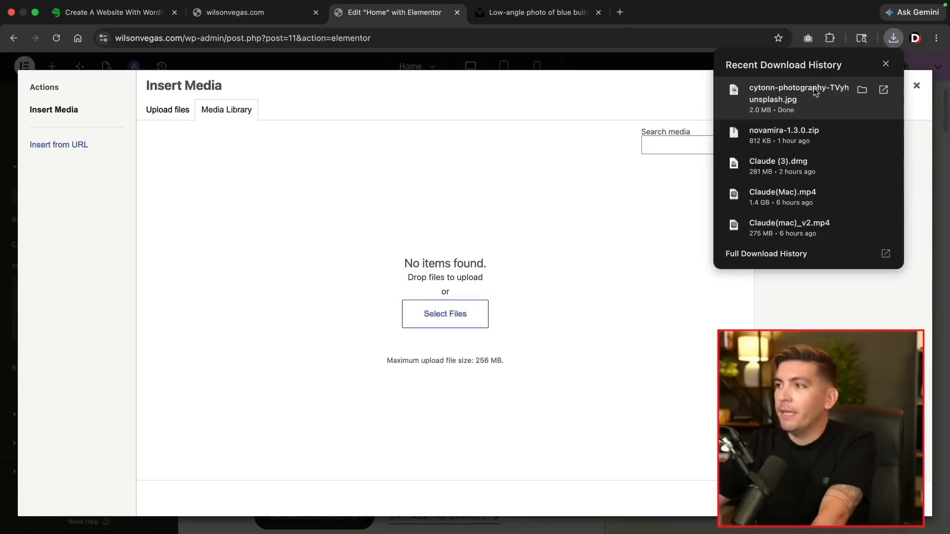
left_click_drag(793, 97, 474, 274)
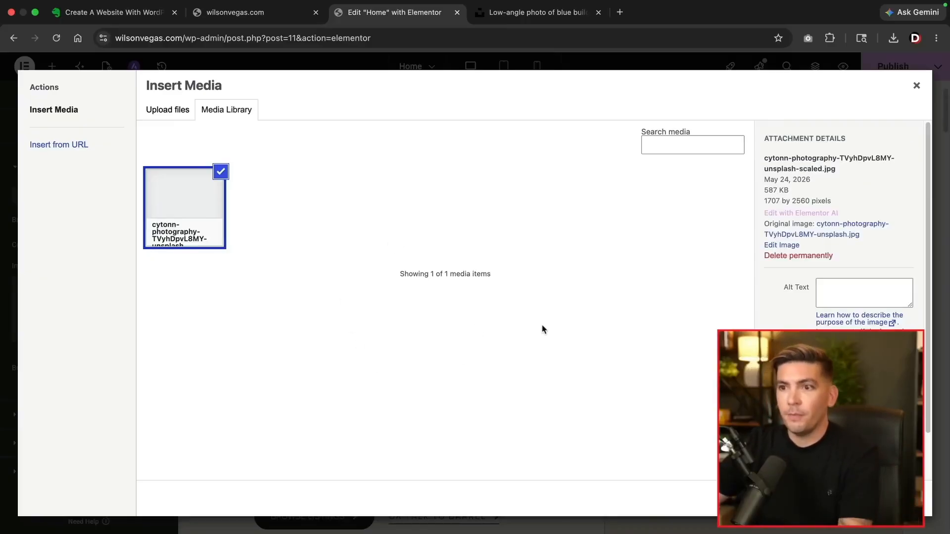
left_click(891, 498)
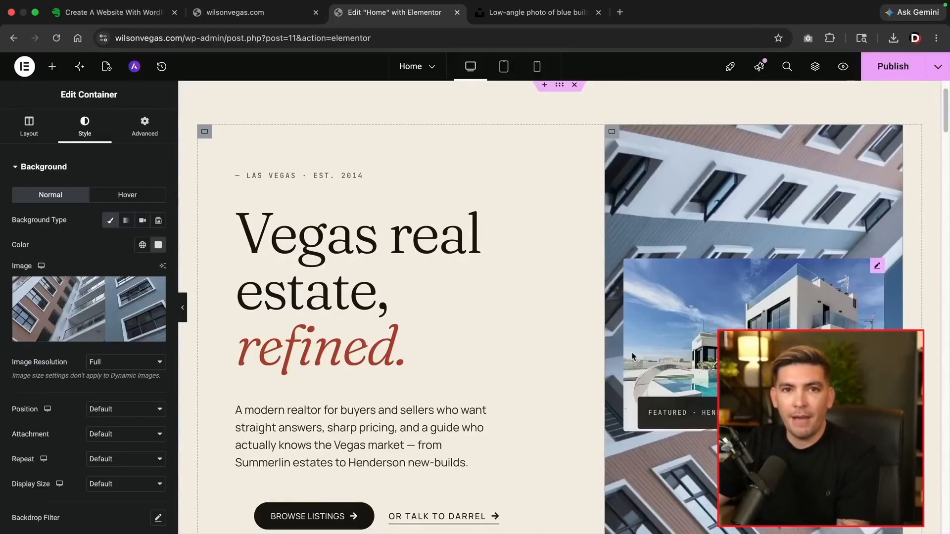
Delete the house image from the hero
right_click(877, 258)
left_click(835, 520)
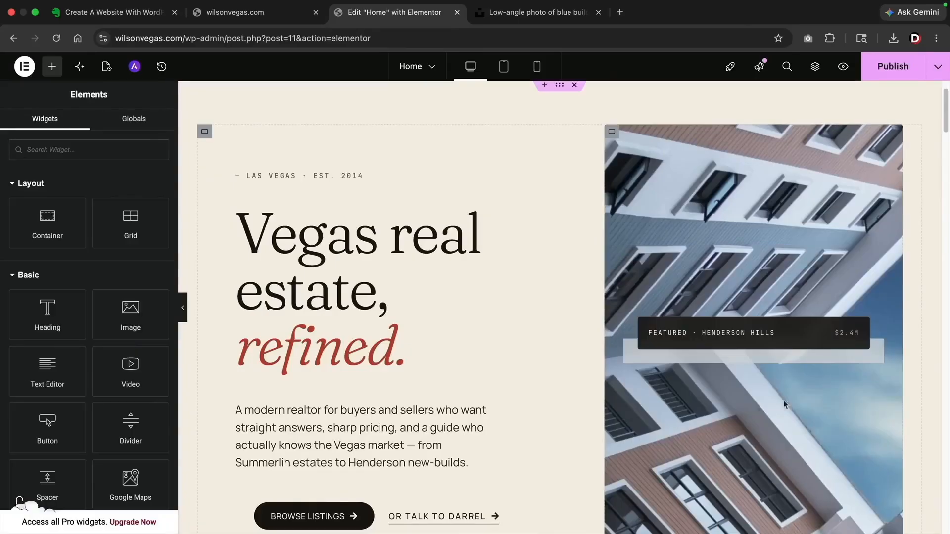
scroll(731, 349, "down", 1)
scroll(625, 335, "up", 1)
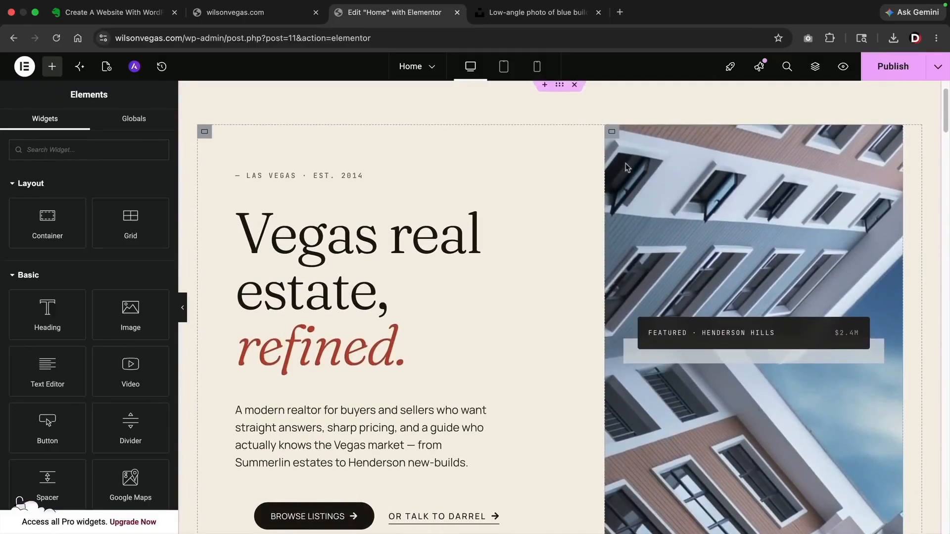
Set the image column's background size to Cover, keeping position at Default
left_click(612, 132)
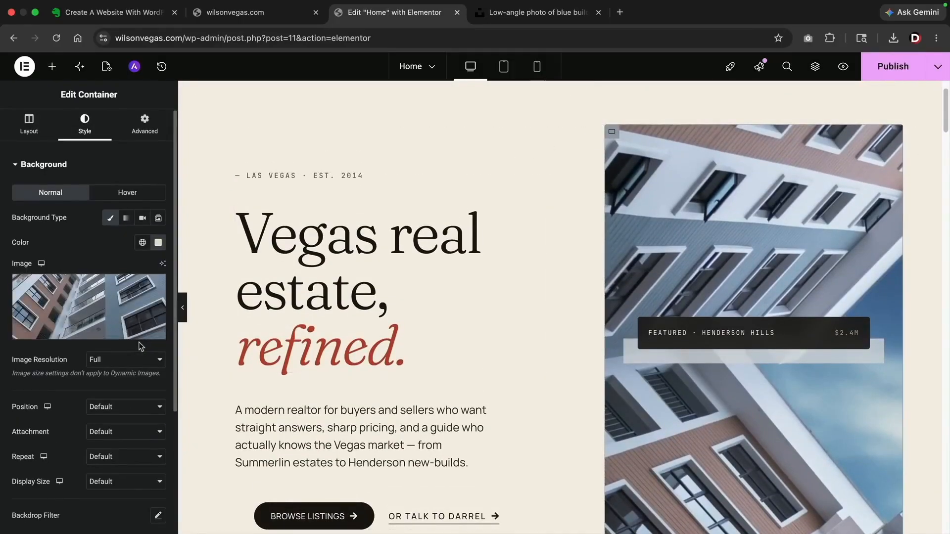
left_click(129, 406)
left_click(128, 406)
left_click(118, 482)
left_click(121, 508)
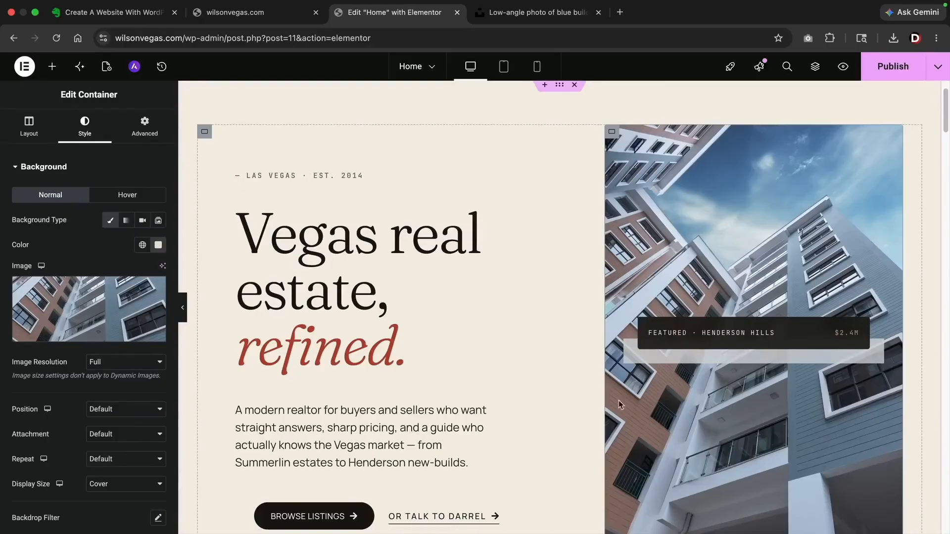
Delete the featured card from the hero
scroll(743, 295, "down", 2)
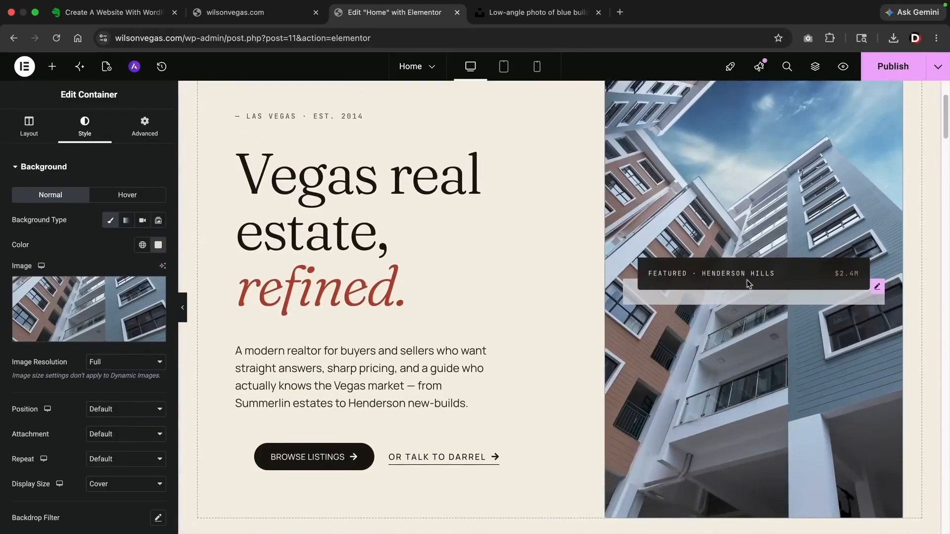
right_click(879, 289)
left_click(823, 517)
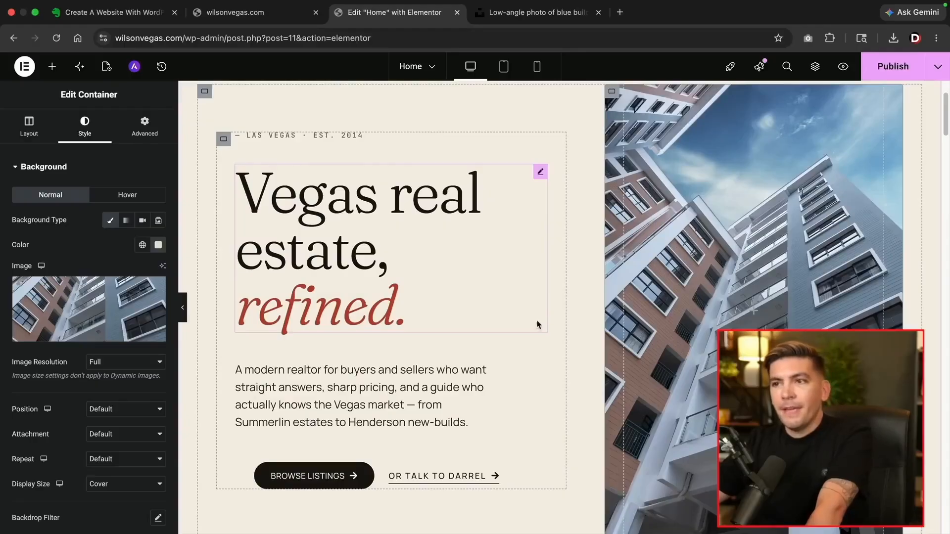
scroll(503, 366, "down", 7)
Set the stats container's Wrap to No Wrap so 11+, 420+, $280M and 4.9 share one row
scroll(550, 336, "down", 1)
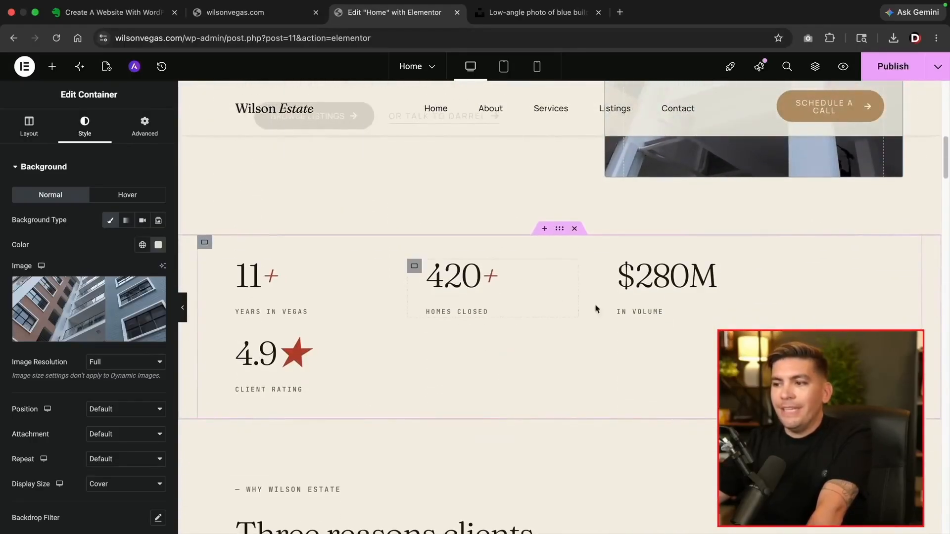
left_click(205, 246)
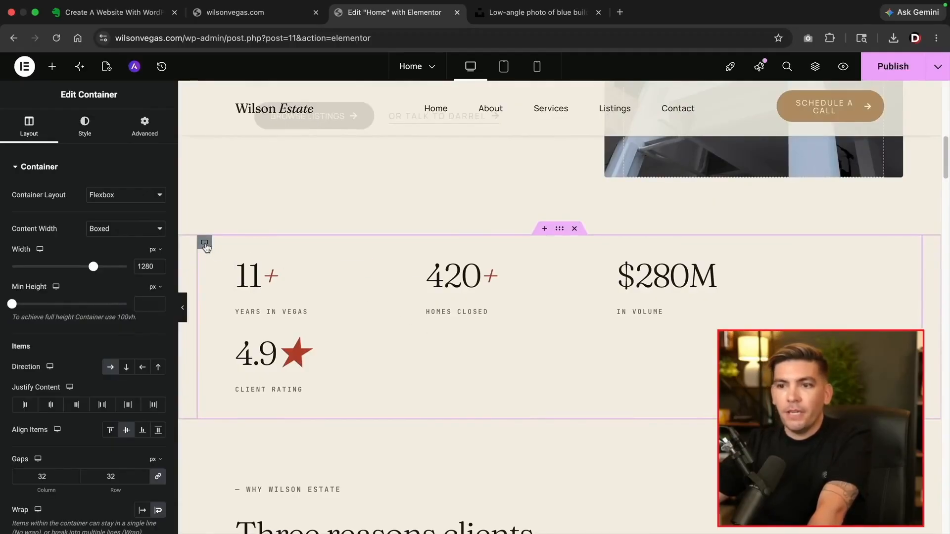
scroll(119, 486, "down", 1)
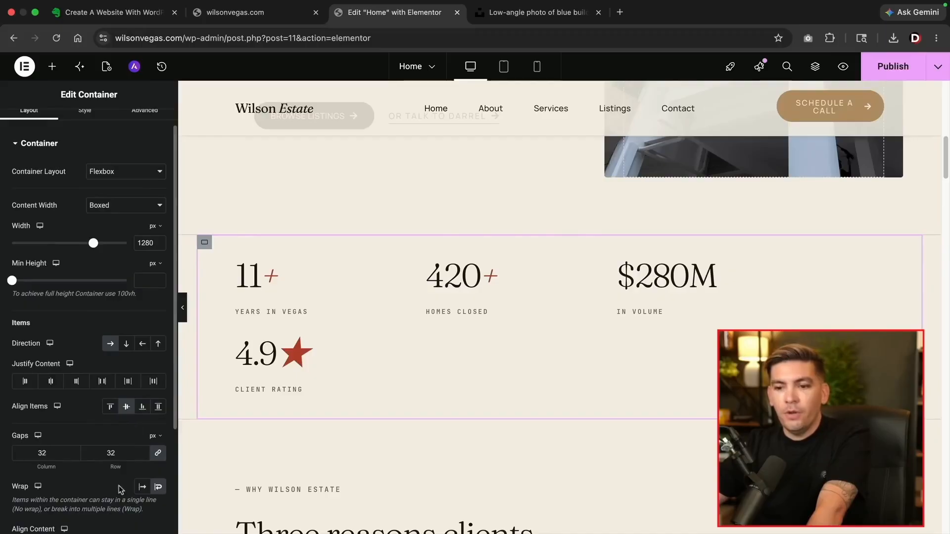
left_click(142, 487)
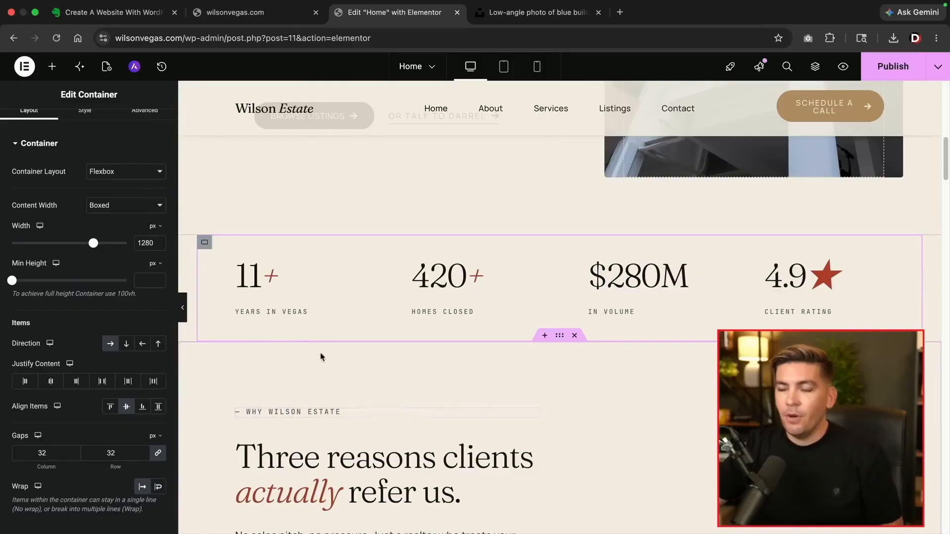
Inspect the reasons cards: 01 / LOCAL label, 'Born and raised in Vegas.', 'Straight talk', 'Marketing that sells'
scroll(328, 387, "down", 6)
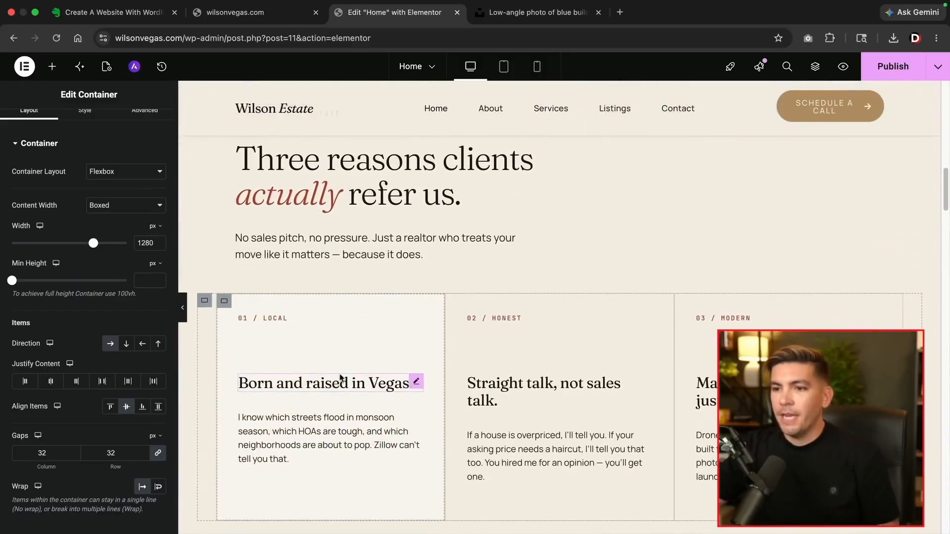
scroll(340, 379, "down", 3)
left_click(348, 274)
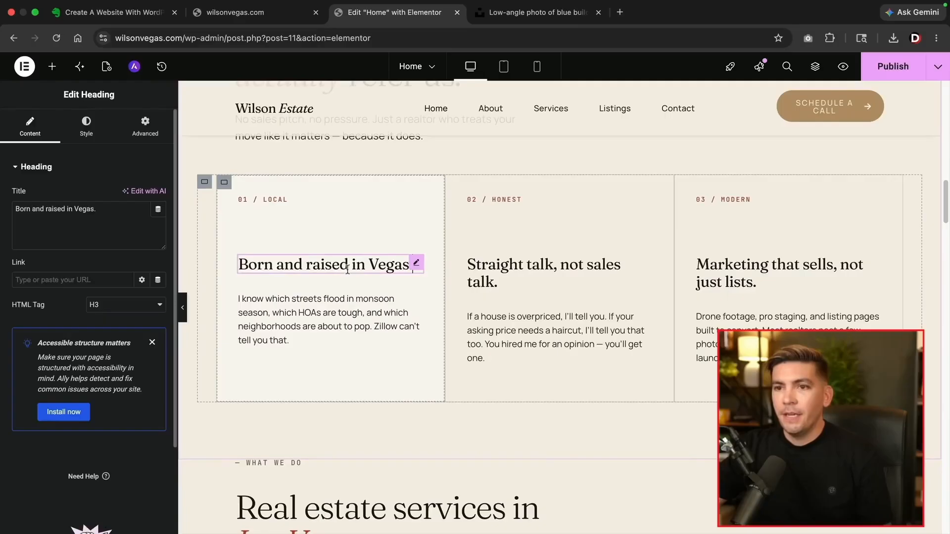
left_click(347, 297)
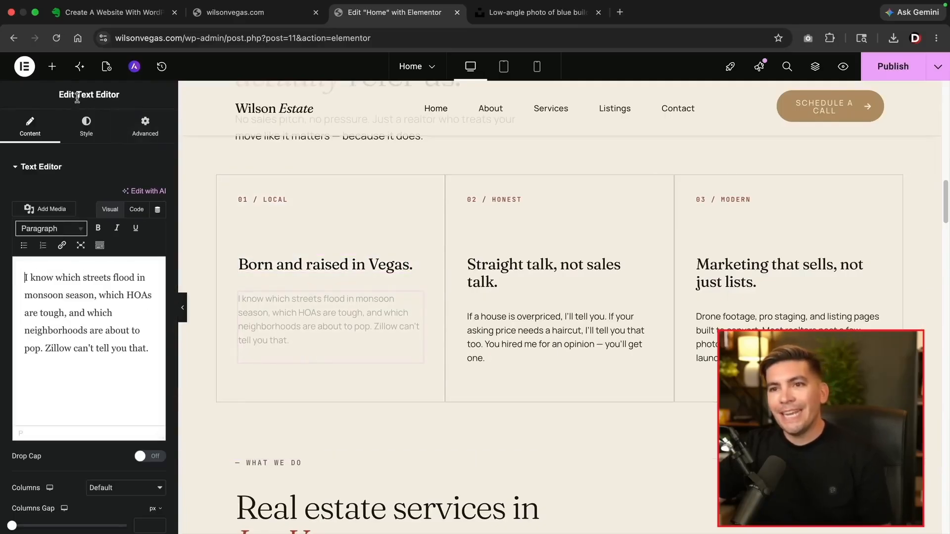
left_click(254, 201)
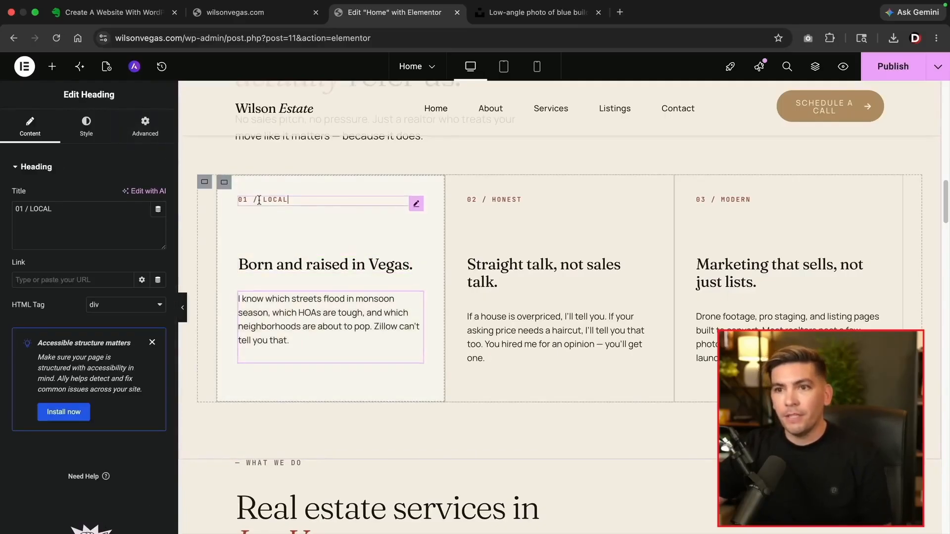
scroll(404, 428, "up", 4)
left_click(410, 429)
left_click(506, 434)
left_click(718, 431)
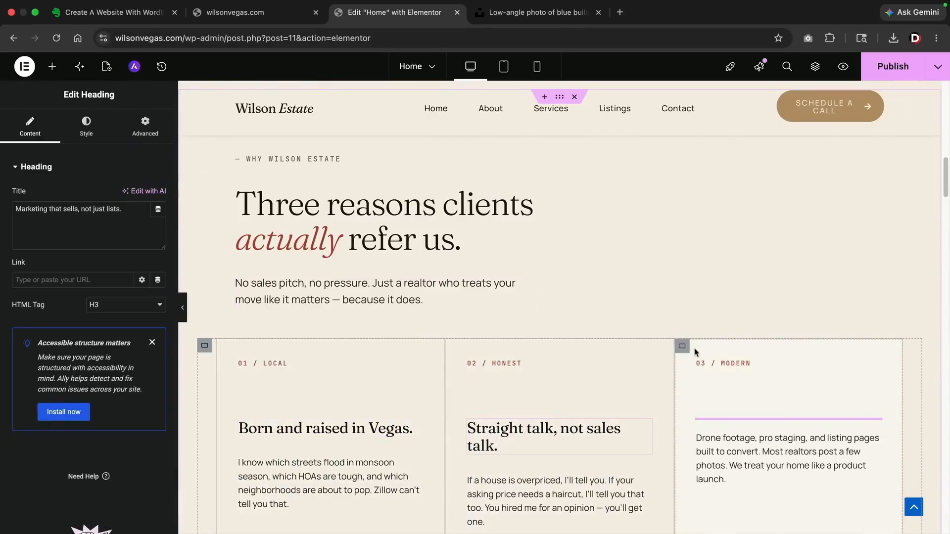
scroll(643, 381, "down", 3)
scroll(631, 393, "down", 15)
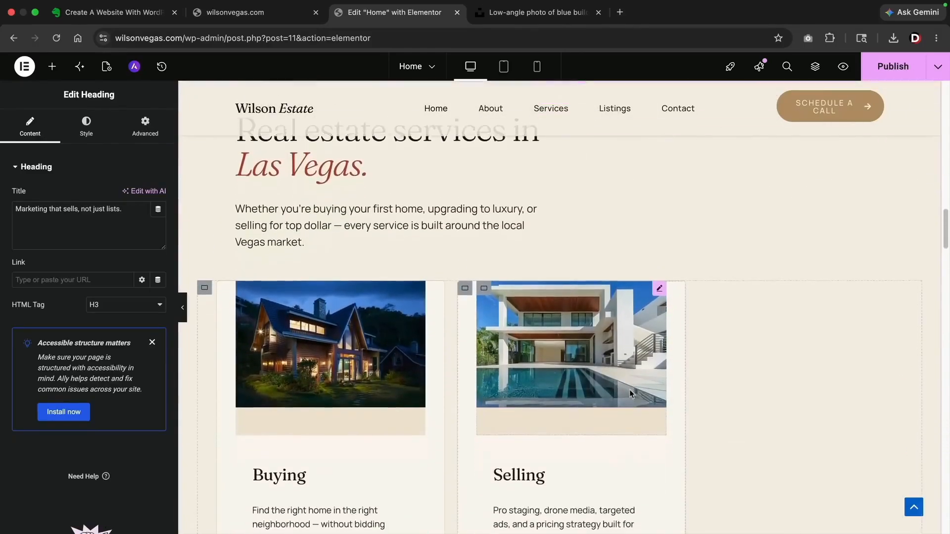
scroll(549, 390, "down", 3)
scroll(445, 361, "up", 5)
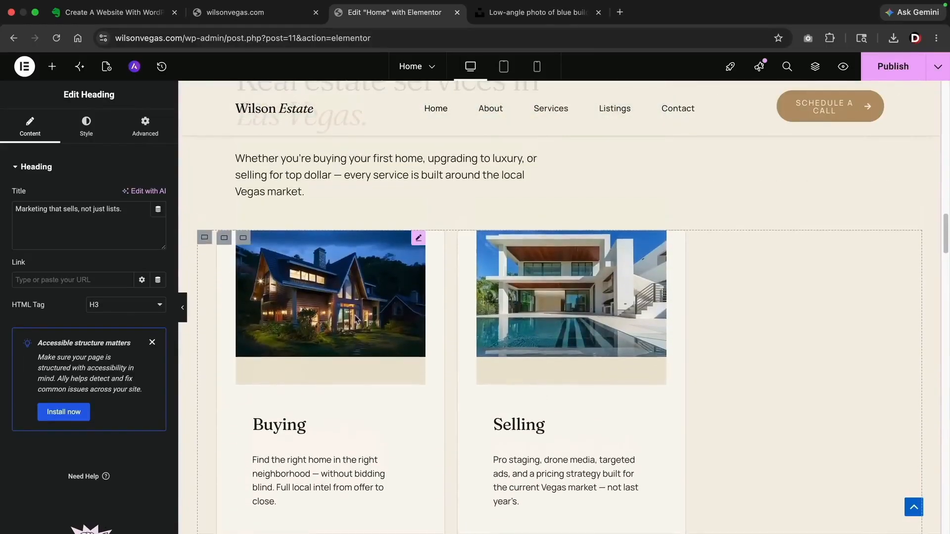
Set the services container to No Wrap so the three service cards stay on one row
left_click(205, 242)
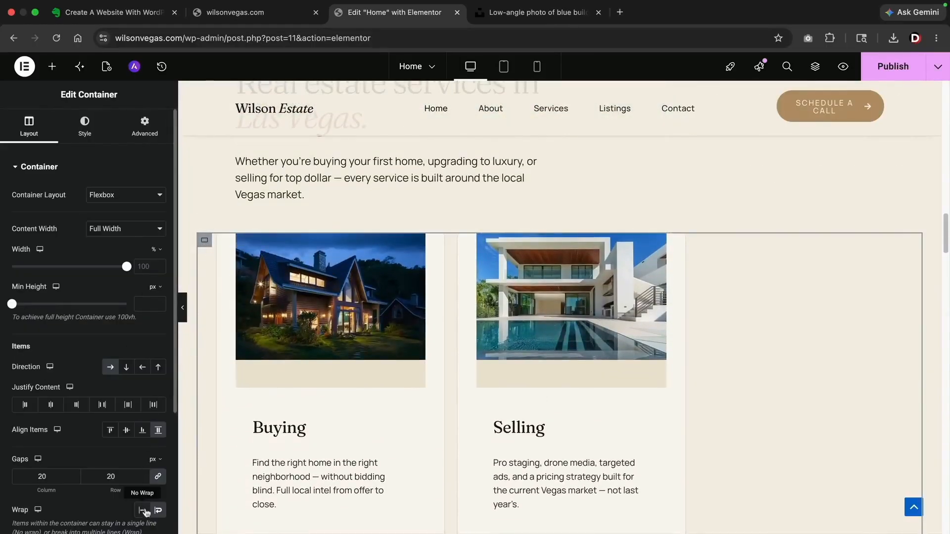
left_click(142, 510)
scroll(326, 403, "down", 2)
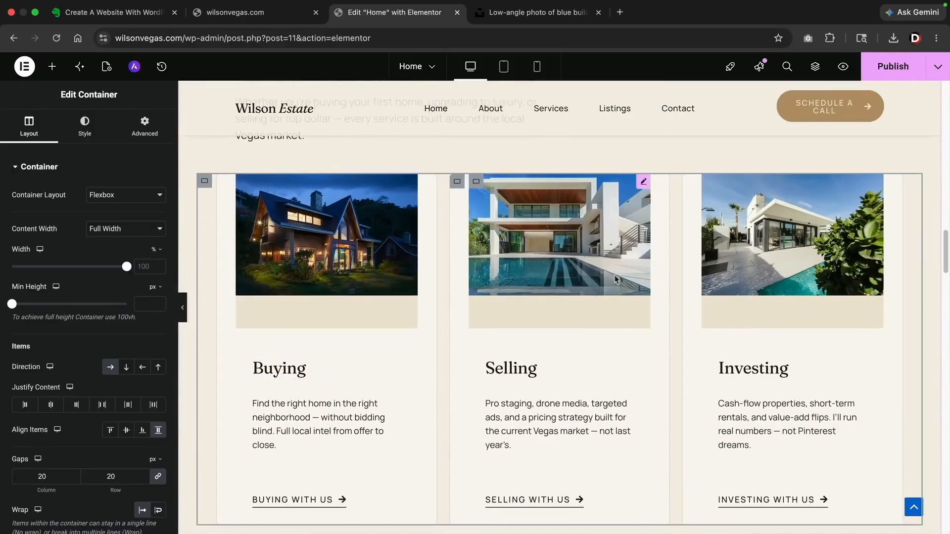
scroll(548, 358, "down", 10)
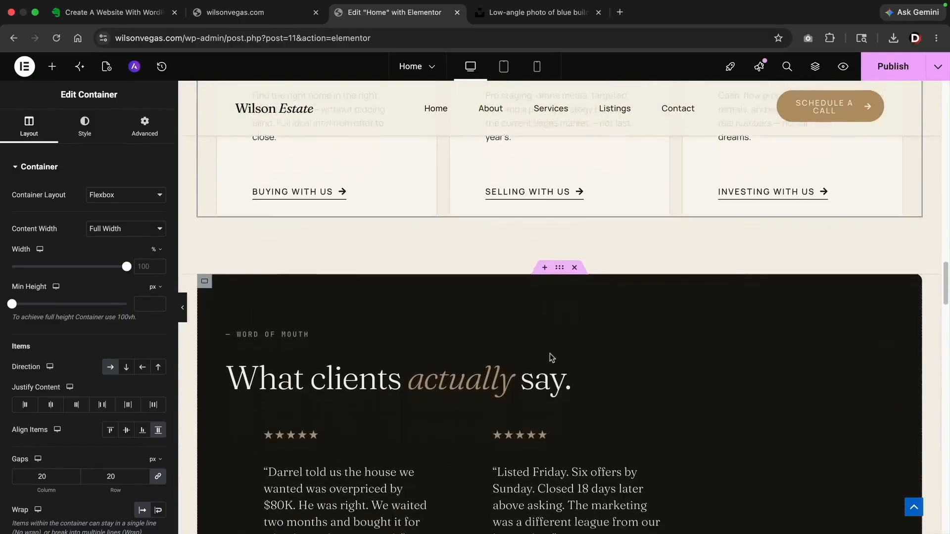
scroll(335, 295, "down", 4)
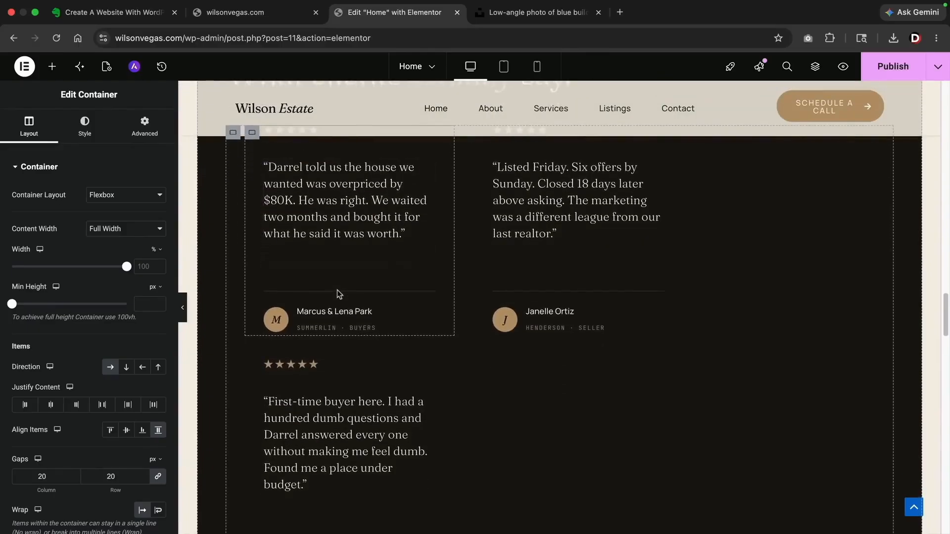
scroll(234, 218, "up", 2)
Set the testimonials container to No Wrap, placing the three testimonials side by side
left_click(234, 196)
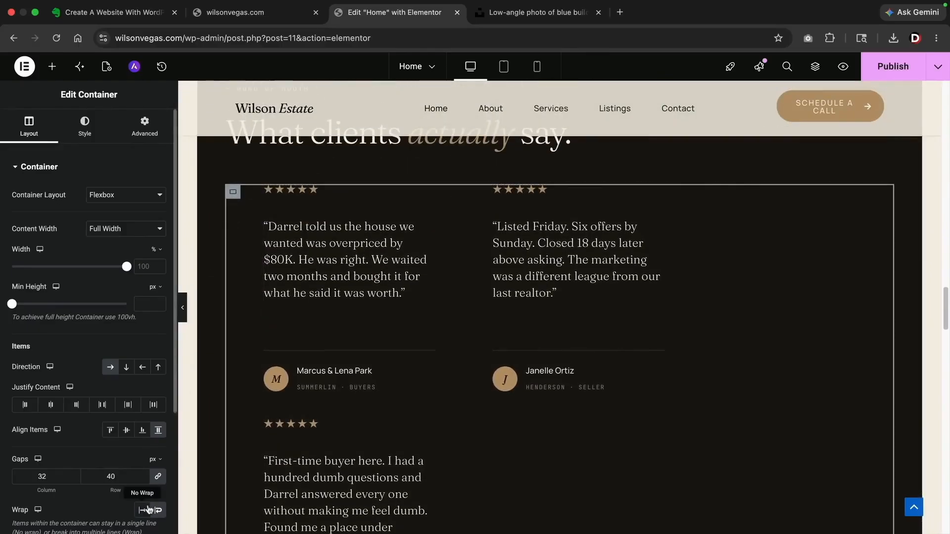
left_click(147, 509)
scroll(277, 426, "up", 4)
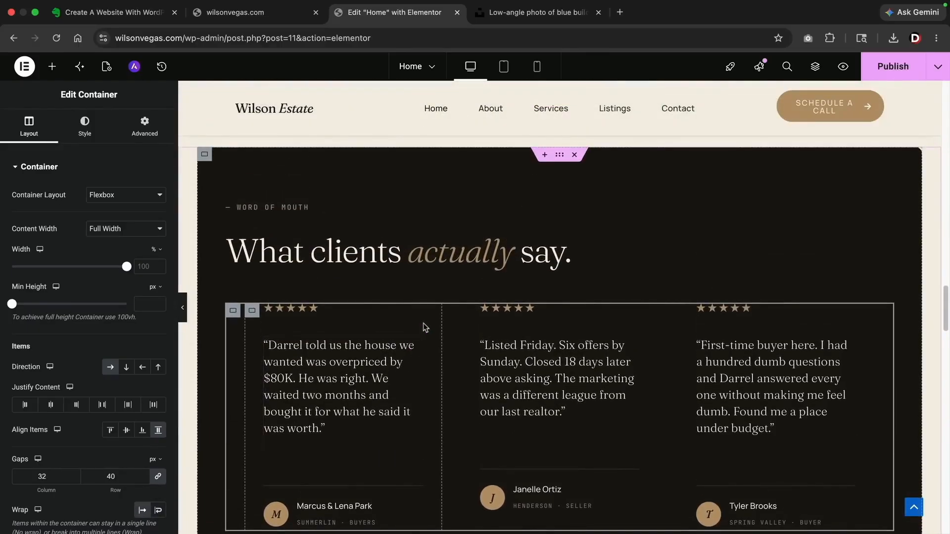
scroll(424, 325, "down", 8)
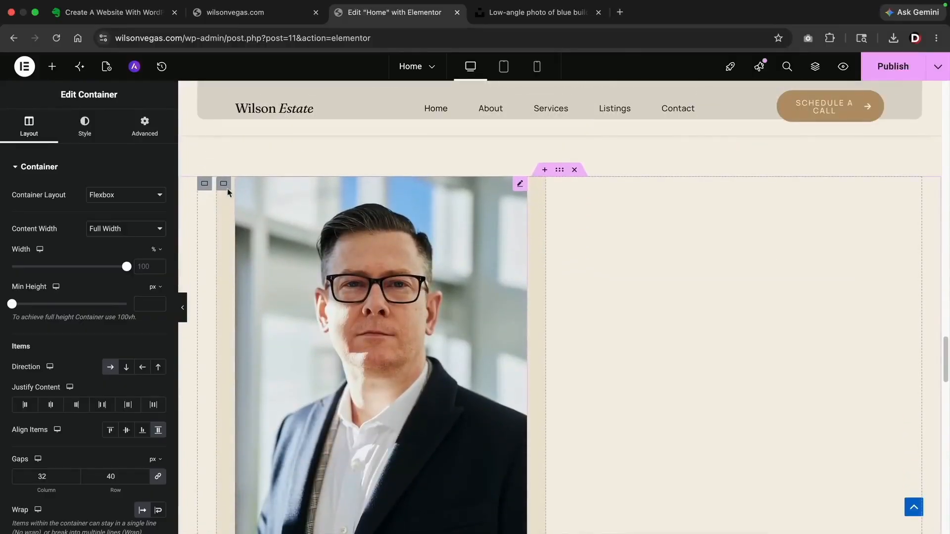
Set the About section container to No Wrap so the text sits beside the agent photo
left_click(205, 185)
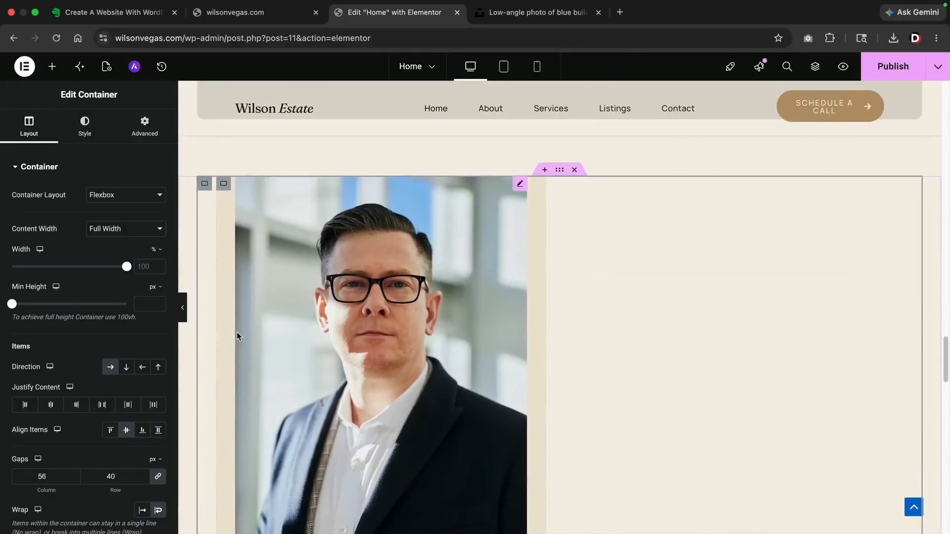
scroll(237, 337, "down", 2)
left_click(142, 511)
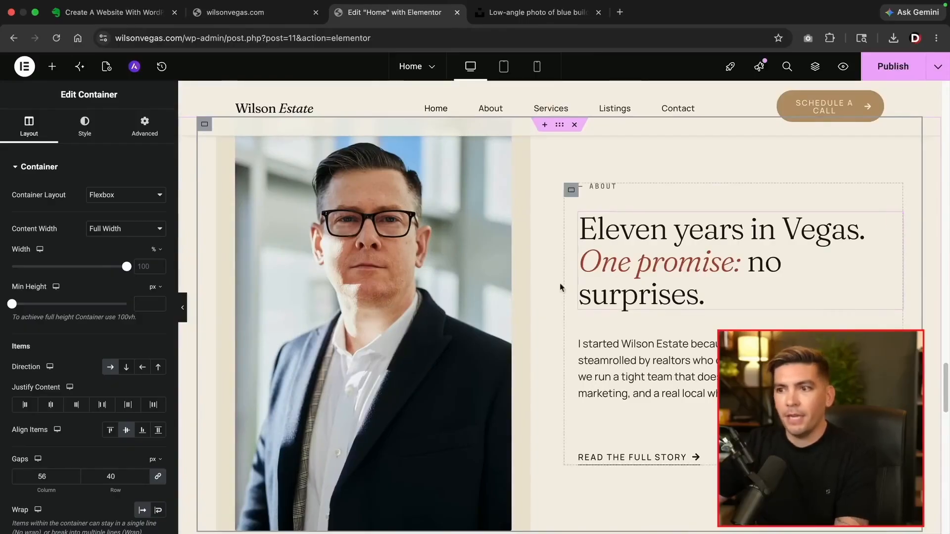
scroll(543, 335, "down", 20)
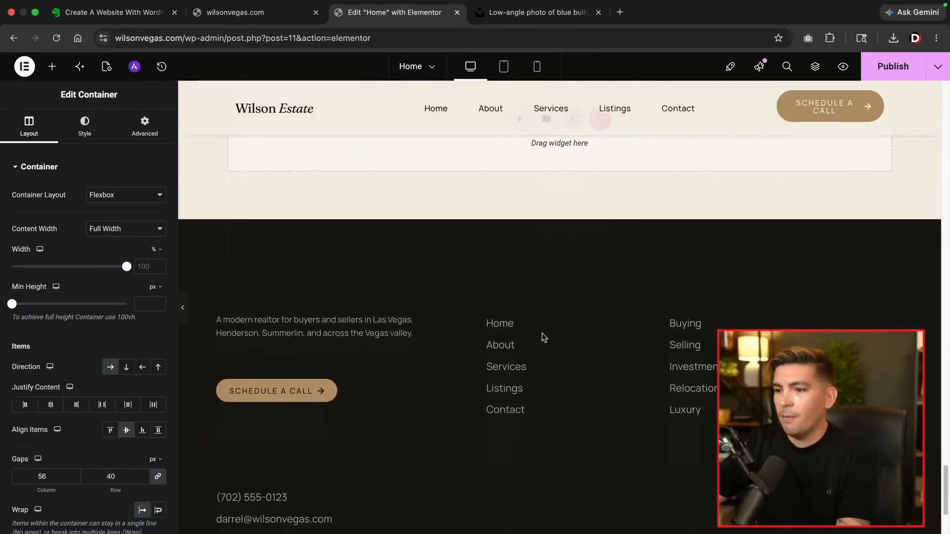
scroll(542, 338, "down", 5)
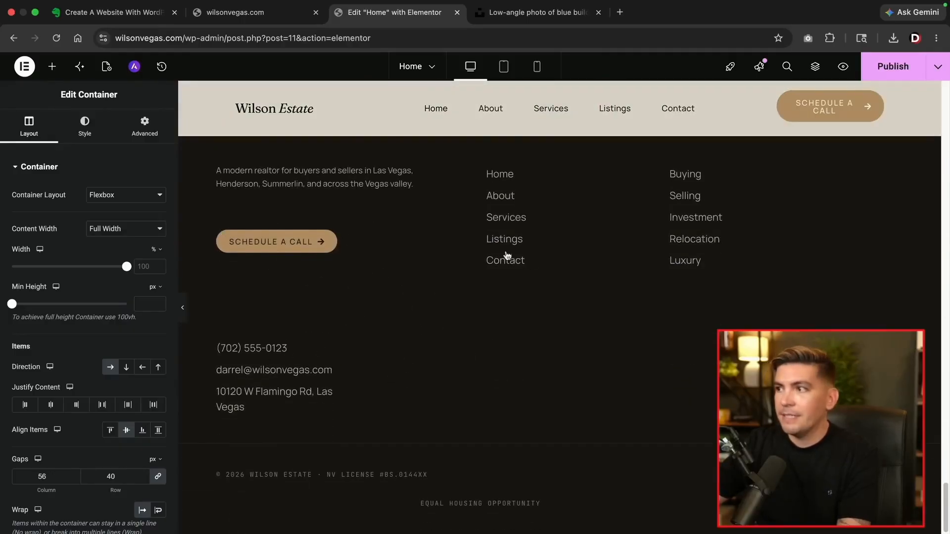
scroll(561, 337, "up", 2)
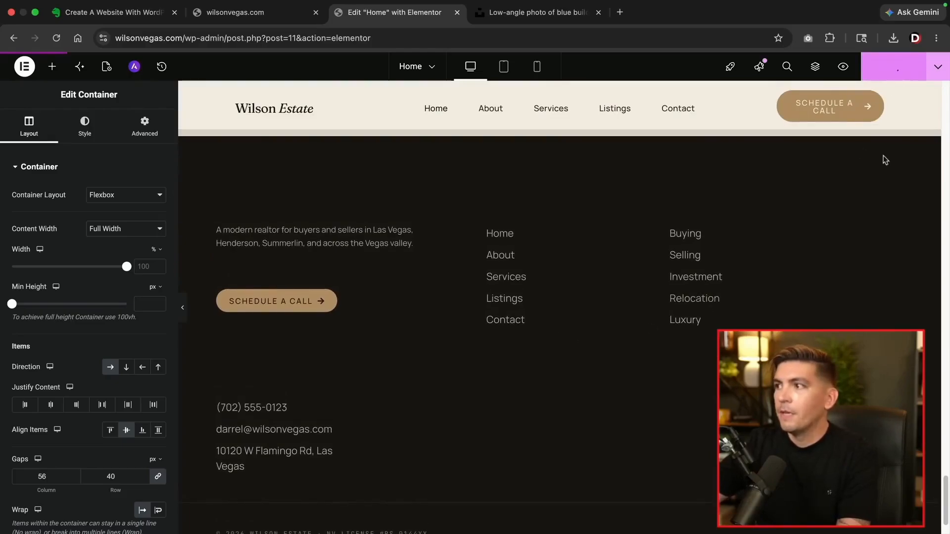
Review the CTA heading, paragraph, and the Schedule a call, Browse listings and Read the full story buttons
scroll(738, 295, "up", 6)
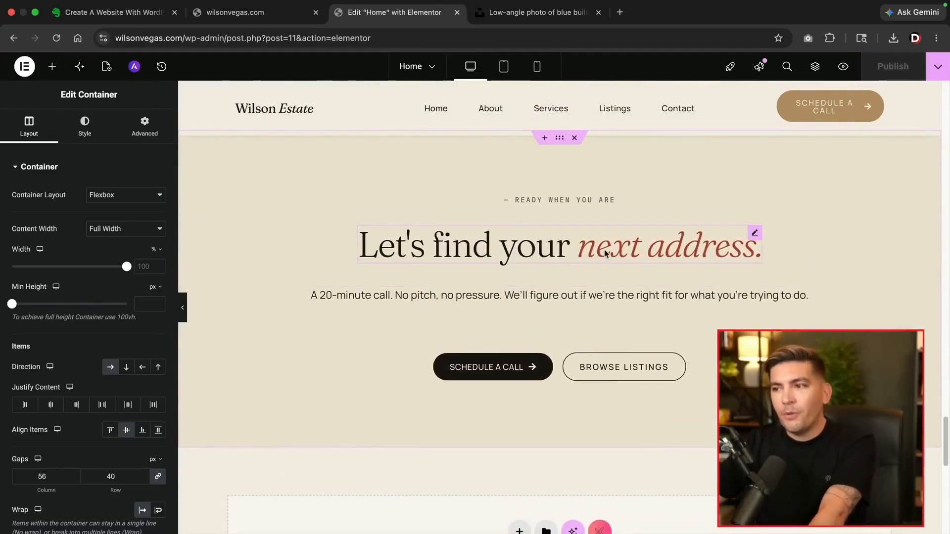
left_click(605, 253)
left_click(520, 297)
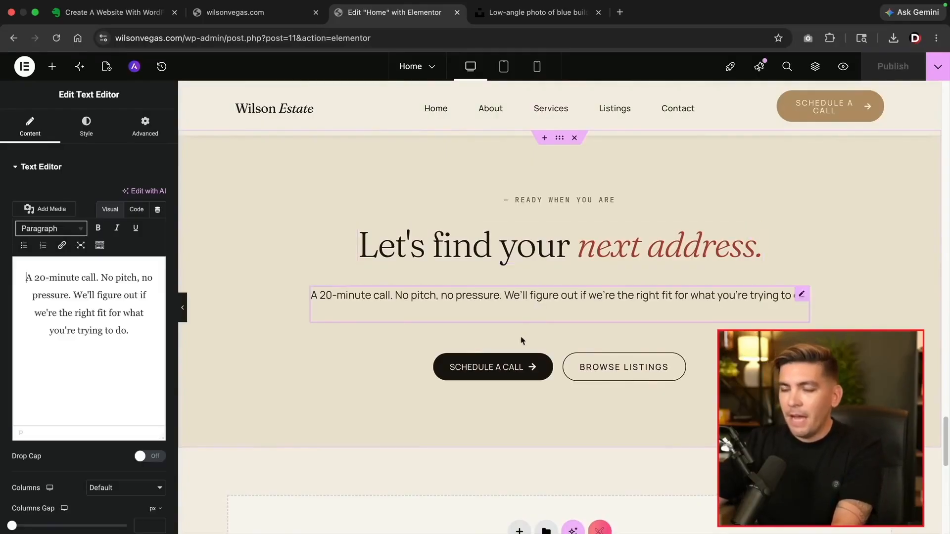
left_click(538, 365)
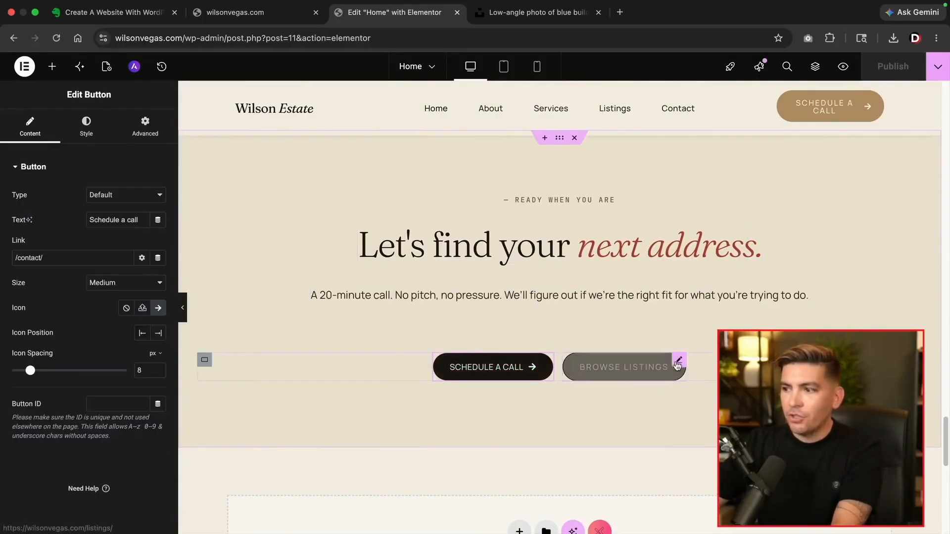
left_click(677, 366)
scroll(583, 304, "up", 8)
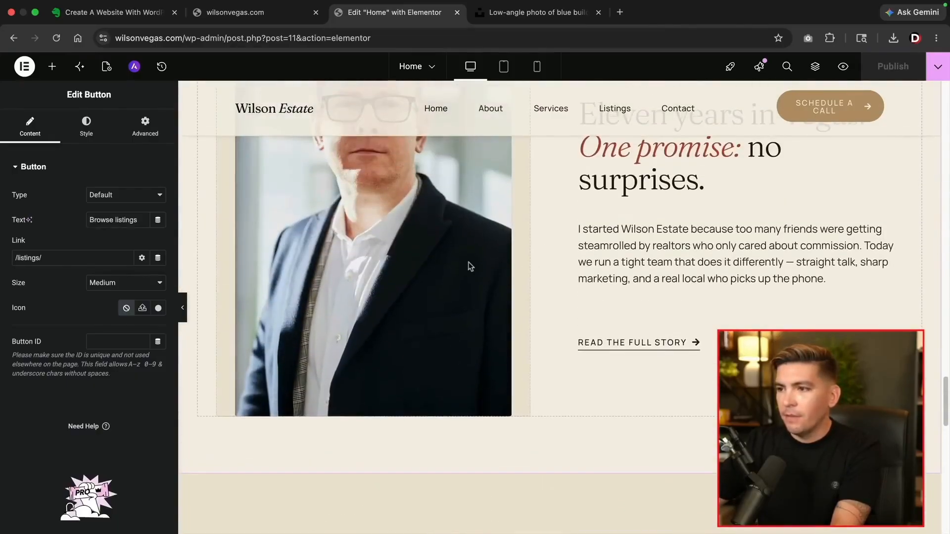
left_click(696, 346)
scroll(690, 341, "up", 3)
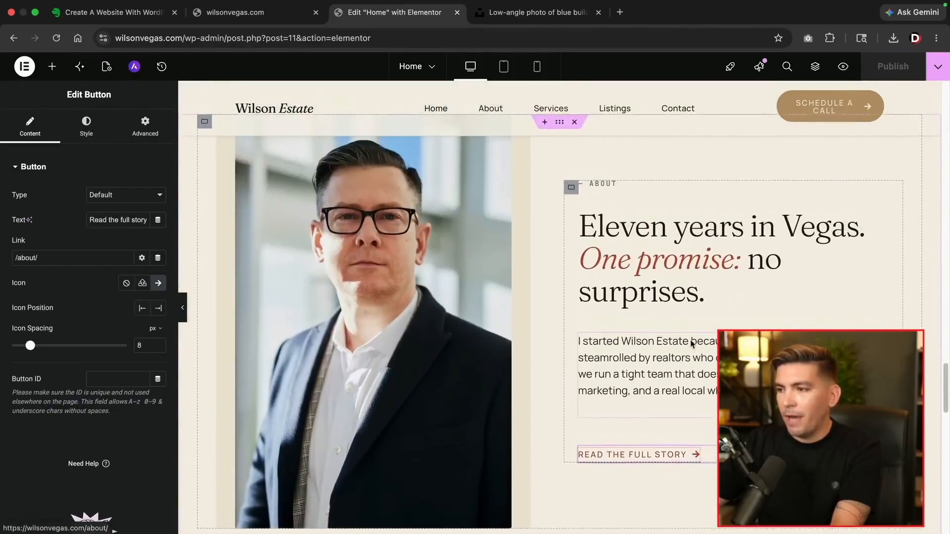
Inspect the About paragraph and heading, then the middle and third testimonials' reviewer blocks
left_click(690, 342)
left_click(654, 291)
scroll(628, 324, "up", 5)
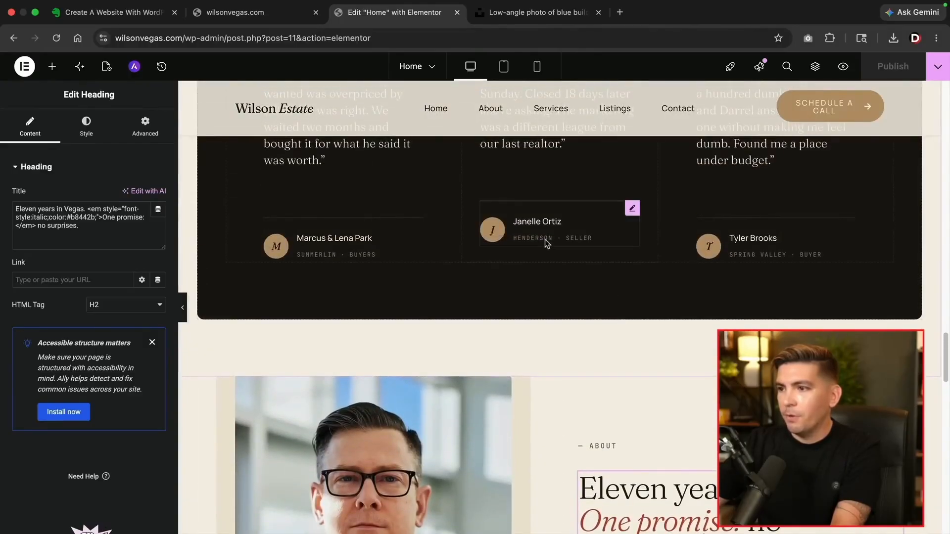
left_click(548, 240)
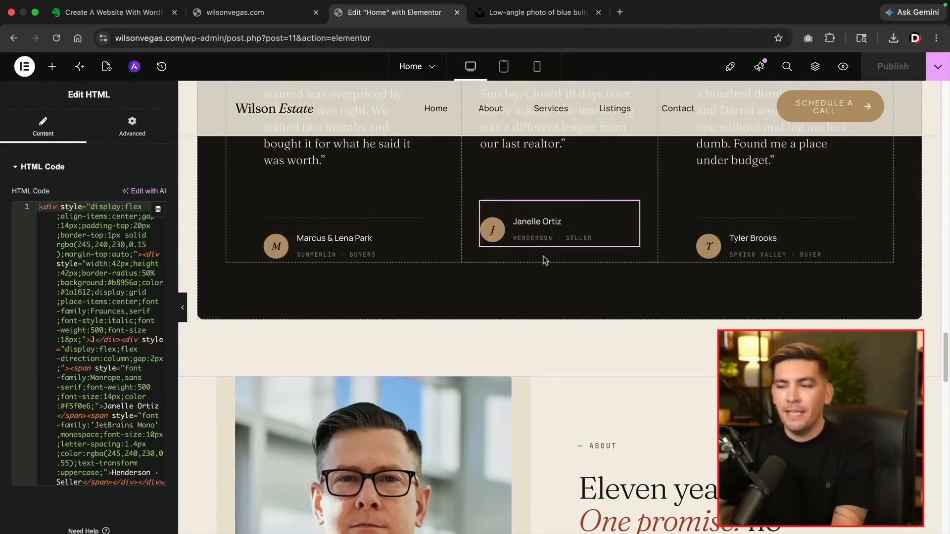
scroll(547, 277, "up", 3)
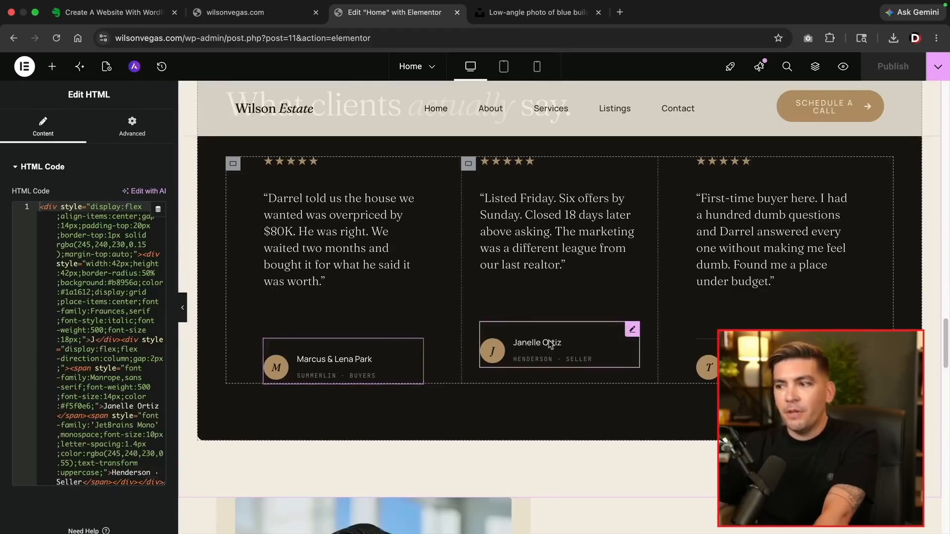
left_click(752, 357)
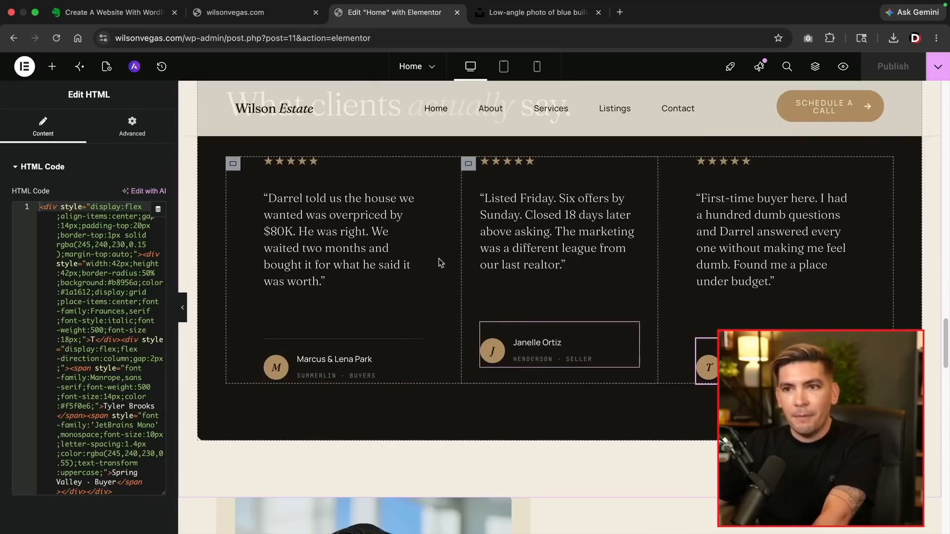
Search 'test' in the widgets panel and drag a Testimonial widget into the middle testimonial column
left_click(52, 66)
type("test")
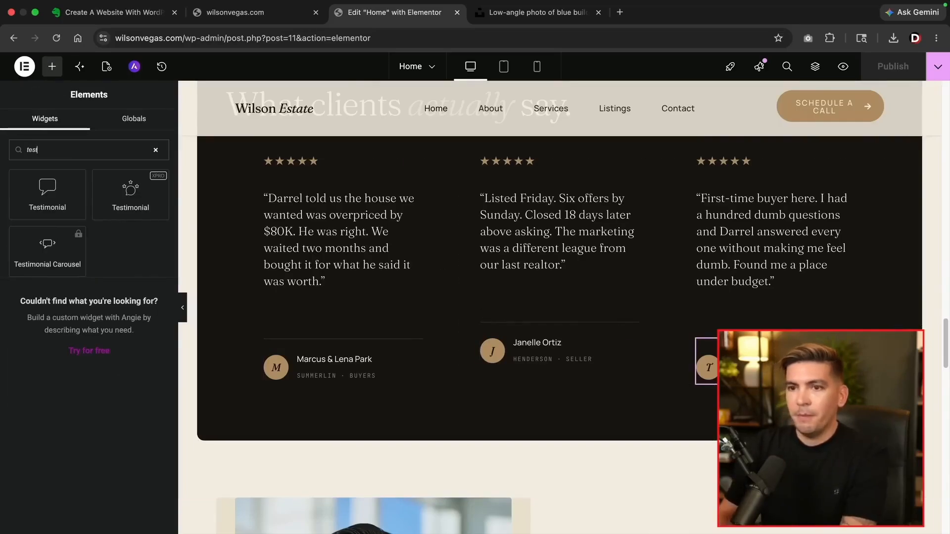
left_click_drag(55, 193, 526, 339)
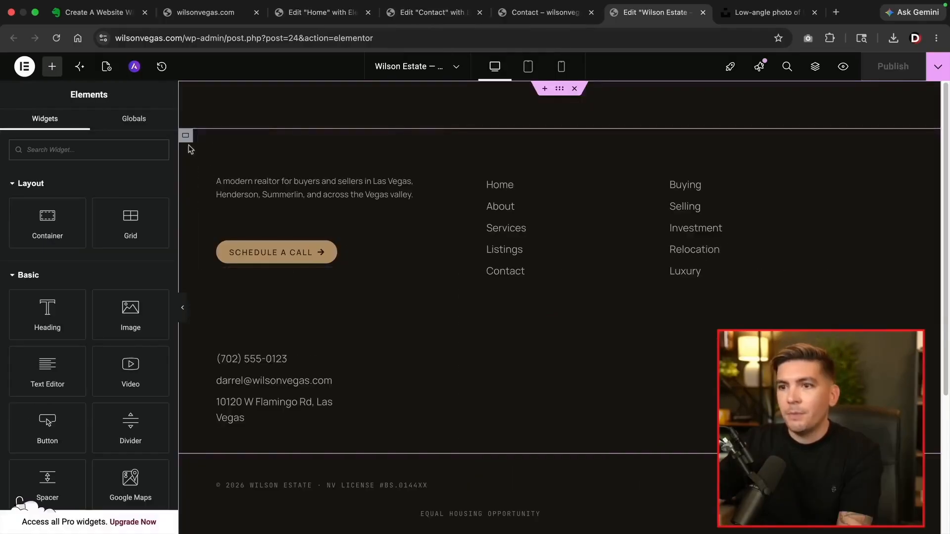
Set the footer's main container to No Wrap so contact details sit beside the links, then publish
left_click(186, 137)
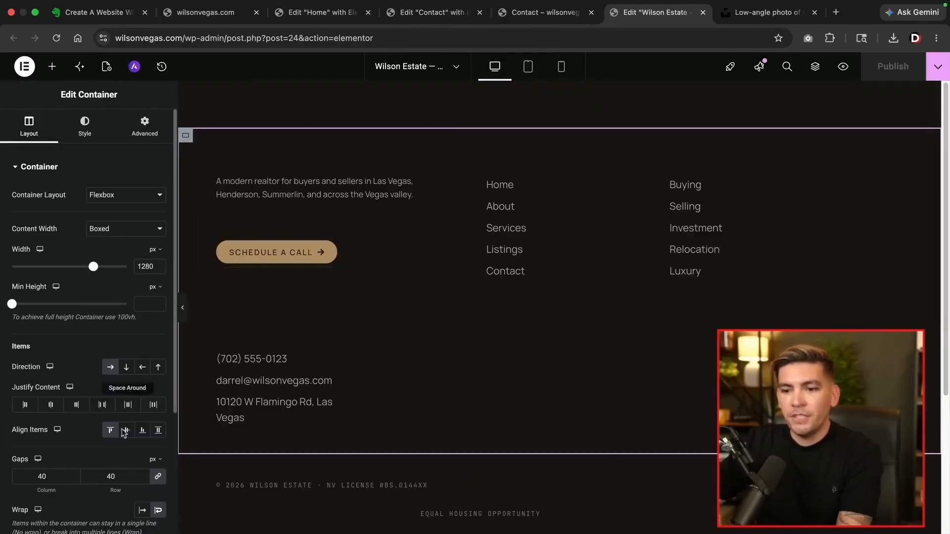
left_click(143, 514)
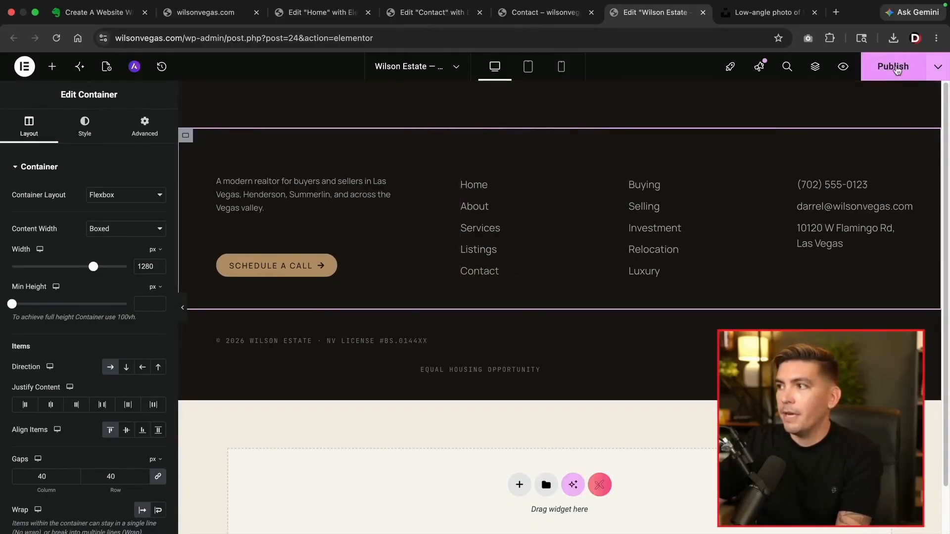
left_click(891, 67)
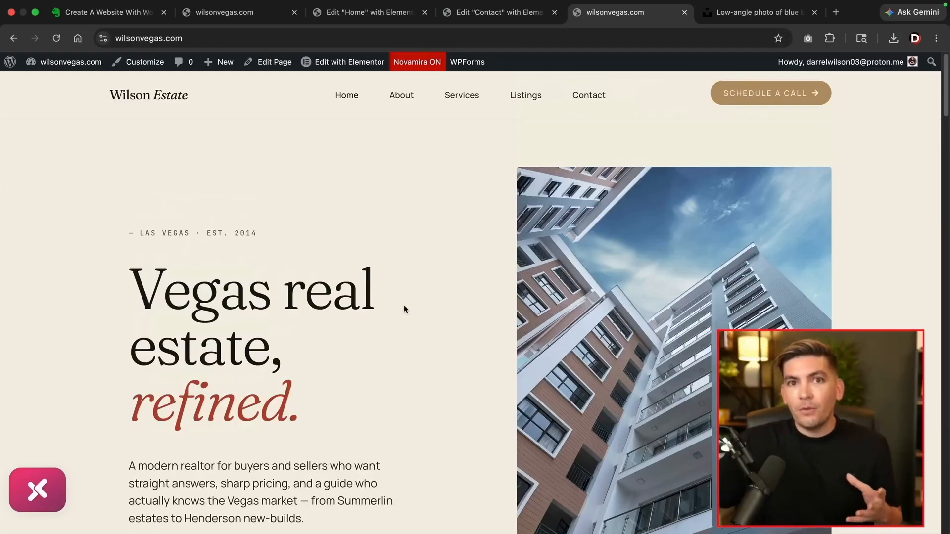
Scroll the live wilsonvegas.com homepage down and back up to review it
scroll(404, 310, "down", 1)
scroll(428, 315, "up", 1)
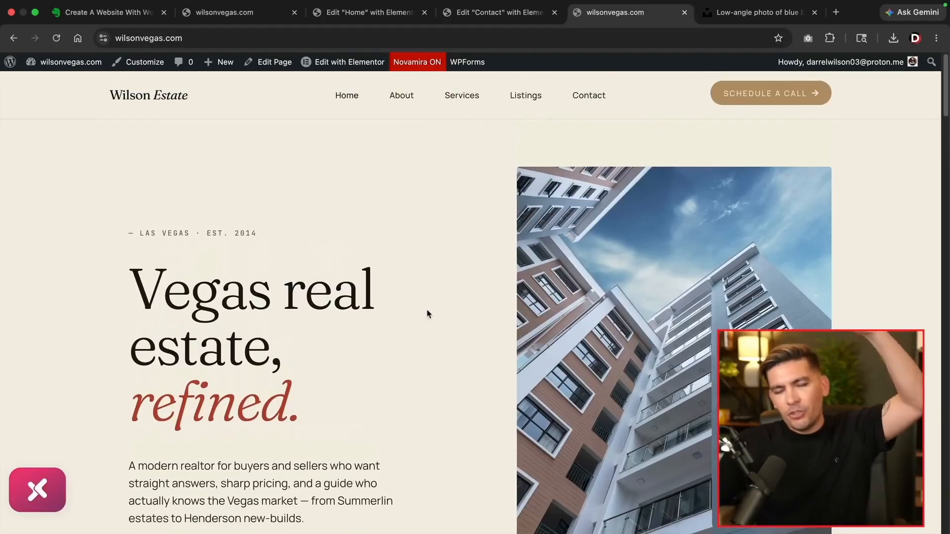